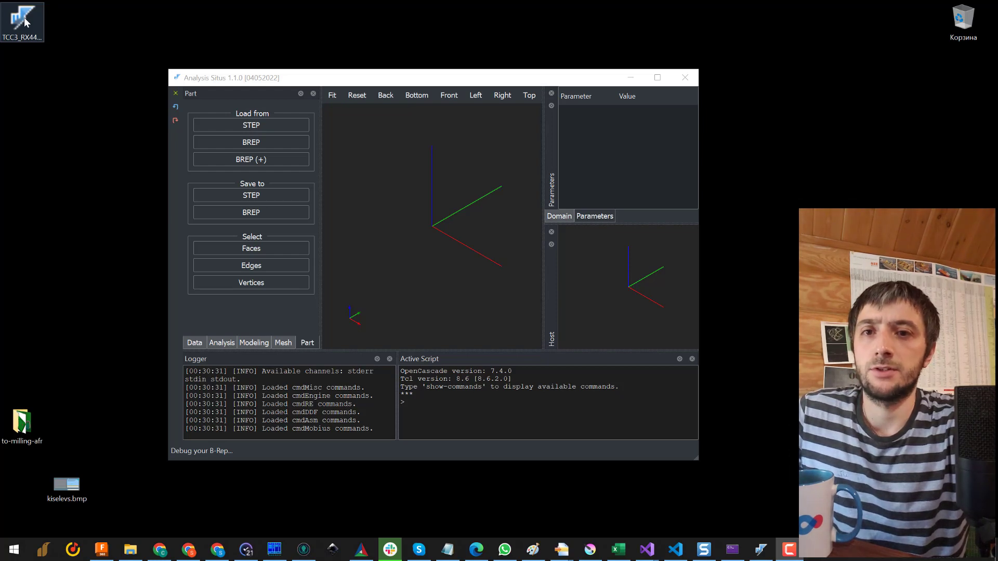
Drop TCC3_RX447328_001_cf.stp from the desktop onto the script console to create a load-part command.
{"action": "left_click_drag", "start_coordinate": [25, 22], "coordinate": [438, 421]}
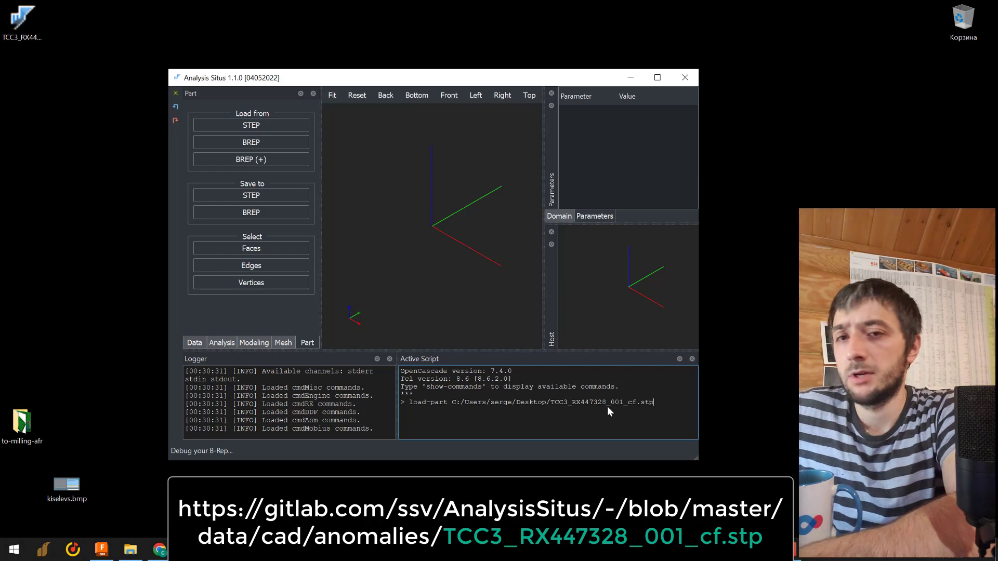
Load TCC3_RX447328_001_cf.stp, fit it in view and maximize the window.
{"action": "key", "text": "Return"}
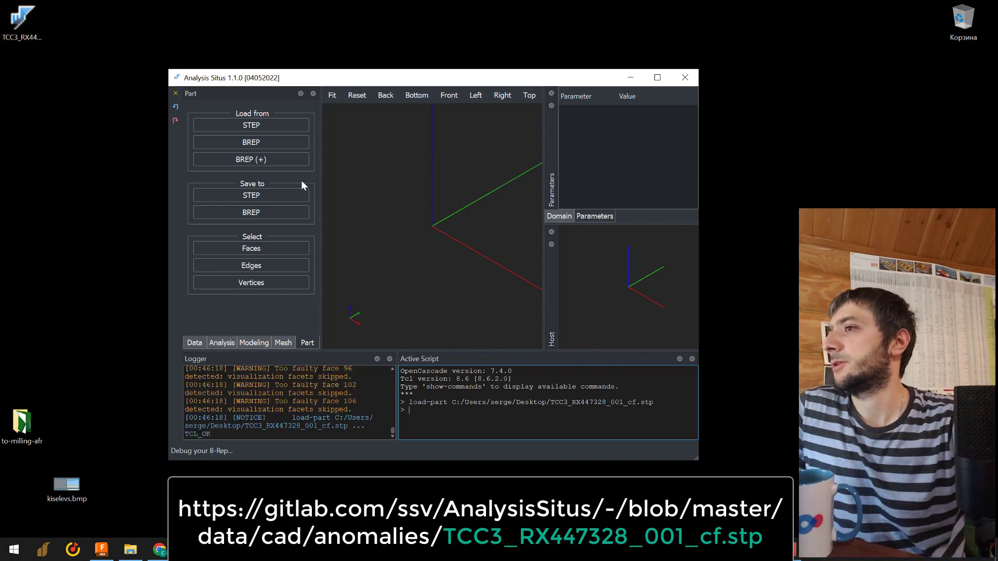
{"action": "left_click", "coordinate": [331, 96]}
{"action": "left_click_drag", "start_coordinate": [400, 295], "coordinate": [607, 125]}
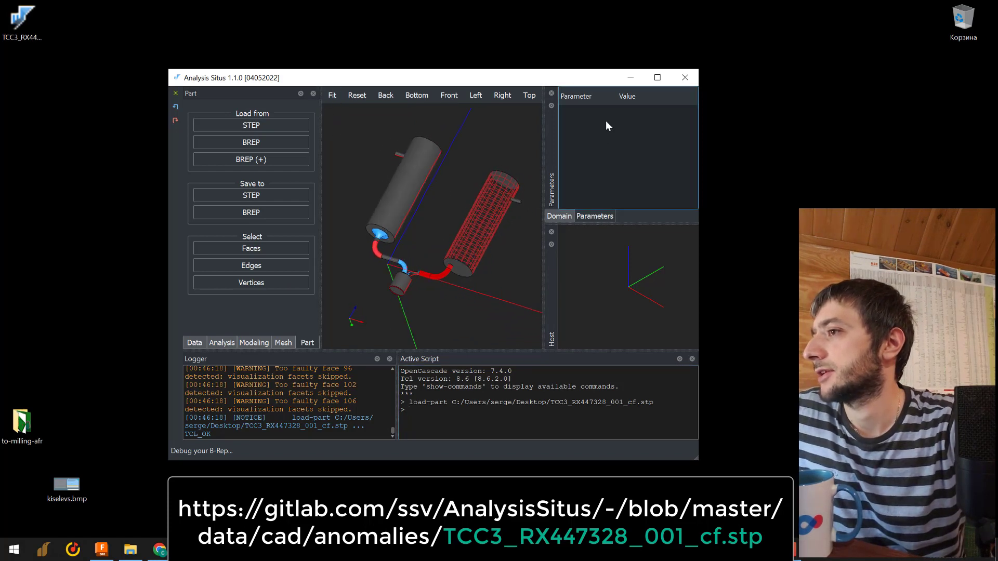
{"action": "left_click", "coordinate": [657, 78]}
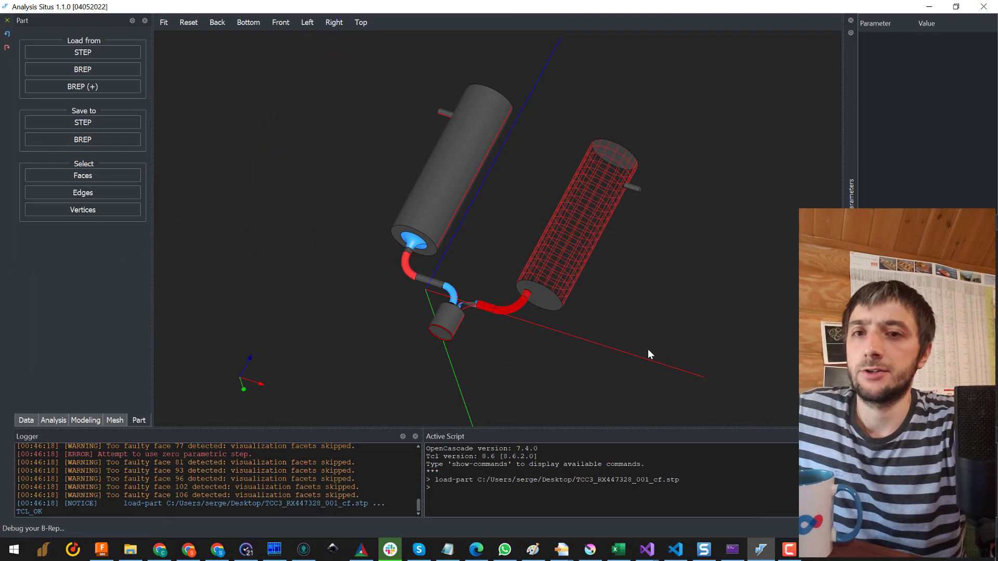
Orbit, zoom and pan around the tanks and pipes to reveal the red tube and tank end.
{"action": "left_click_drag", "start_coordinate": [648, 335], "coordinate": [675, 376]}
{"action": "scroll", "coordinate": [445, 187], "scroll_direction": "up", "scroll_amount": 3}
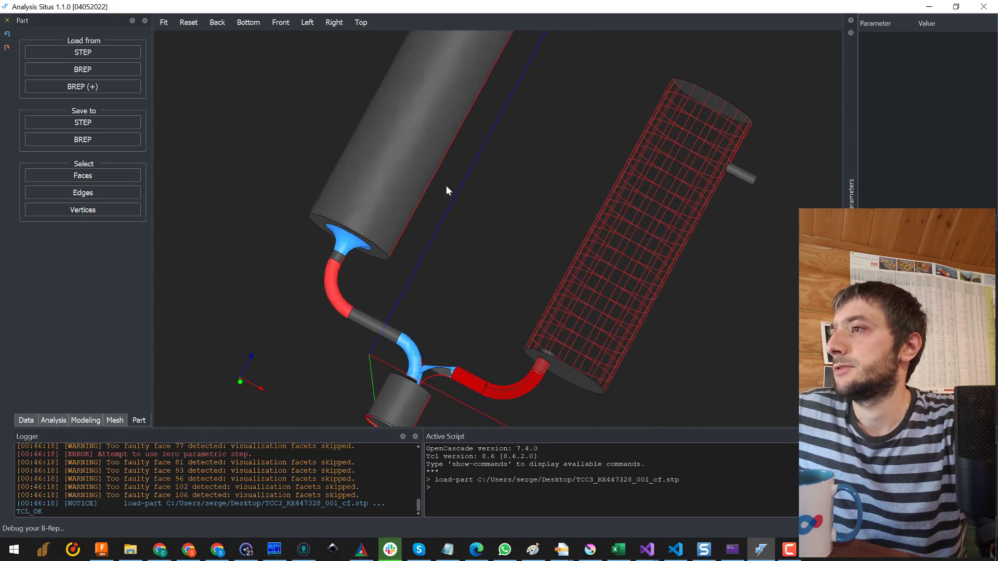
{"action": "scroll", "coordinate": [404, 150], "scroll_direction": "down", "scroll_amount": 3}
{"action": "left_click_drag", "start_coordinate": [408, 165], "coordinate": [433, 207]}
{"action": "scroll", "coordinate": [455, 182], "scroll_direction": "up", "scroll_amount": 3}
{"action": "scroll", "coordinate": [405, 198], "scroll_direction": "up", "scroll_amount": 2}
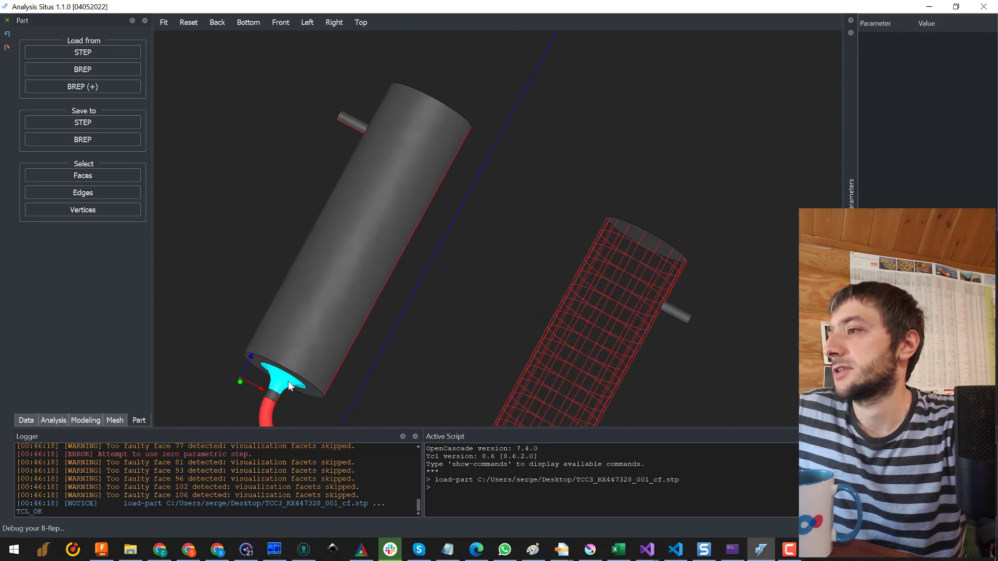
{"action": "left_click_drag", "start_coordinate": [309, 325], "coordinate": [353, 249]}
{"action": "scroll", "coordinate": [354, 248], "scroll_direction": "up", "scroll_amount": 3}
{"action": "middle_click_drag", "start_coordinate": [240, 294], "coordinate": [424, 264]}
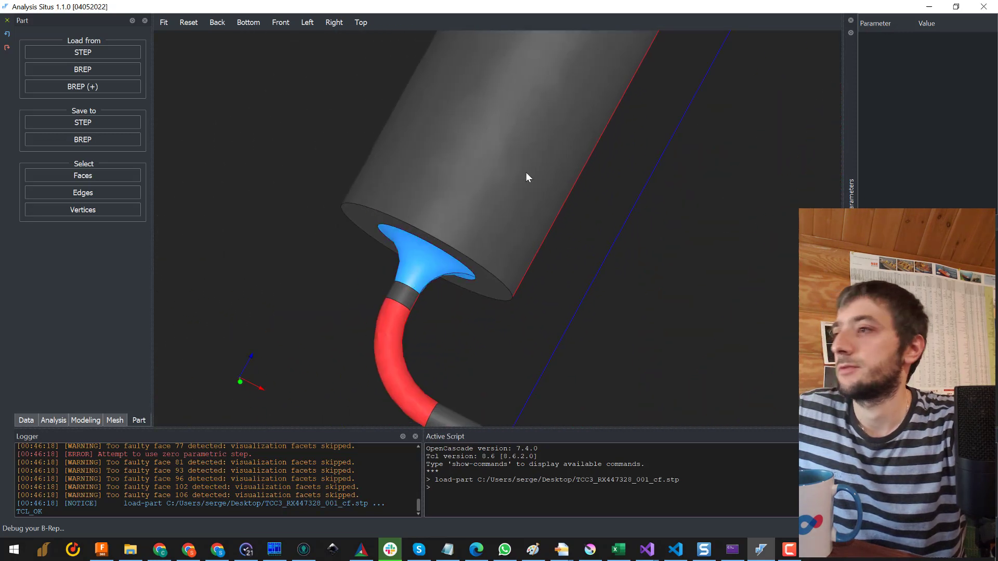
{"action": "scroll", "coordinate": [526, 173], "scroll_direction": "down", "scroll_amount": 3}
{"action": "scroll", "coordinate": [461, 247], "scroll_direction": "up", "scroll_amount": 2}
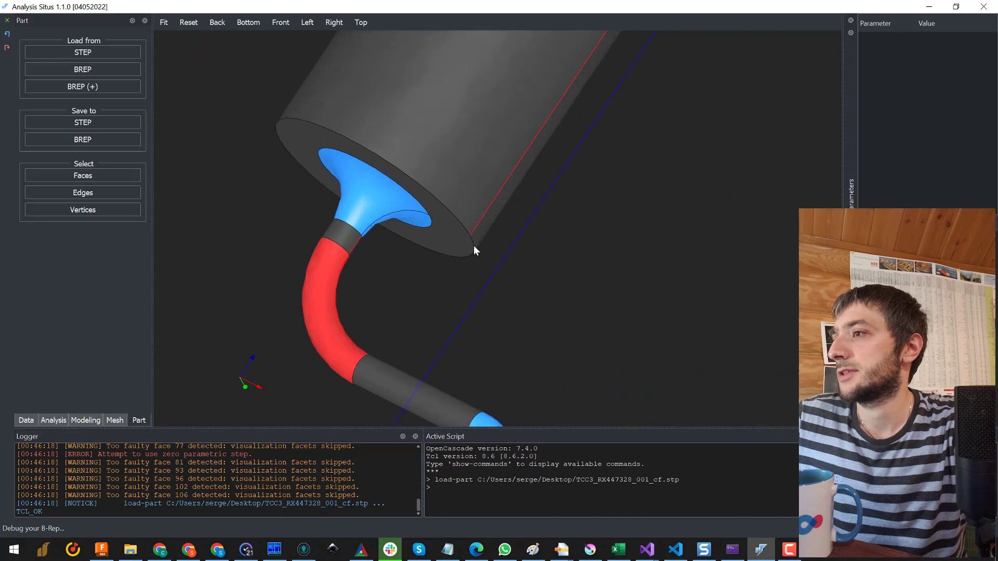
{"action": "scroll", "coordinate": [185, 147], "scroll_direction": "up", "scroll_amount": 3}
{"action": "scroll", "coordinate": [466, 214], "scroll_direction": "down", "scroll_amount": 5}
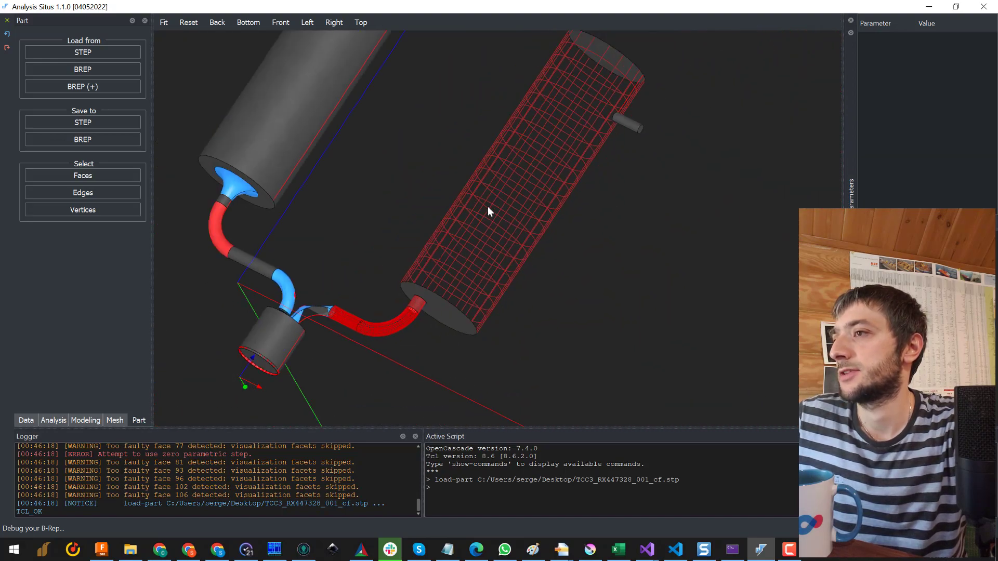
{"action": "left_click_drag", "start_coordinate": [548, 251], "coordinate": [579, 240]}
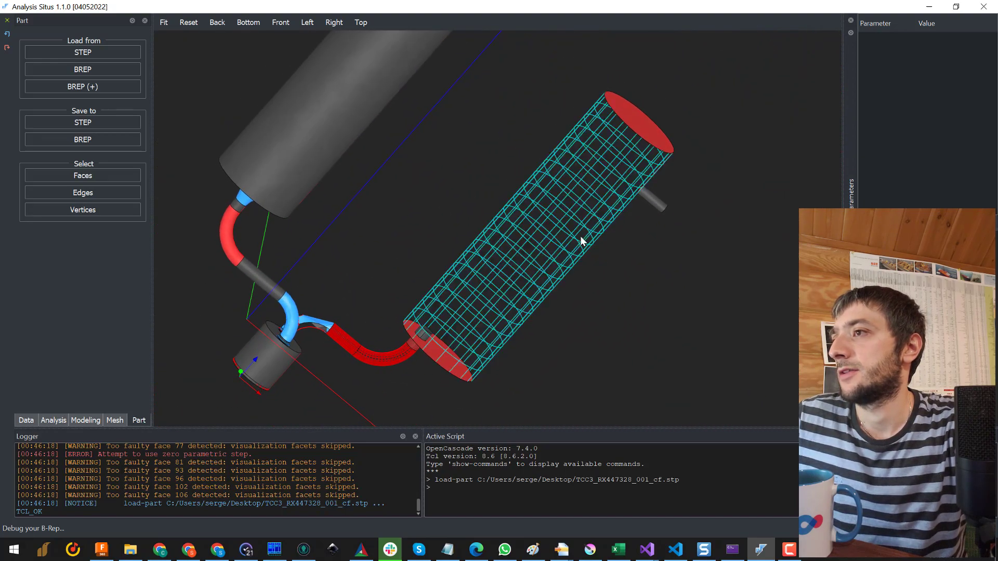
Select the wireframe tank's side face and hide the axes in its Domain view.
{"action": "left_click", "coordinate": [550, 216]}
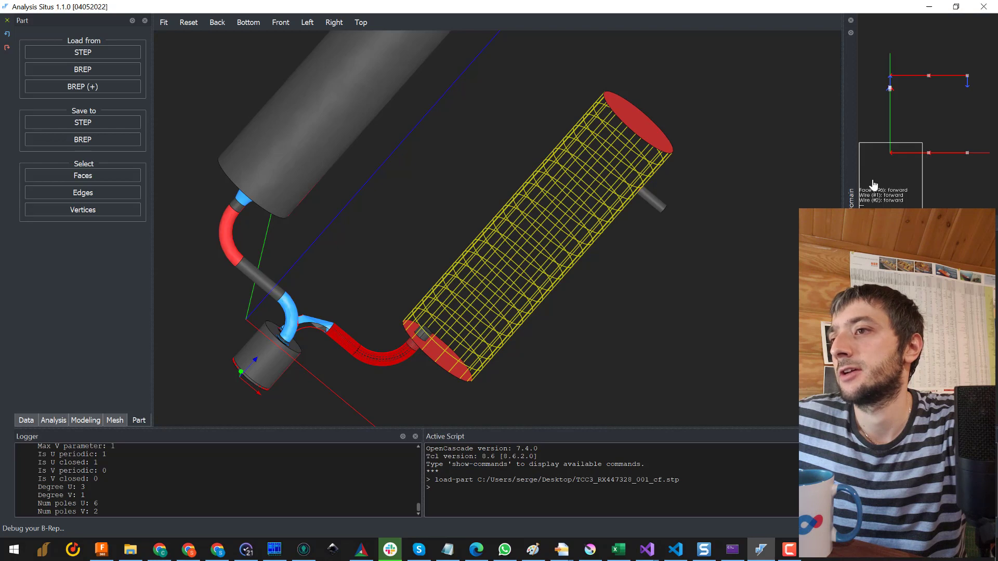
{"action": "right_click", "coordinate": [929, 111]}
{"action": "left_click", "coordinate": [940, 151]}
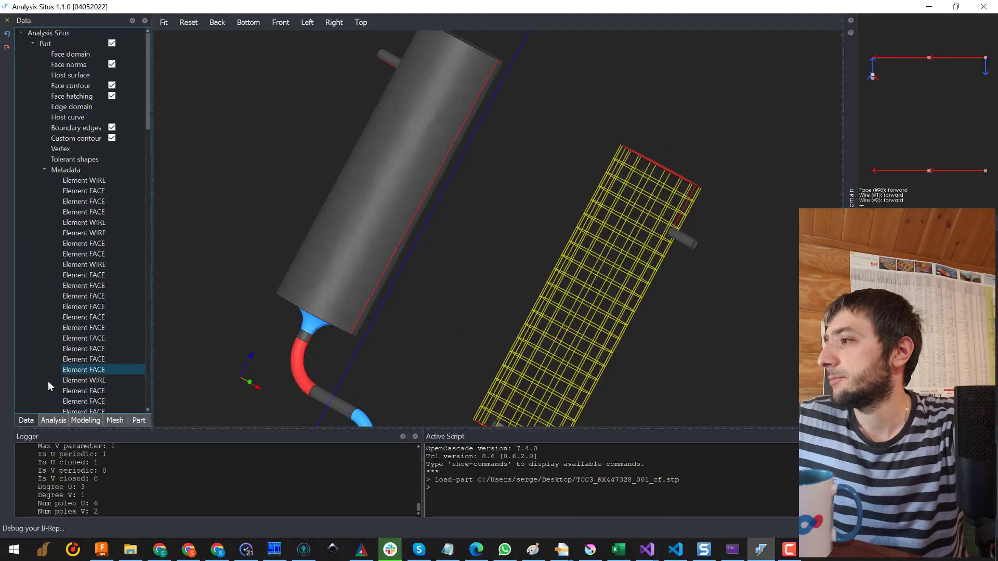
Select Part and uncheck Show backface under its Presentation parameters.
{"action": "left_click", "coordinate": [80, 43]}
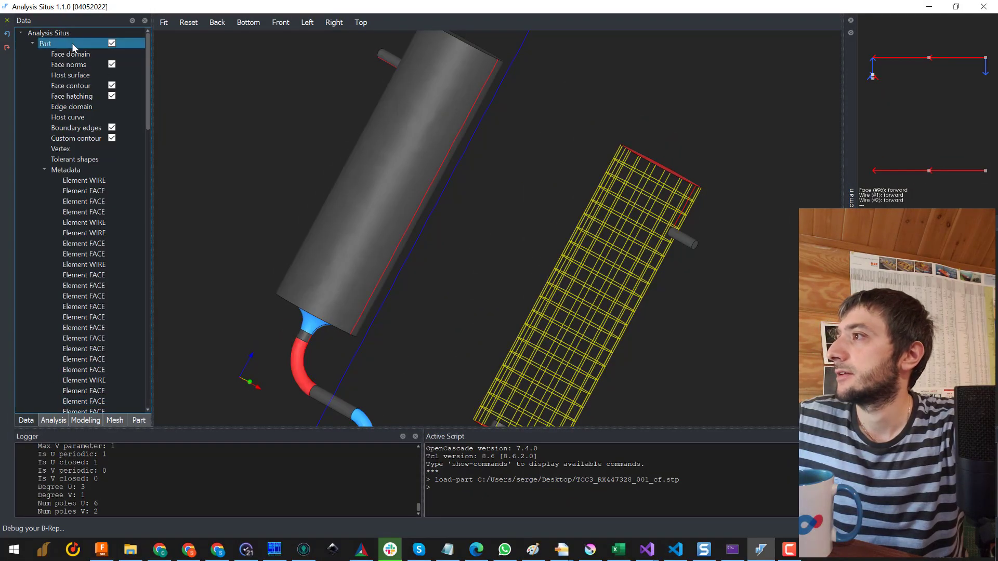
{"action": "left_click", "coordinate": [851, 194]}
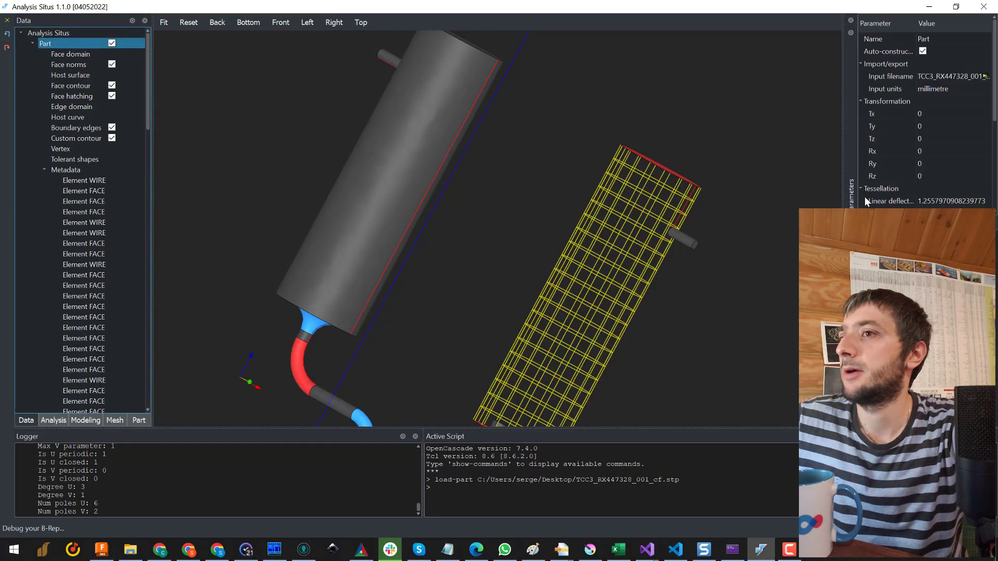
{"action": "scroll", "coordinate": [899, 136], "scroll_direction": "down", "scroll_amount": 2}
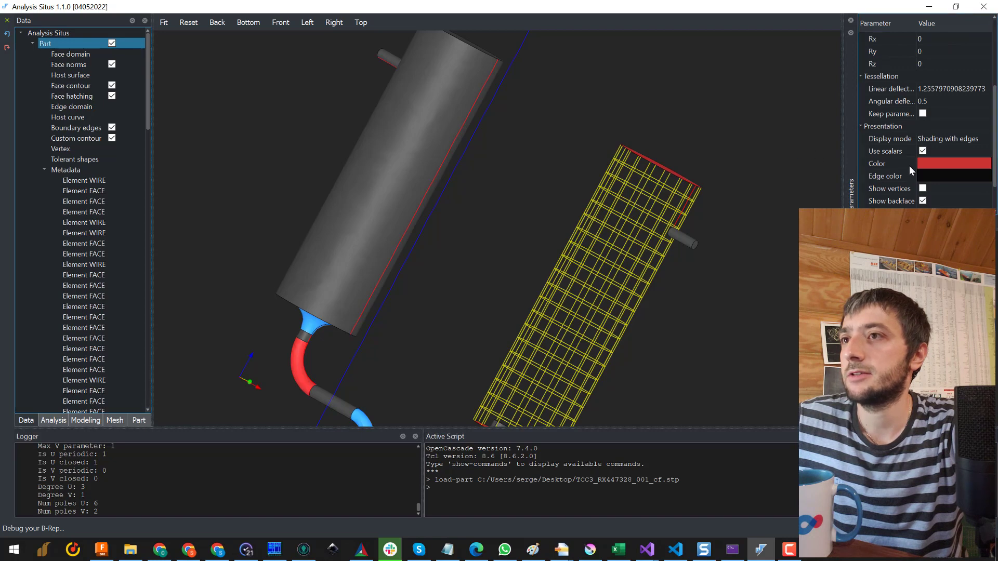
{"action": "scroll", "coordinate": [907, 172], "scroll_direction": "down", "scroll_amount": 1}
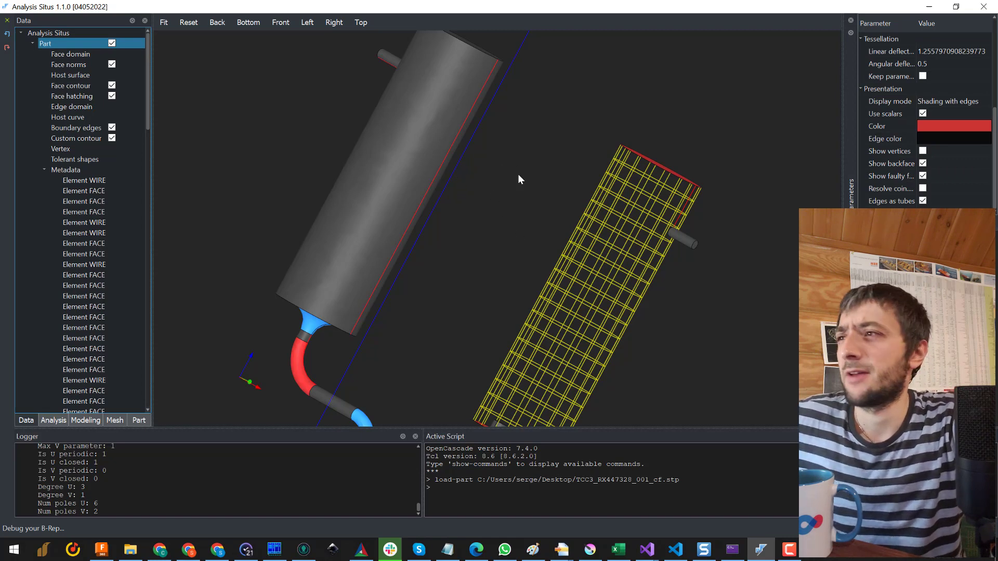
{"action": "left_click", "coordinate": [923, 163]}
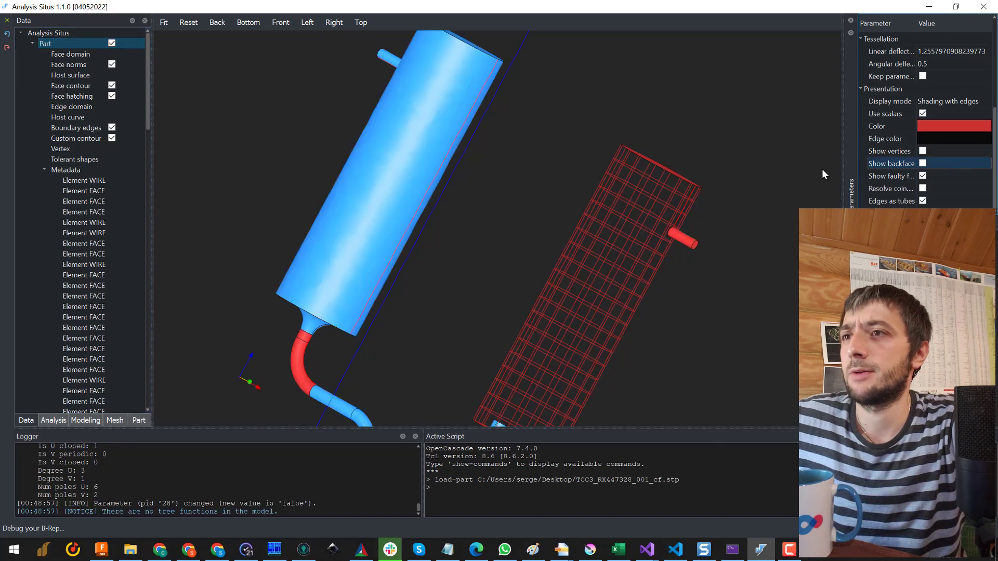
{"action": "mouse_move", "coordinate": [591, 135]}
{"action": "left_mouse_down"}
{"action": "mouse_move", "coordinate": [530, 222]}
{"action": "mouse_move", "coordinate": [566, 213]}
{"action": "mouse_move", "coordinate": [615, 143]}
{"action": "mouse_move", "coordinate": [609, 134]}
{"action": "left_mouse_up"}
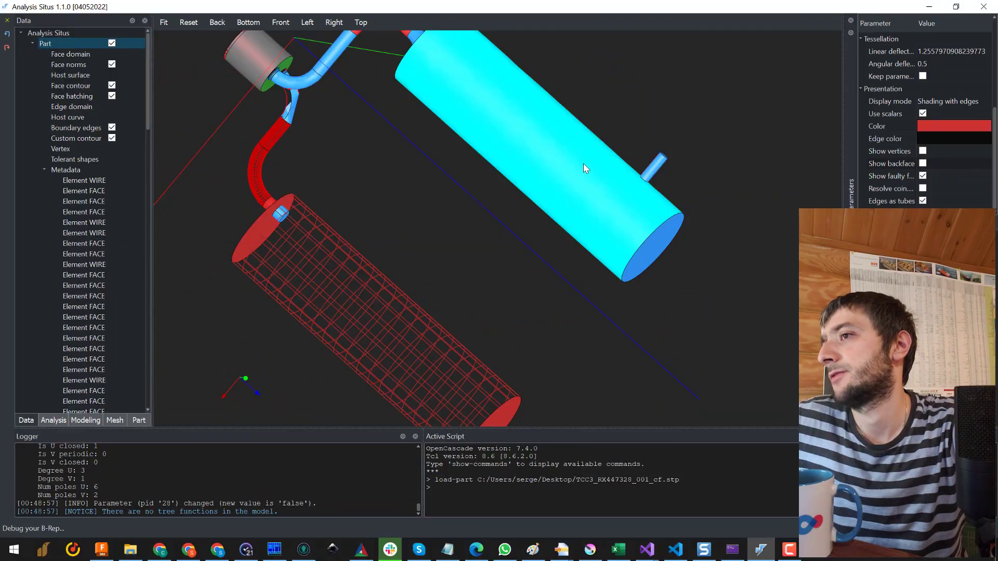
Show face normals on the blue tank's side face.
{"action": "left_click", "coordinate": [583, 164]}
{"action": "right_click", "coordinate": [583, 163]}
{"action": "left_click", "coordinate": [656, 229]}
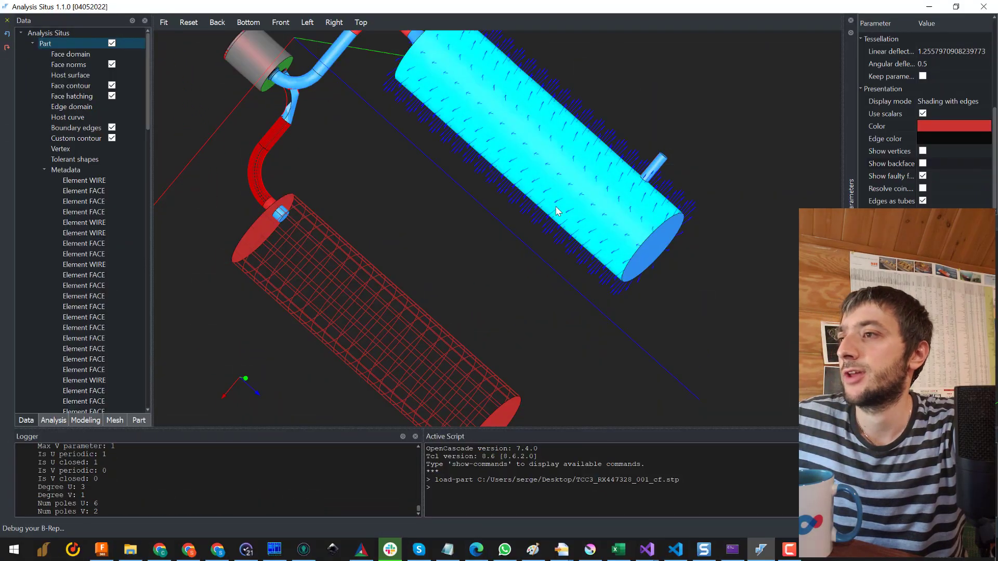
{"action": "left_click_drag", "start_coordinate": [490, 254], "coordinate": [549, 162]}
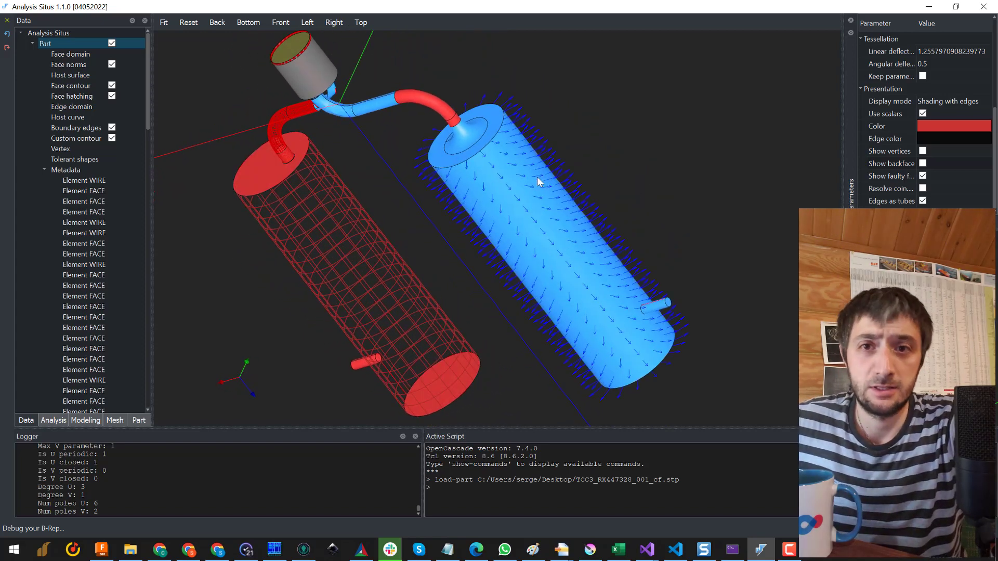
{"action": "scroll", "coordinate": [621, 243], "scroll_direction": "up", "scroll_amount": 5}
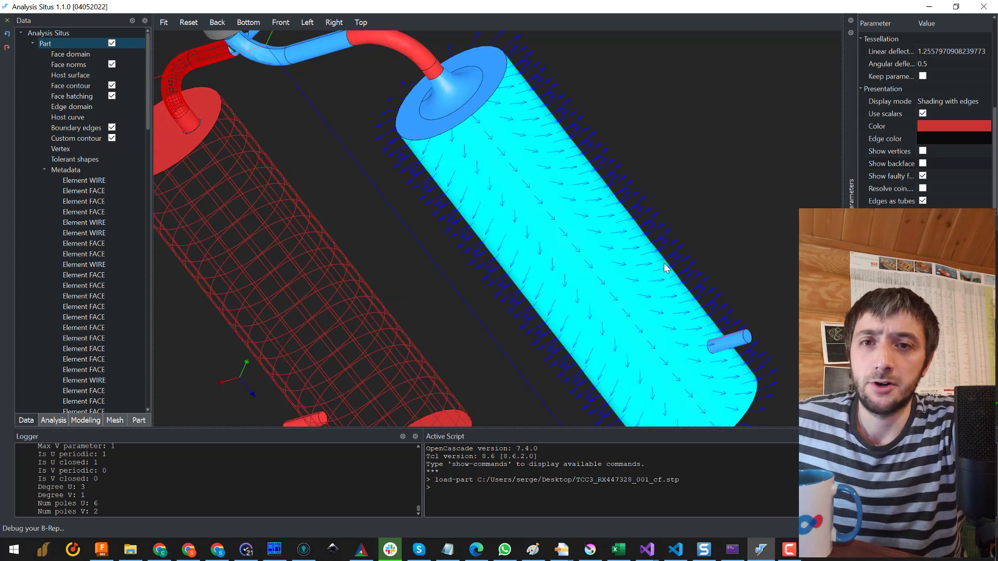
Display the face's domain and orientation info with enlarged text.
{"action": "left_click", "coordinate": [659, 291]}
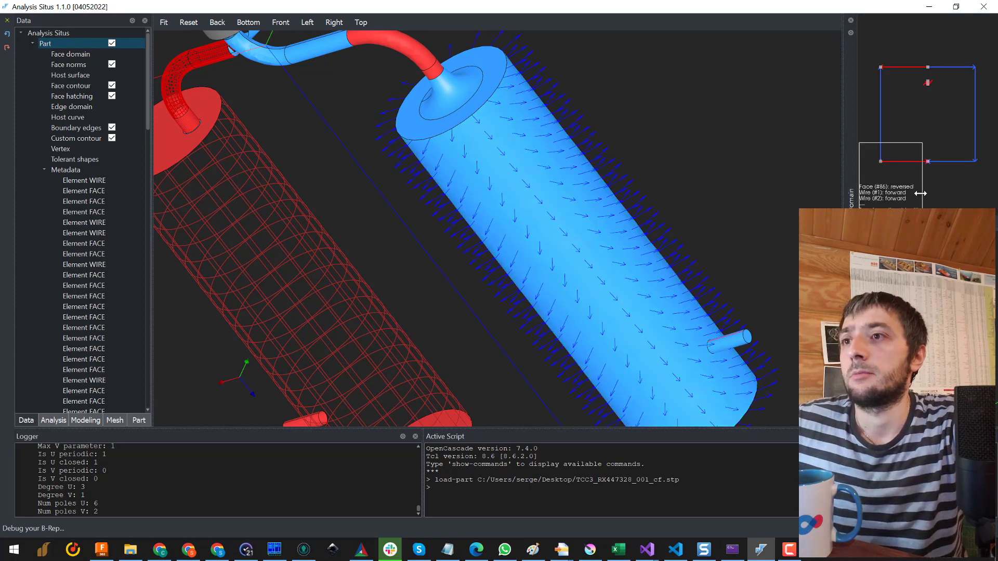
{"action": "left_click_drag", "start_coordinate": [920, 193], "coordinate": [949, 204]}
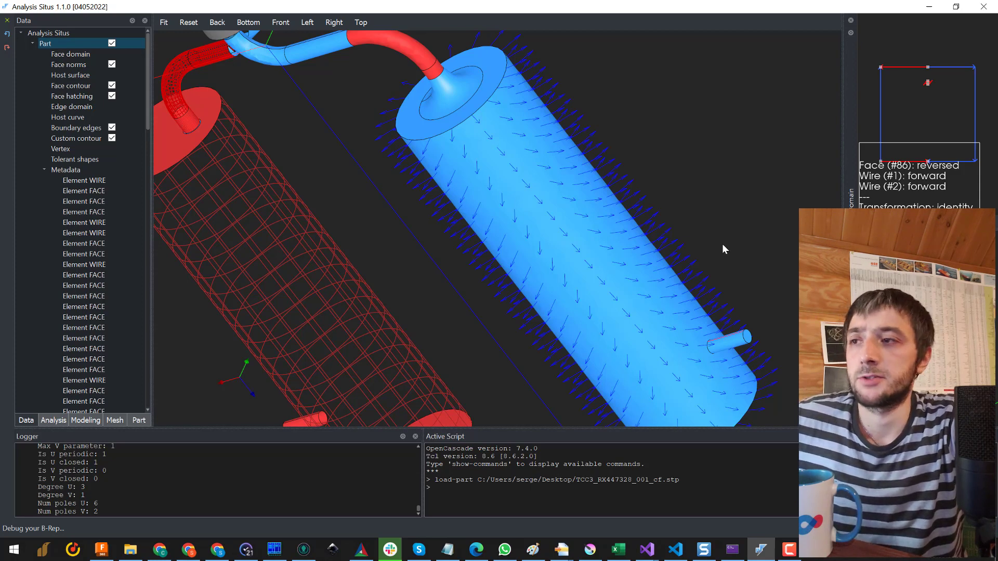
{"action": "left_click_drag", "start_coordinate": [717, 248], "coordinate": [696, 244]}
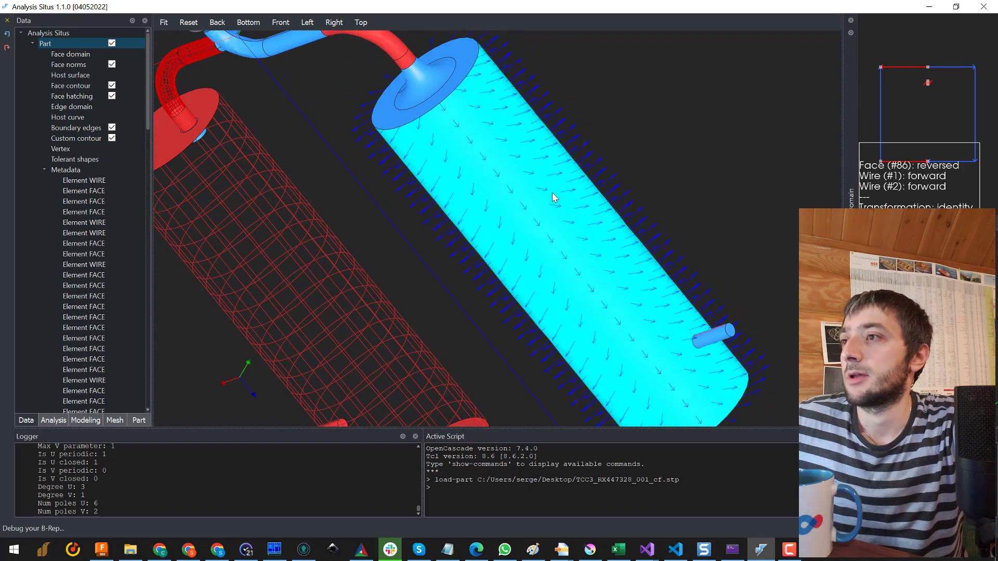
Invert the reversed tank side face and view both tanks and end caps.
{"action": "left_click", "coordinate": [554, 197]}
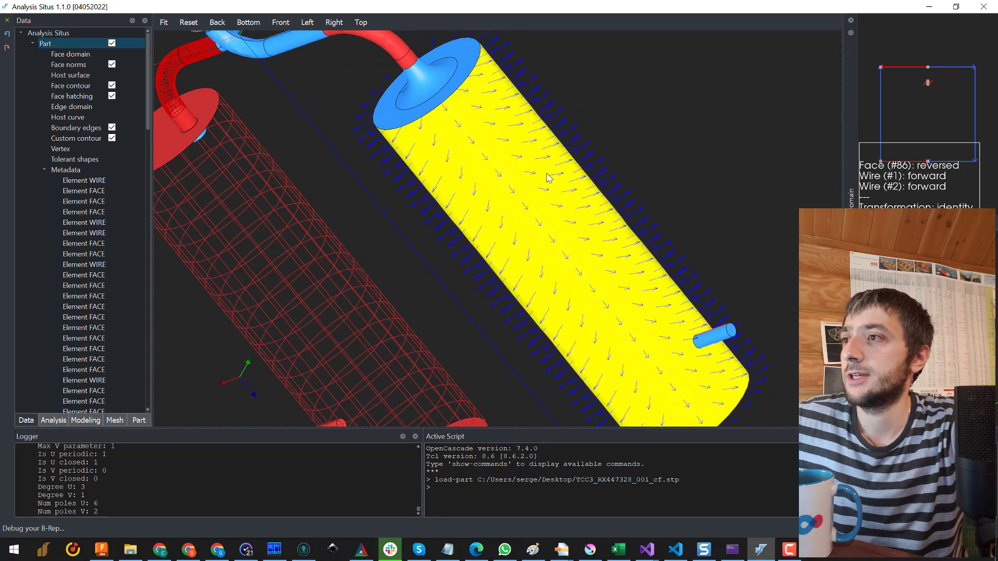
{"action": "right_click", "coordinate": [548, 178]}
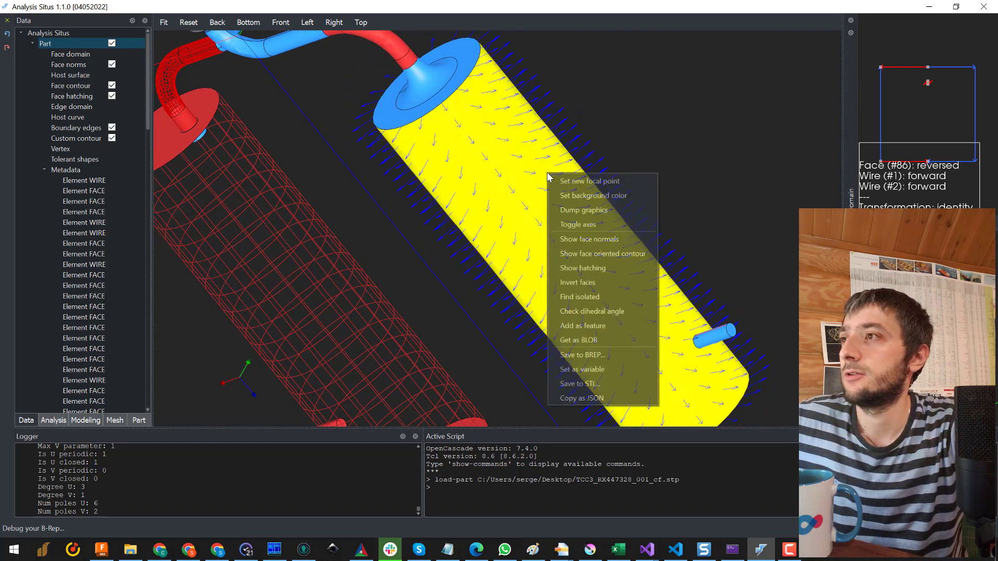
{"action": "left_click", "coordinate": [641, 278]}
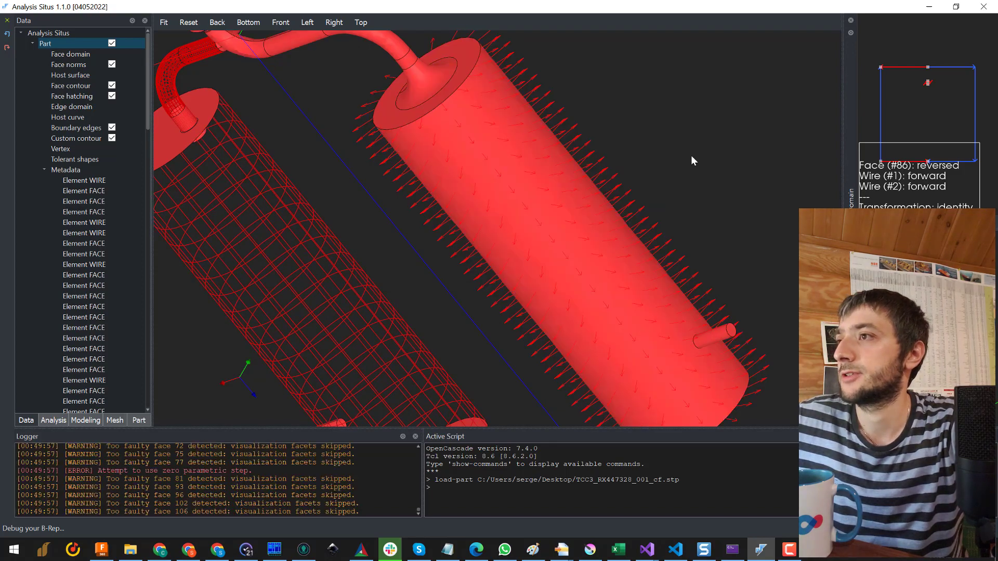
{"action": "scroll", "coordinate": [692, 153], "scroll_direction": "down", "scroll_amount": 5}
{"action": "left_click_drag", "start_coordinate": [690, 167], "coordinate": [420, 212]}
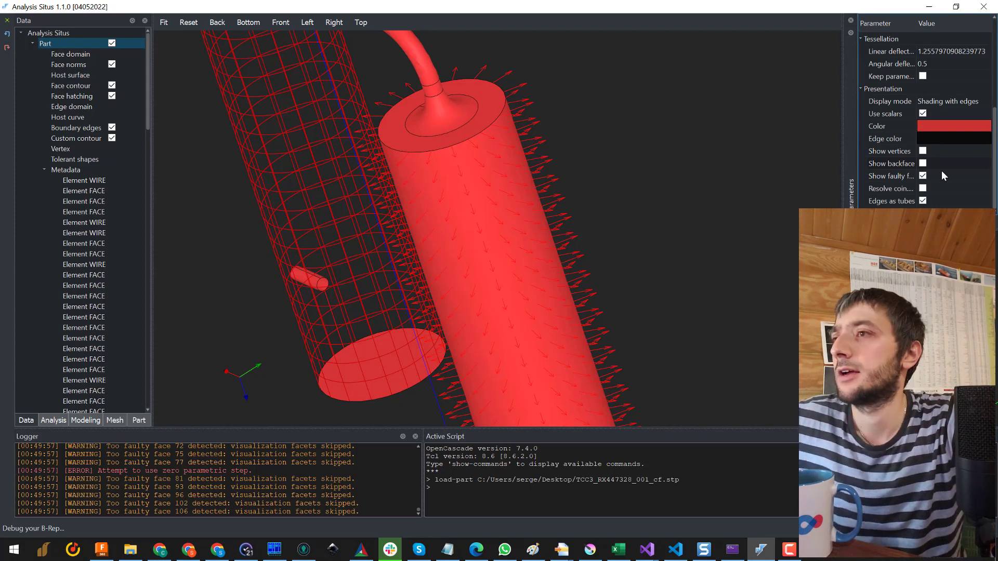
Re-enable Show backface and invert the tank's grey top face and a neighbouring face.
{"action": "left_click", "coordinate": [923, 163]}
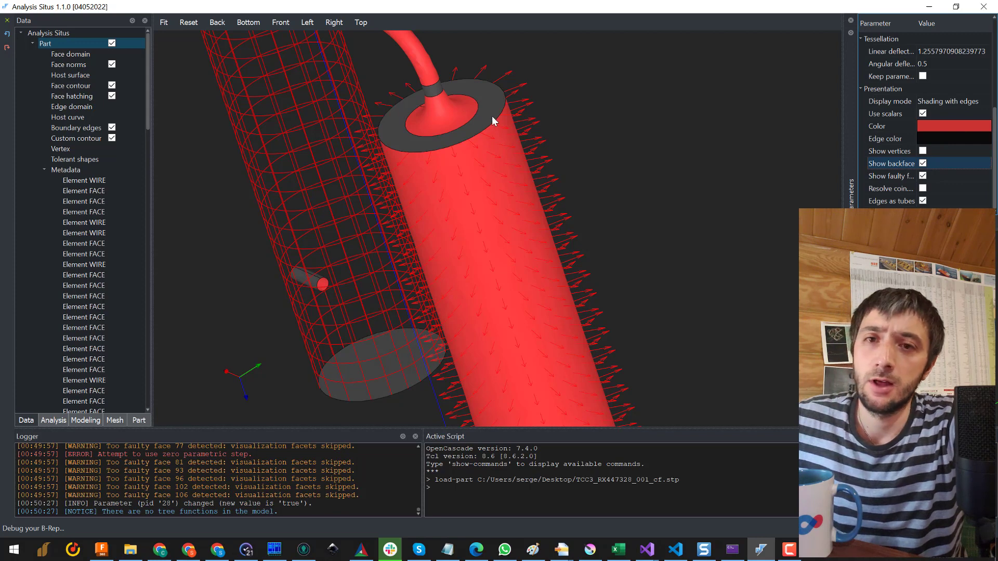
{"action": "left_click", "coordinate": [493, 94]}
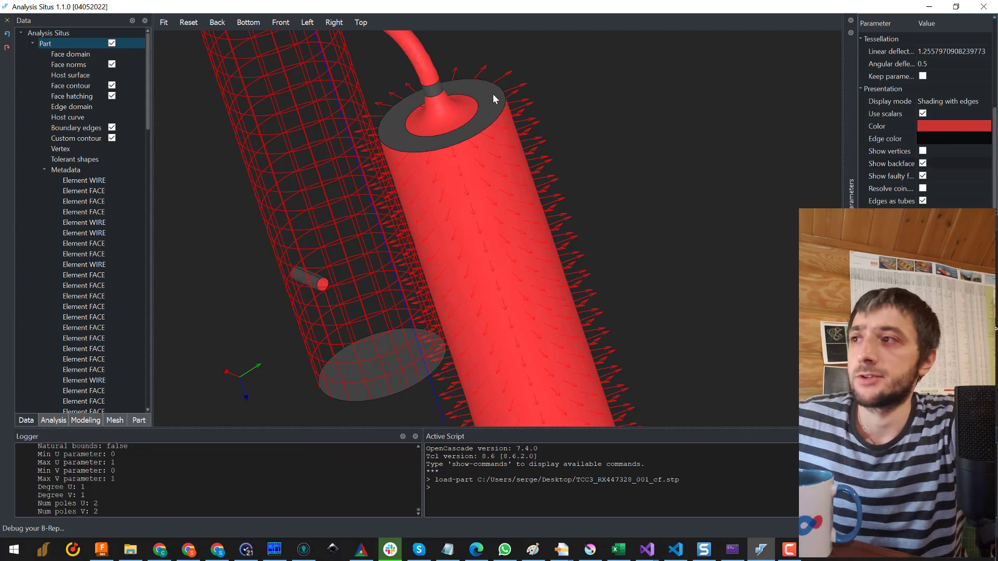
{"action": "right_click", "coordinate": [493, 94]}
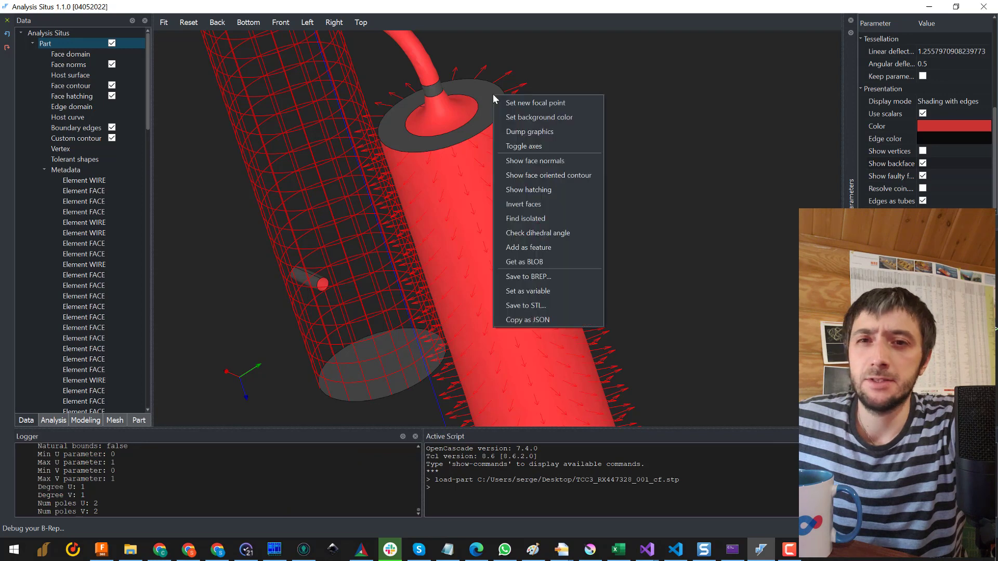
{"action": "left_click", "coordinate": [549, 201]}
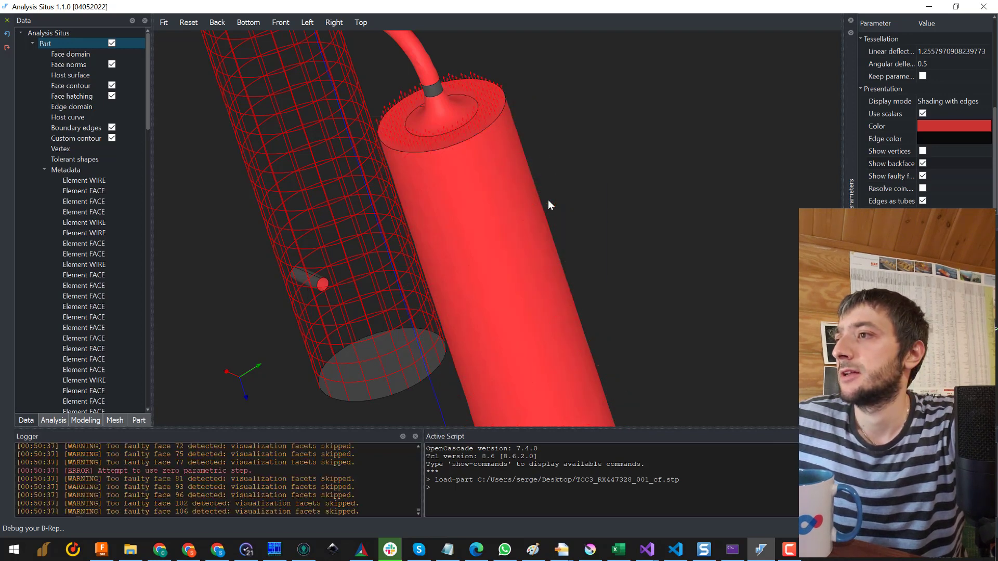
{"action": "left_click", "coordinate": [434, 93]}
{"action": "right_click", "coordinate": [434, 93]}
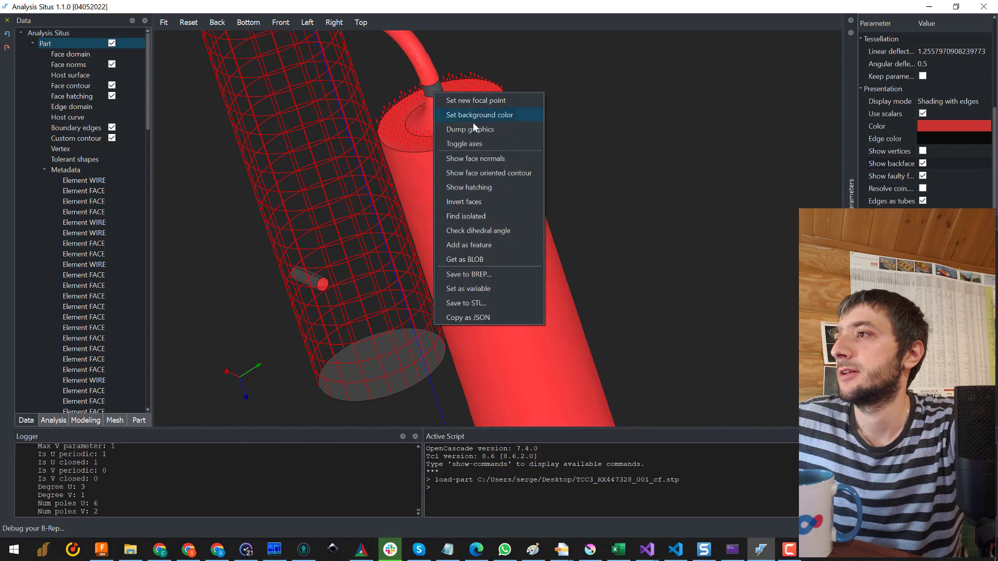
{"action": "left_click", "coordinate": [494, 201]}
Invert the tank's grey bottom face and the grey pin face.
{"action": "left_click_drag", "start_coordinate": [612, 204], "coordinate": [475, 282]}
{"action": "left_click", "coordinate": [467, 266]}
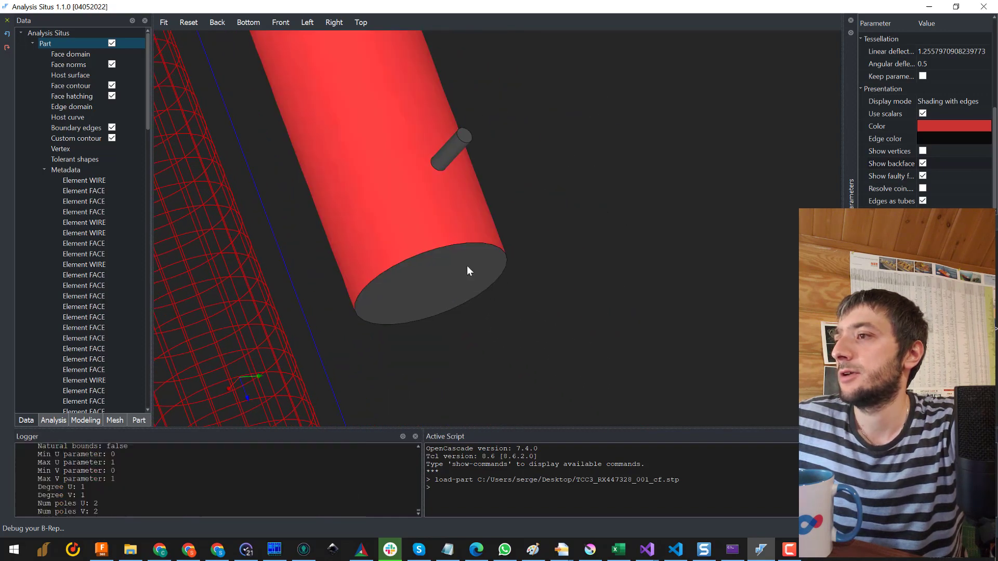
{"action": "right_click", "coordinate": [467, 267]}
{"action": "left_click", "coordinate": [538, 374]}
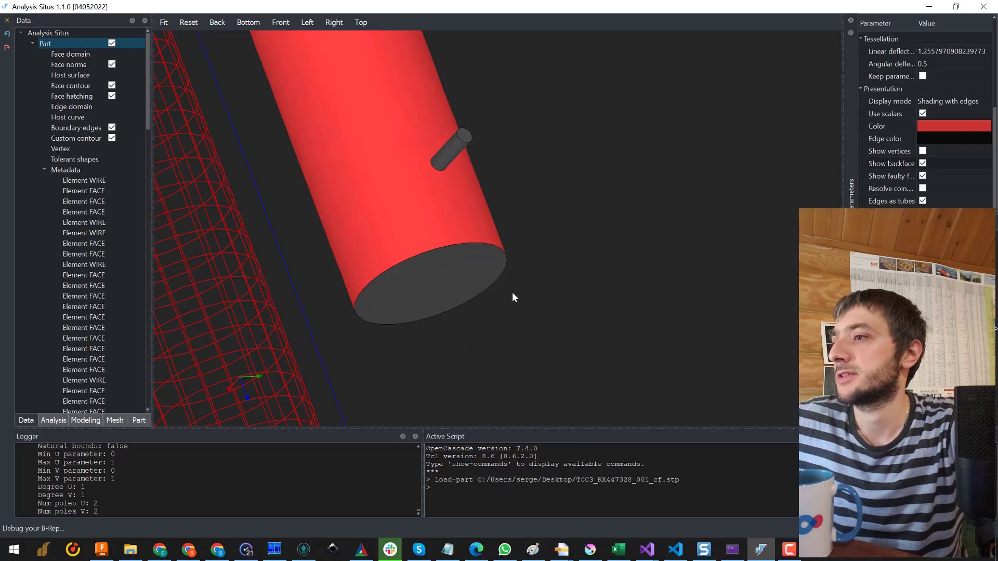
{"action": "left_click", "coordinate": [460, 141]}
{"action": "right_click", "coordinate": [460, 142]}
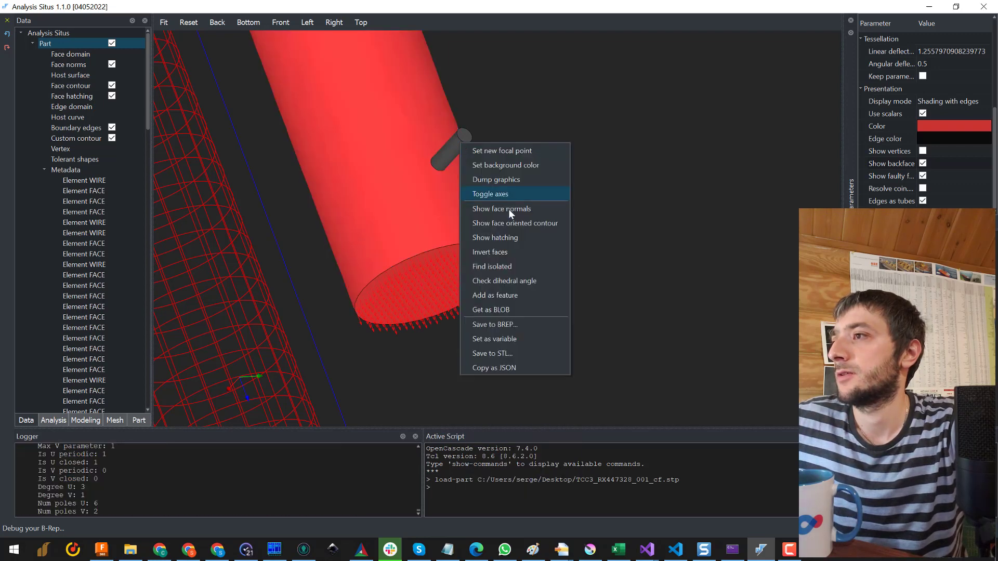
{"action": "left_click", "coordinate": [512, 253]}
Invert the grey end face of the pin.
{"action": "scroll", "coordinate": [466, 170], "scroll_direction": "up", "scroll_amount": 3}
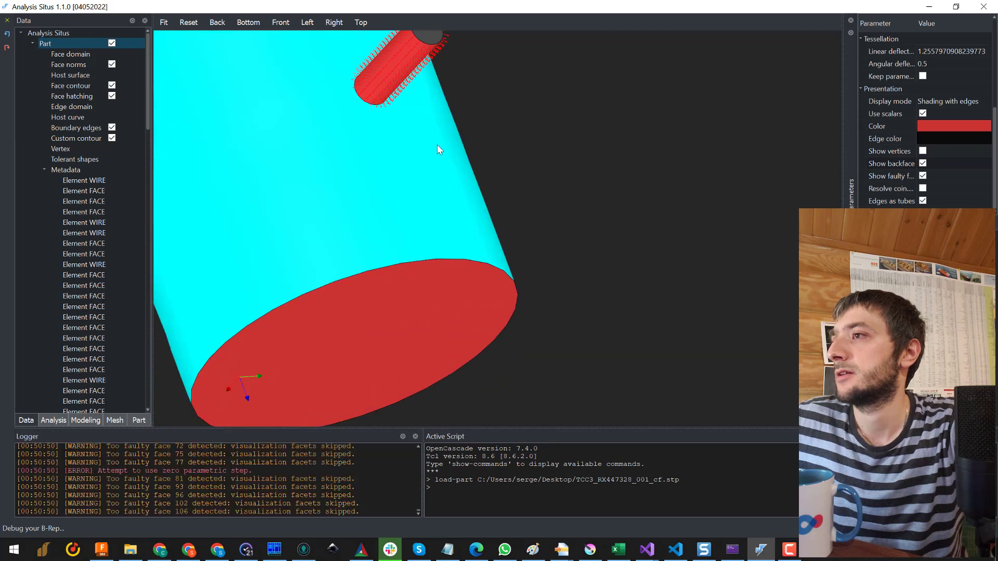
{"action": "middle_click_drag", "start_coordinate": [467, 170], "coordinate": [501, 301]}
{"action": "scroll", "coordinate": [501, 302], "scroll_direction": "up", "scroll_amount": 2}
{"action": "left_click", "coordinate": [479, 158]}
{"action": "right_click", "coordinate": [481, 158]}
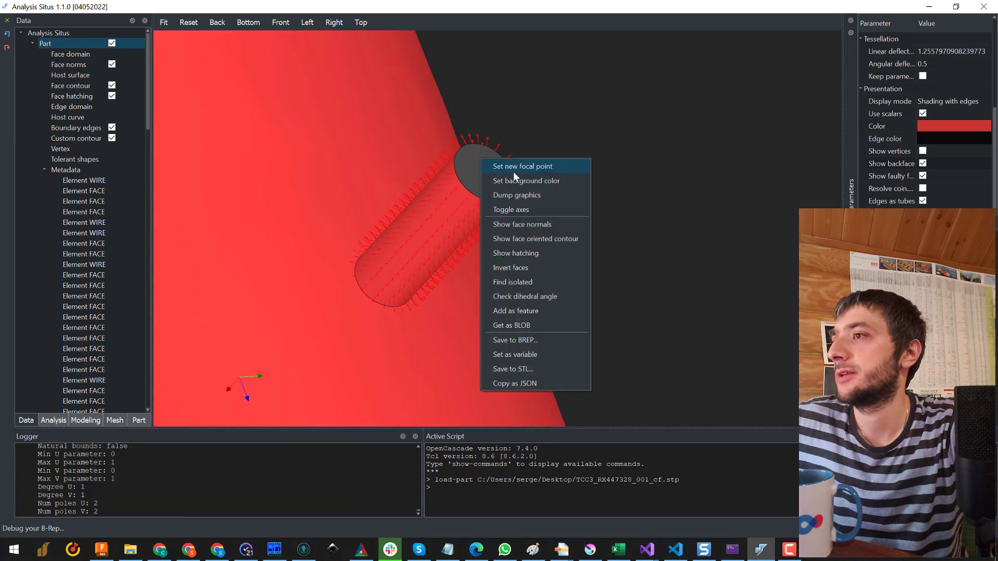
{"action": "left_click", "coordinate": [548, 282]}
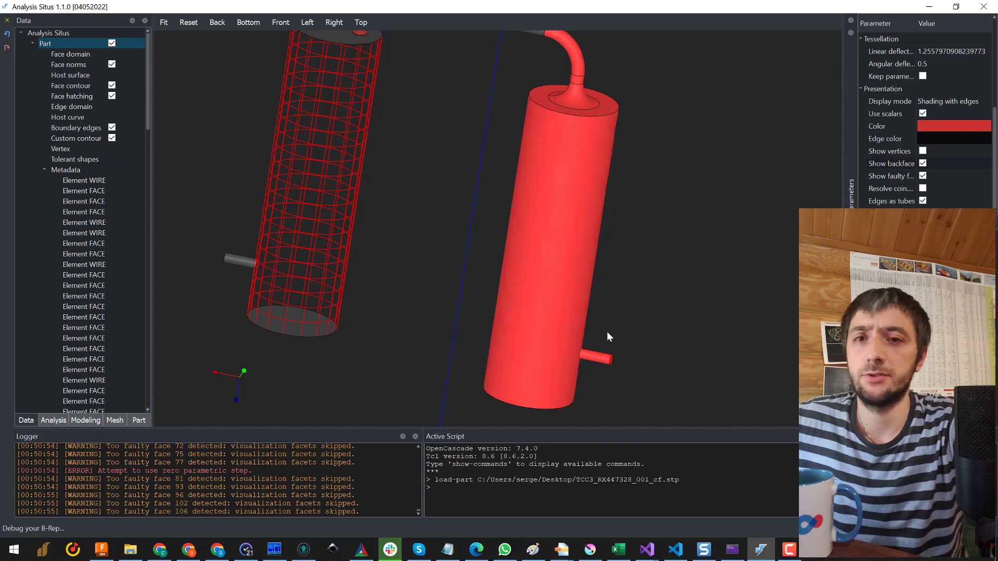
Invert the grey pipe stub on the wireframe cylinder.
{"action": "left_click_drag", "start_coordinate": [668, 242], "coordinate": [580, 232]}
{"action": "scroll", "coordinate": [595, 165], "scroll_direction": "up", "scroll_amount": 3}
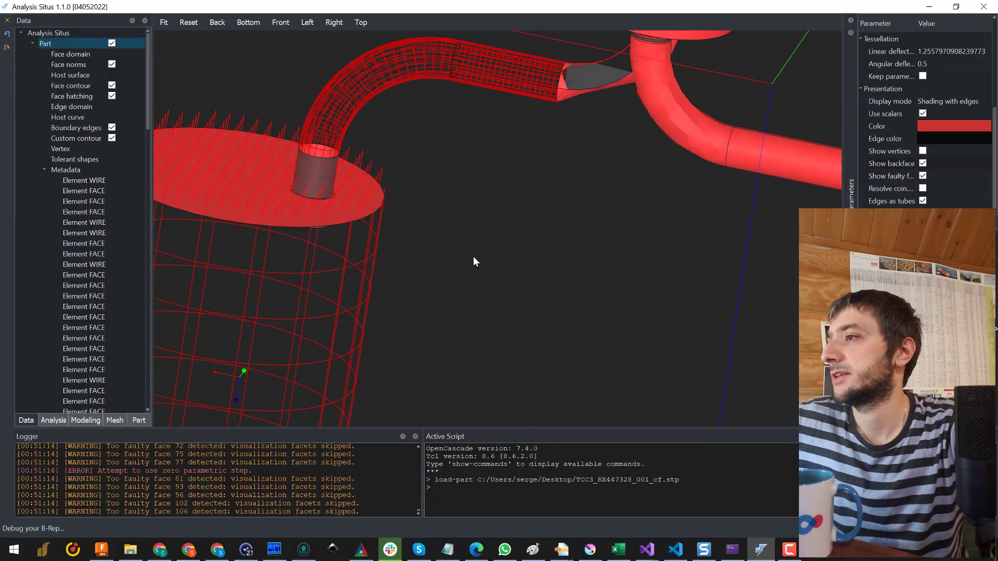
{"action": "left_click_drag", "start_coordinate": [470, 254], "coordinate": [366, 196]}
{"action": "left_click", "coordinate": [375, 190]}
{"action": "right_click", "coordinate": [375, 190]}
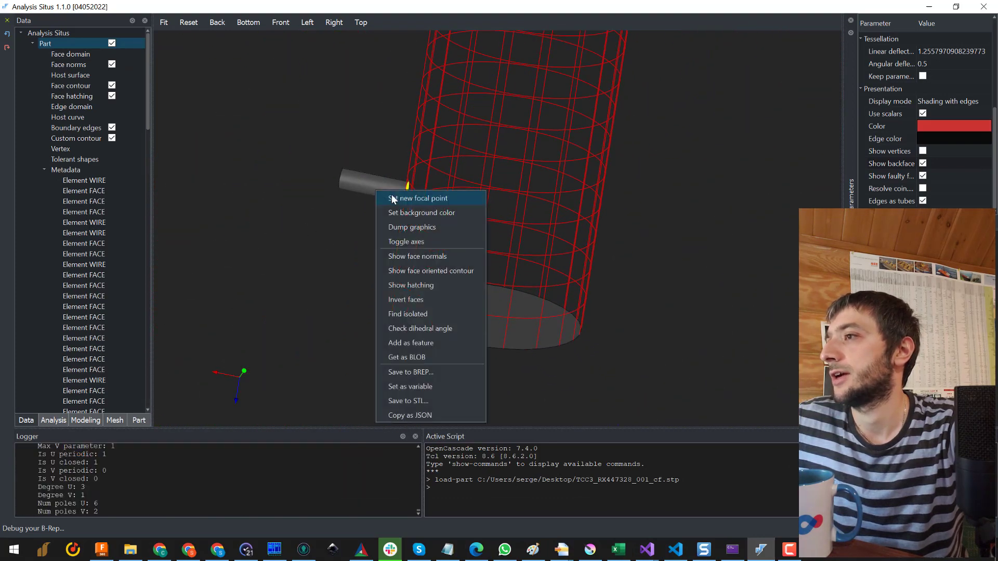
{"action": "left_click", "coordinate": [424, 300]}
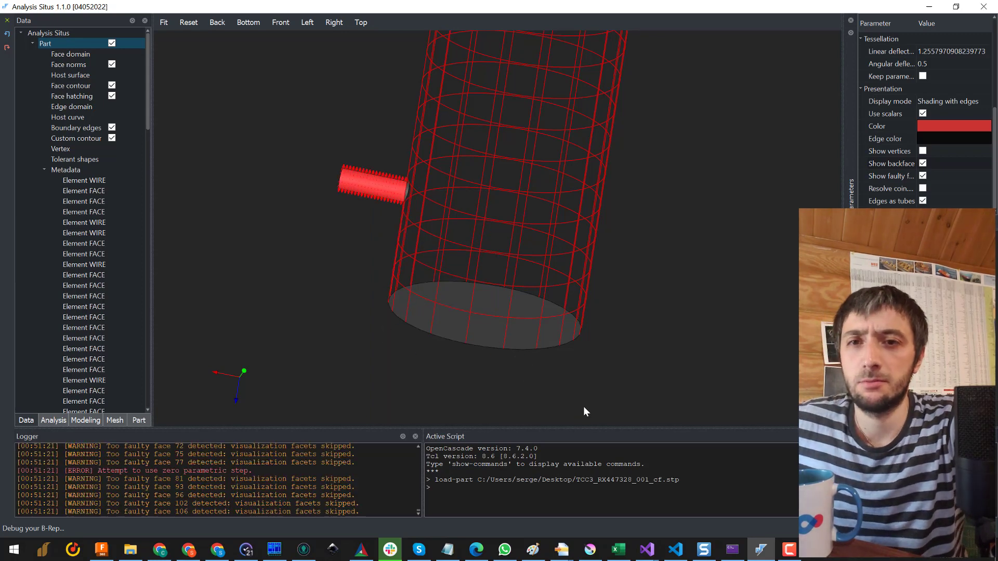
Pick the cylinder's end face and read Face #57's B-spline details in the widened info box.
{"action": "left_click_drag", "start_coordinate": [587, 403], "coordinate": [530, 264]}
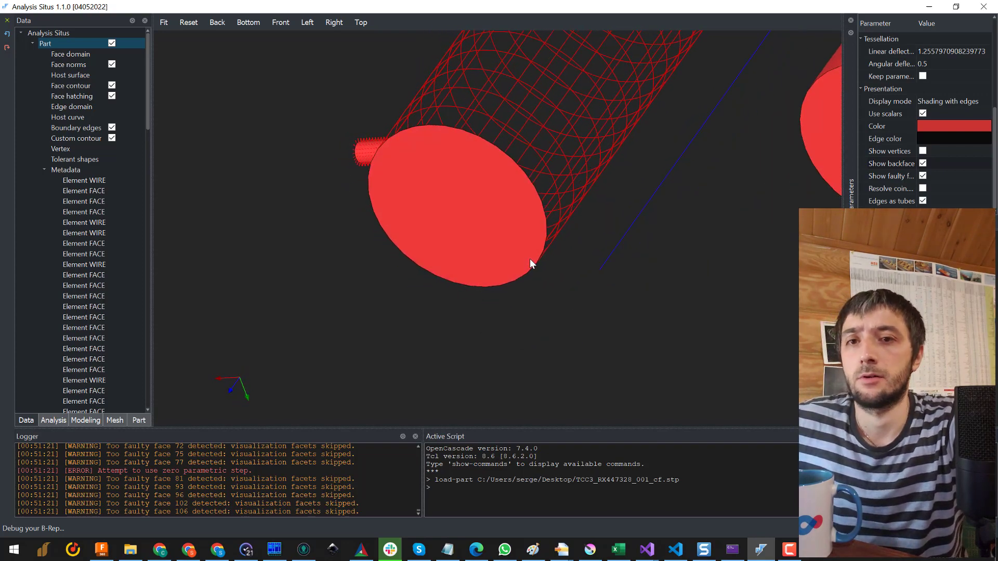
{"action": "left_click", "coordinate": [530, 260]}
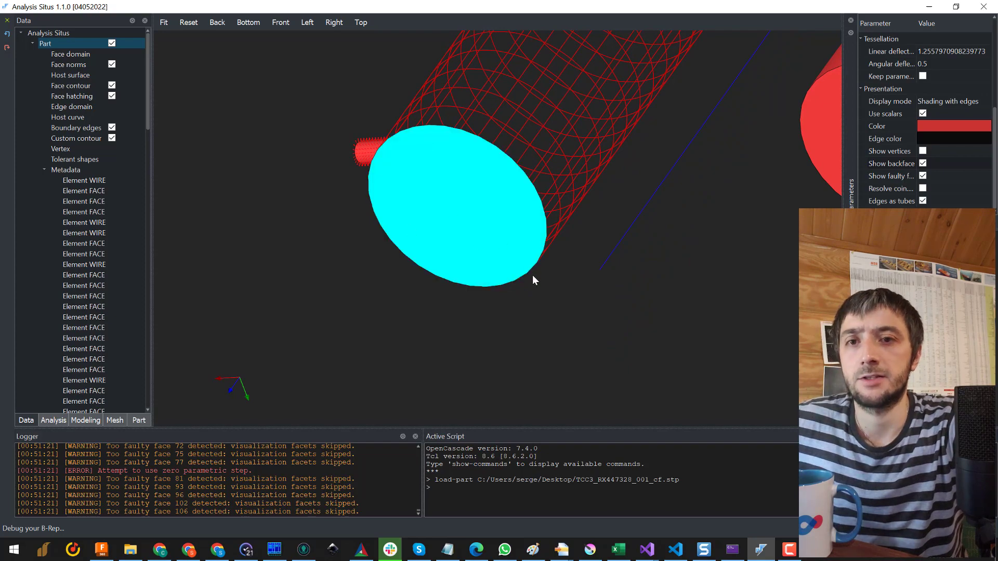
{"action": "left_click_drag", "start_coordinate": [539, 276], "coordinate": [618, 333]}
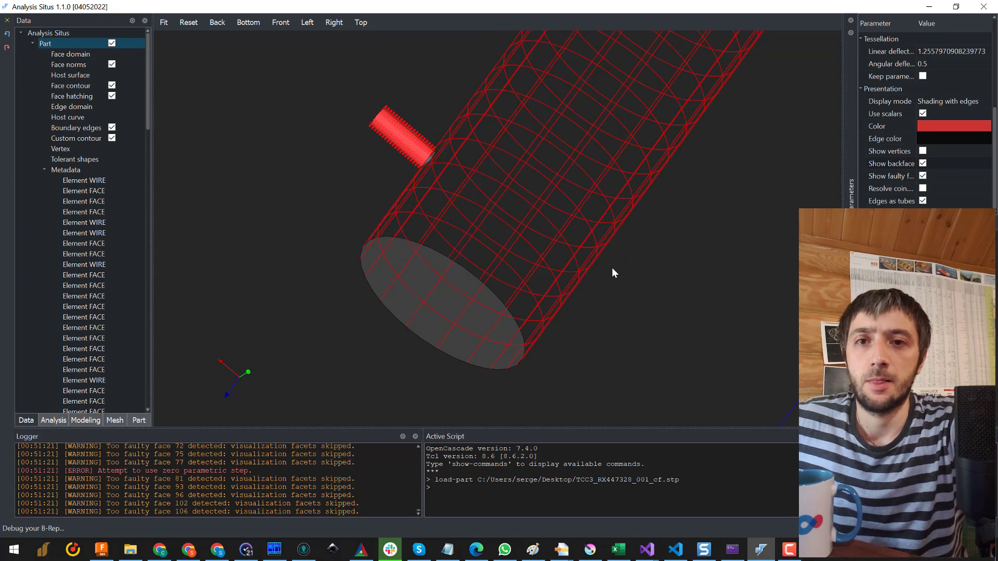
{"action": "scroll", "coordinate": [612, 267], "scroll_direction": "down", "scroll_amount": 5}
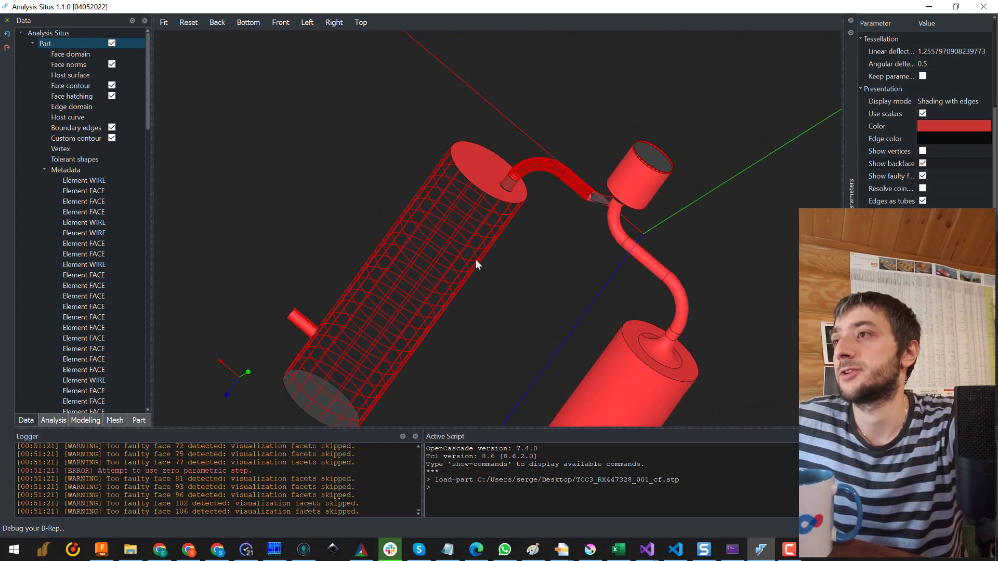
{"action": "scroll", "coordinate": [457, 265], "scroll_direction": "up", "scroll_amount": 5}
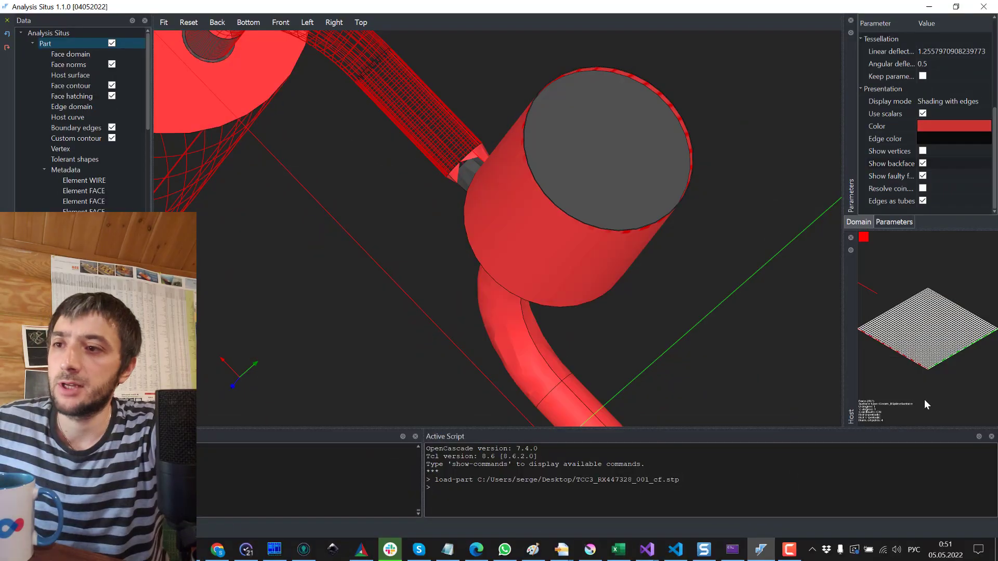
{"action": "left_click_drag", "start_coordinate": [923, 403], "coordinate": [968, 414]}
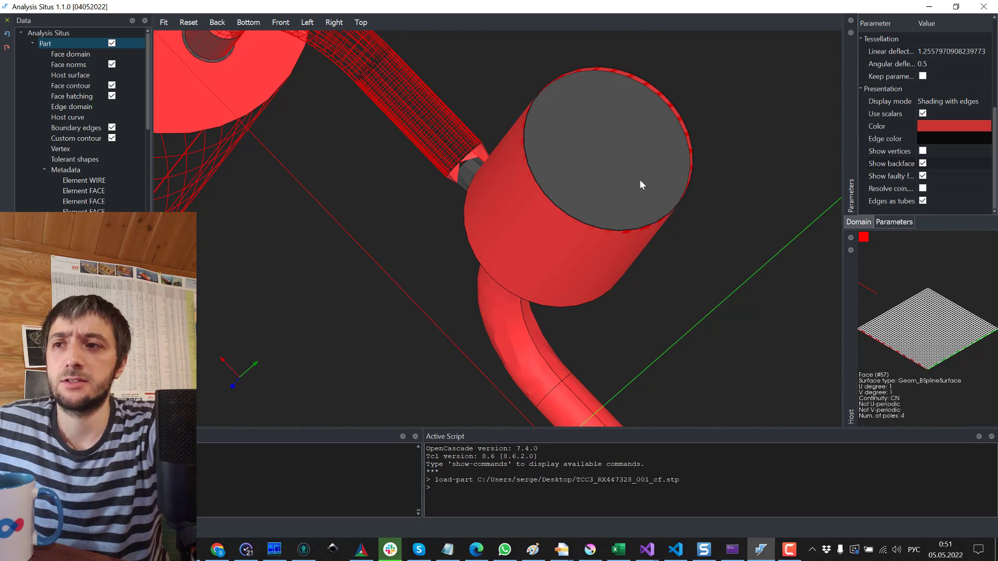
Invert the small cylinder's grey end cap and check the whole assembly.
{"action": "right_click", "coordinate": [587, 167]}
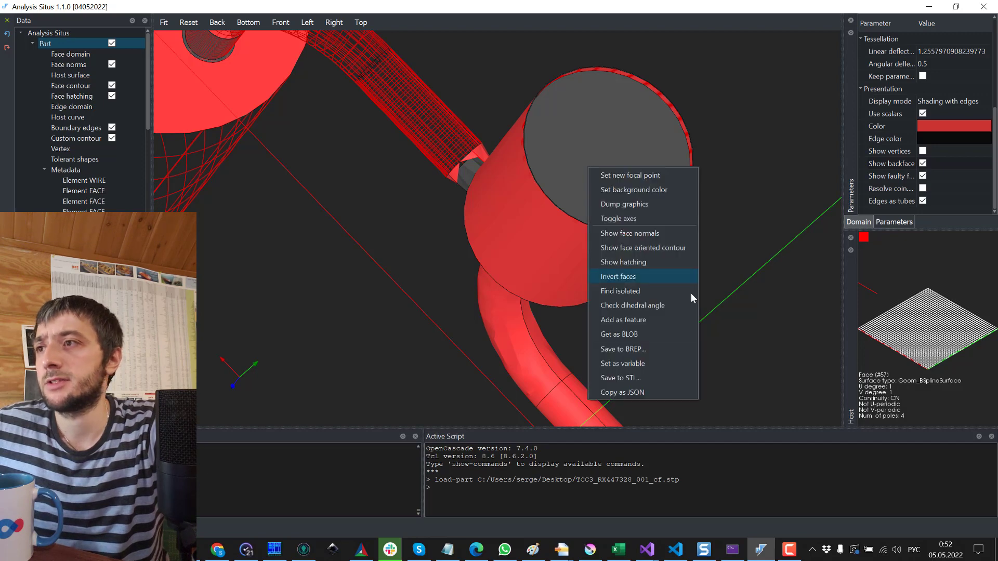
{"action": "left_click", "coordinate": [647, 277]}
{"action": "left_click_drag", "start_coordinate": [649, 274], "coordinate": [591, 250]}
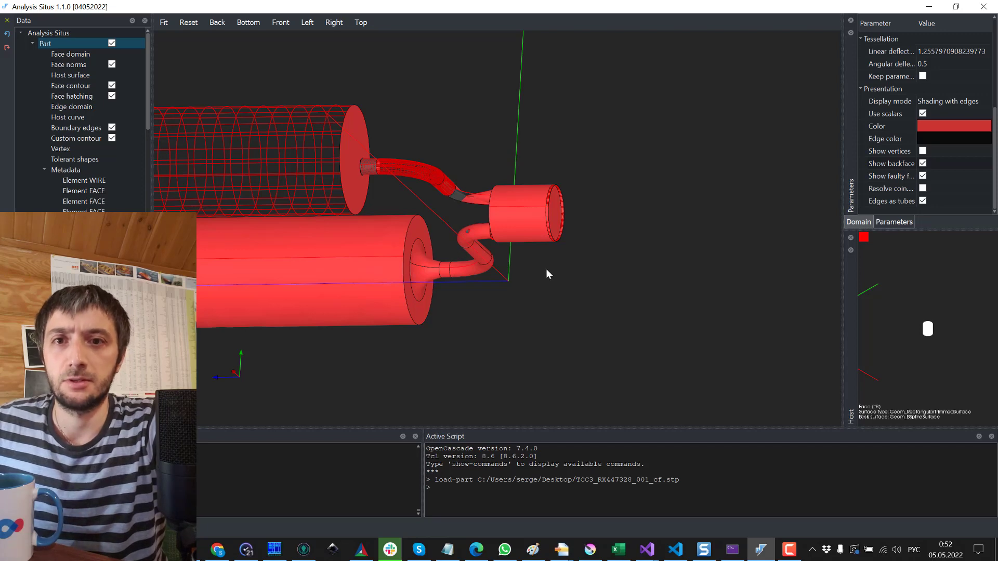
Snap the window to the left half and select the big tank plus its pipe neck and elbow faces.
{"action": "key", "text": "super+Left"}
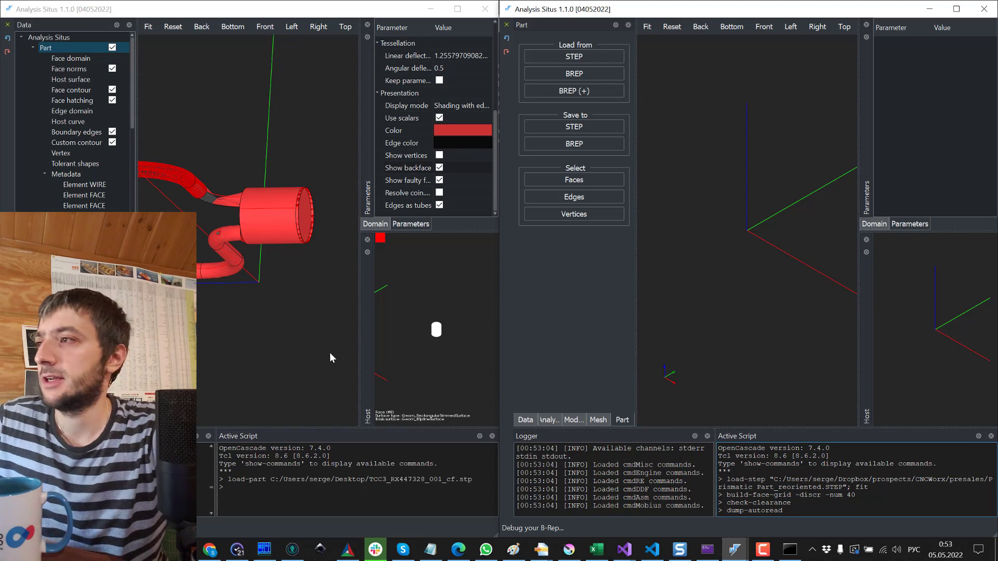
{"action": "scroll", "coordinate": [274, 285], "scroll_direction": "up", "scroll_amount": 3}
{"action": "left_click", "coordinate": [239, 270]}
{"action": "left_click", "coordinate": [275, 302]}
{"action": "left_click", "coordinate": [283, 277]}
{"action": "left_click", "coordinate": [309, 271]}
{"action": "left_click", "coordinate": [326, 273]}
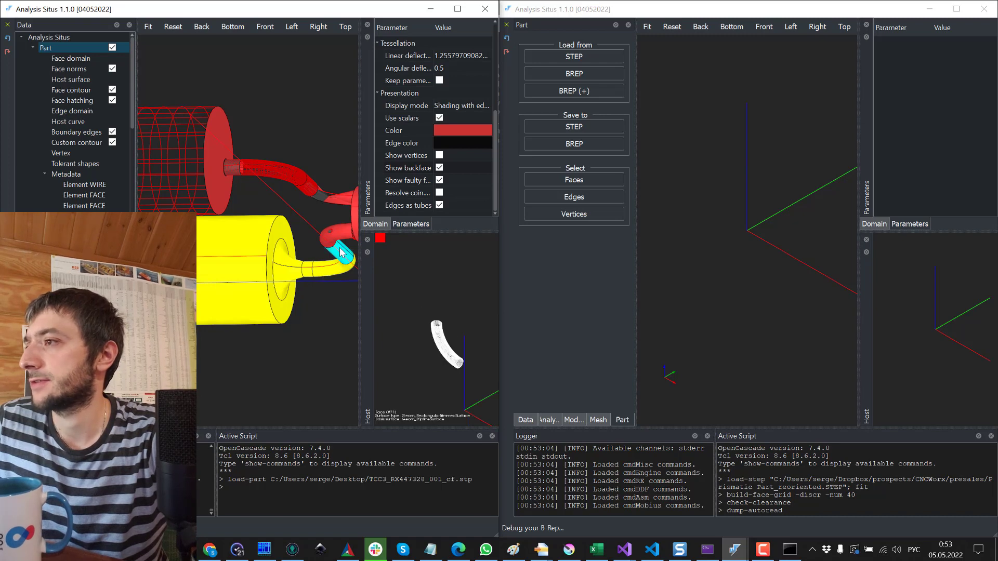
{"action": "left_click", "coordinate": [338, 245]}
{"action": "left_click", "coordinate": [333, 235]}
{"action": "left_click_drag", "start_coordinate": [304, 262], "coordinate": [276, 262]}
Save the selected tank-and-pipe faces as the BREP file set1.brep.
{"action": "right_click", "coordinate": [279, 262]}
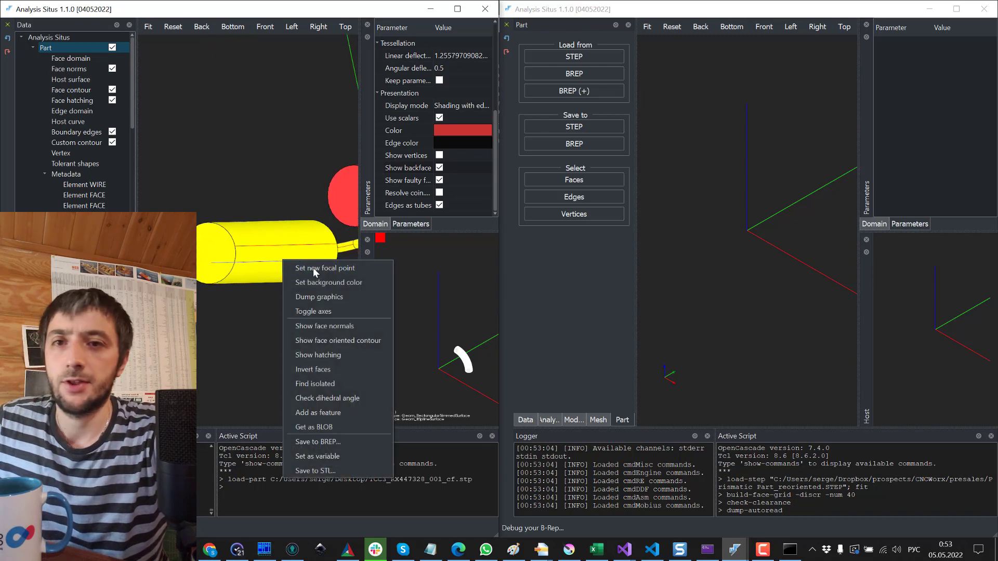
{"action": "left_click", "coordinate": [335, 442]}
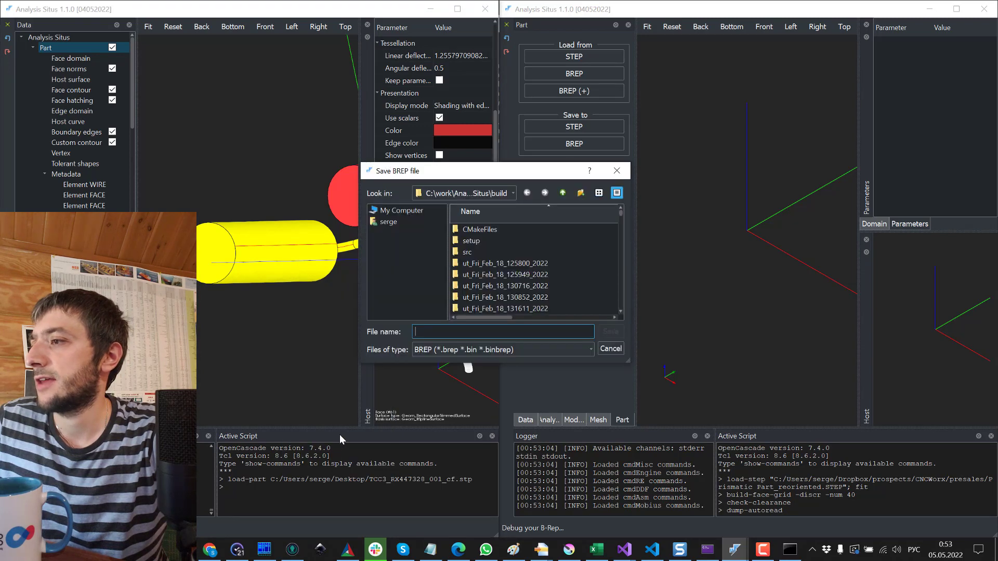
{"action": "left_click", "coordinate": [401, 213]}
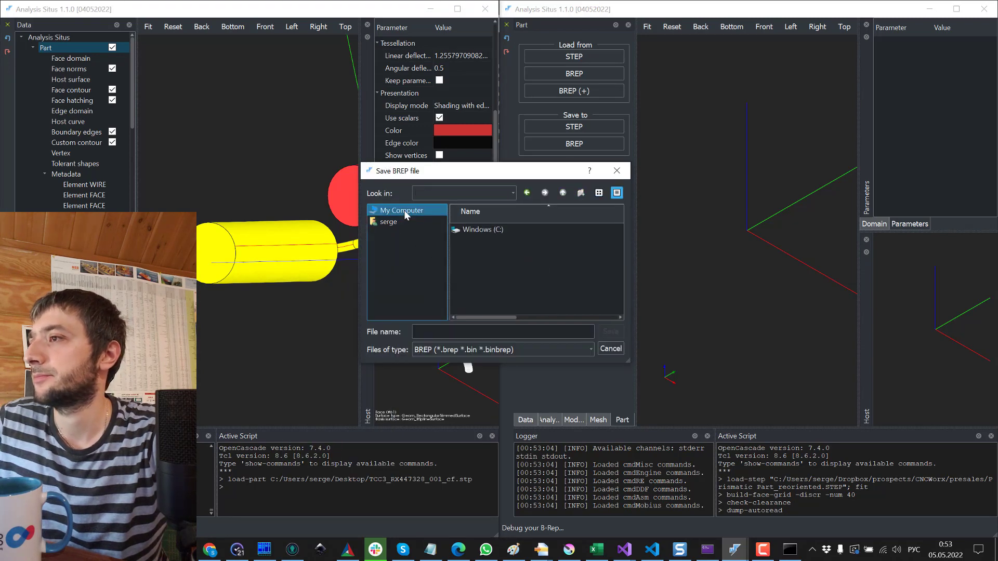
{"action": "left_click", "coordinate": [484, 232]}
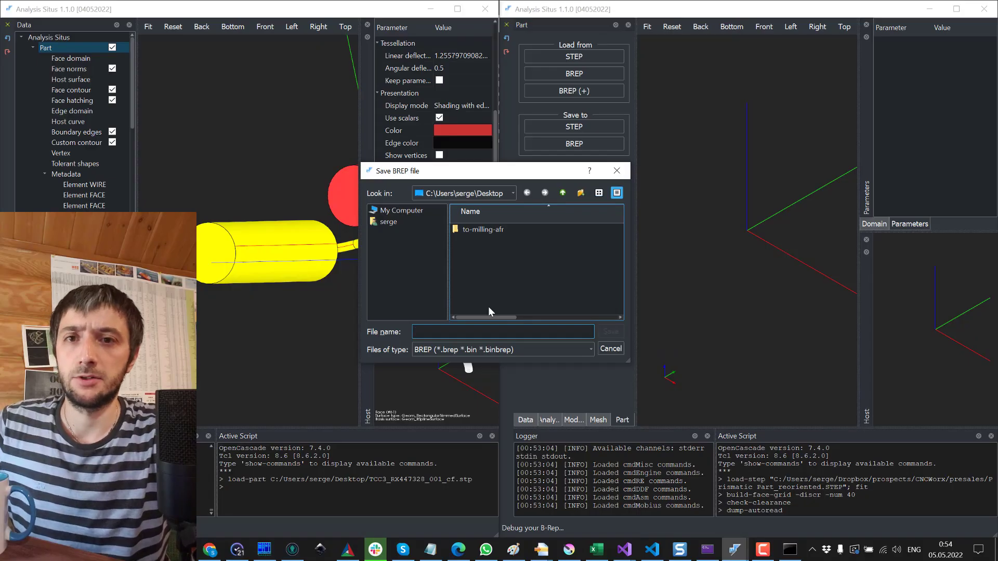
{"action": "type", "text": "se"}
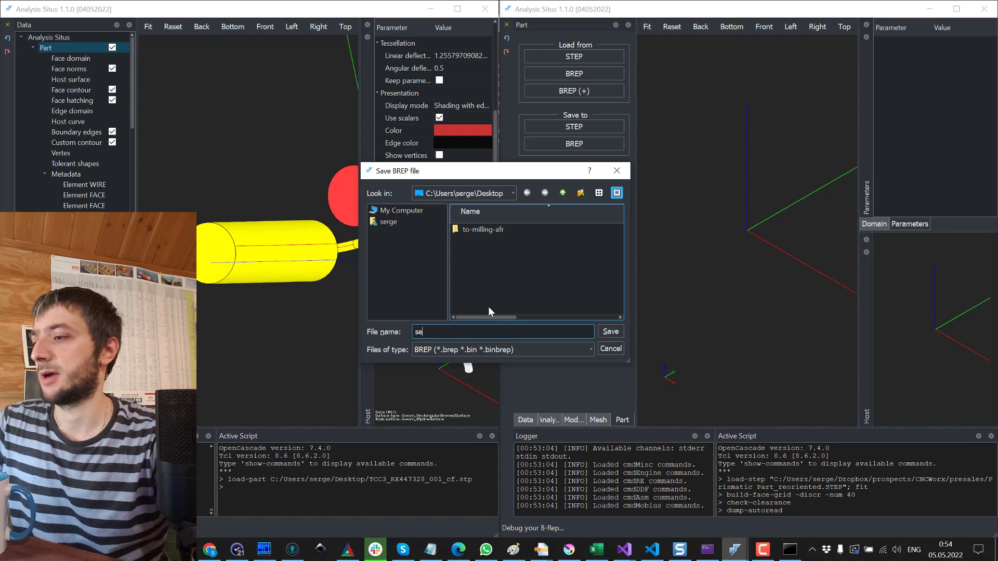
{"action": "type", "text": "t"}
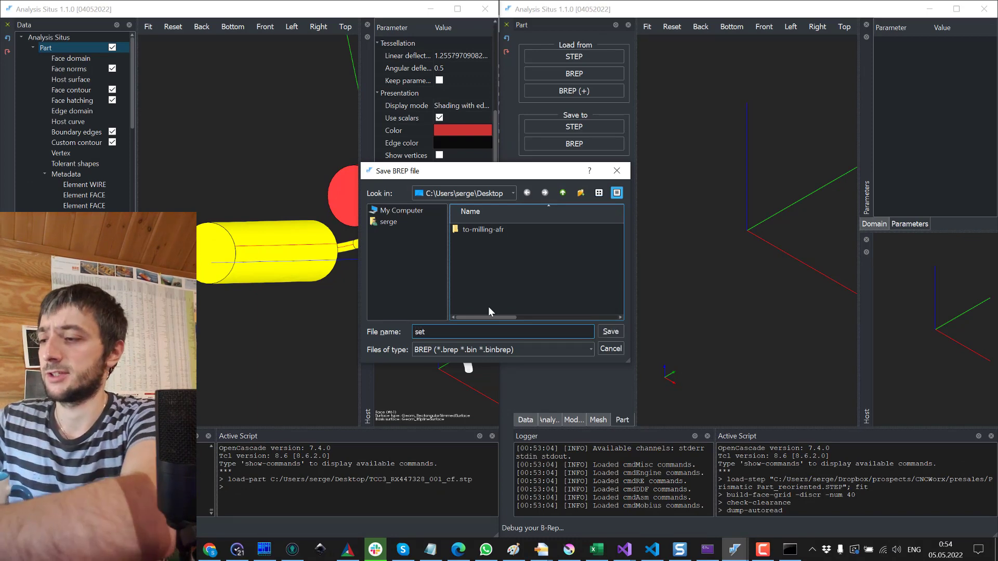
{"action": "type", "text": "1"}
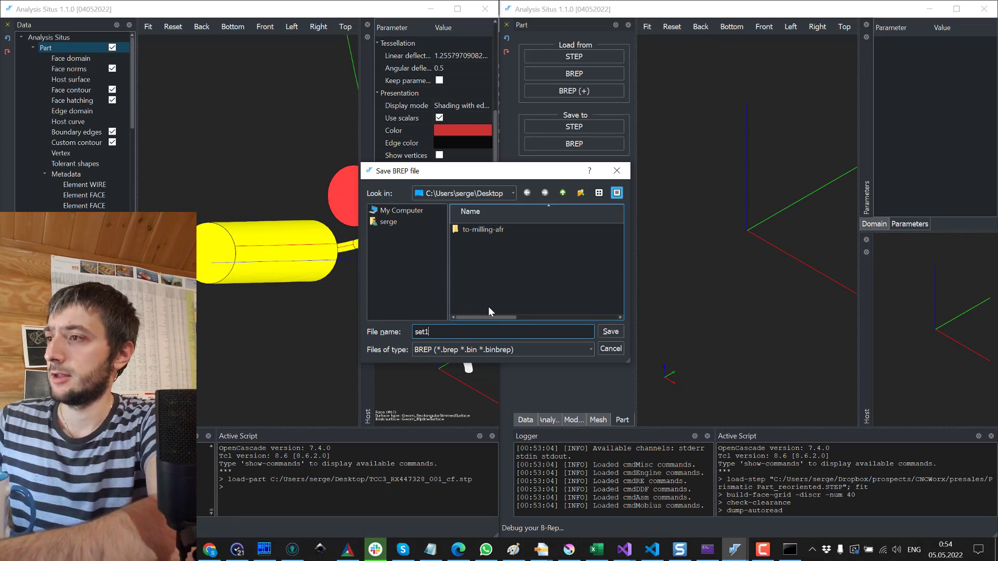
{"action": "type", "text": ".brep"}
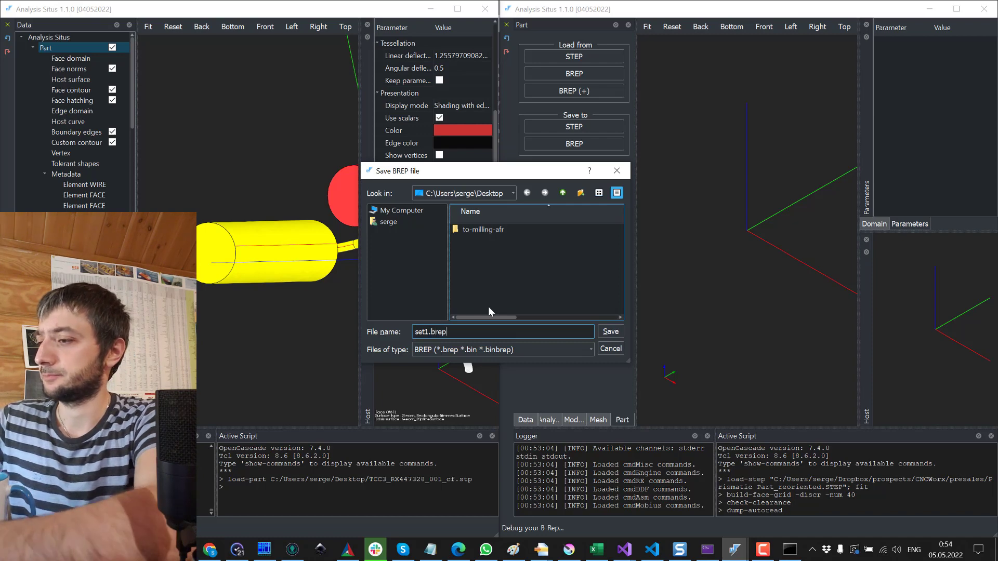
{"action": "key", "text": "Return"}
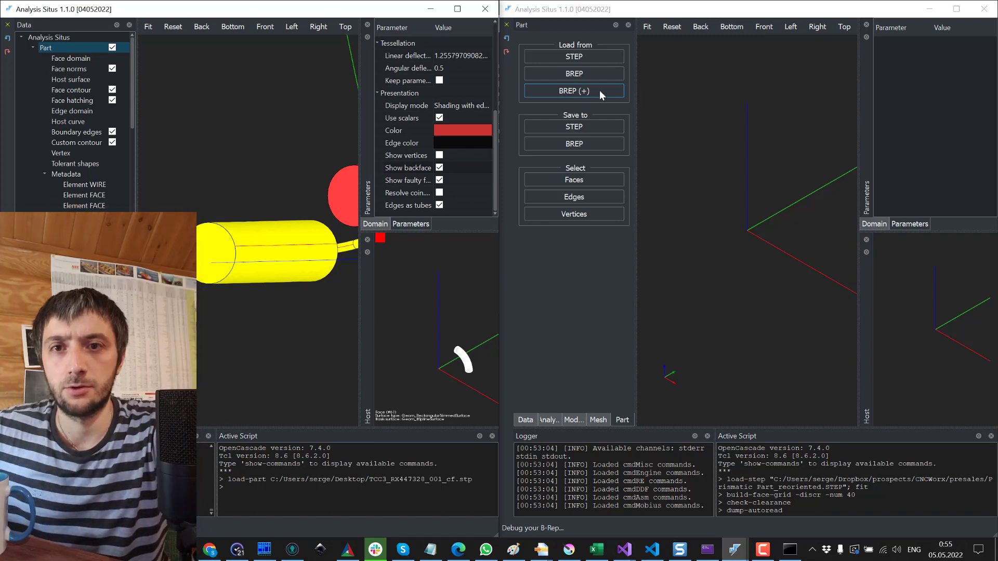
Load set1.brep from the home folder into the second session.
{"action": "left_click", "coordinate": [603, 90]}
{"action": "left_click", "coordinate": [429, 221]}
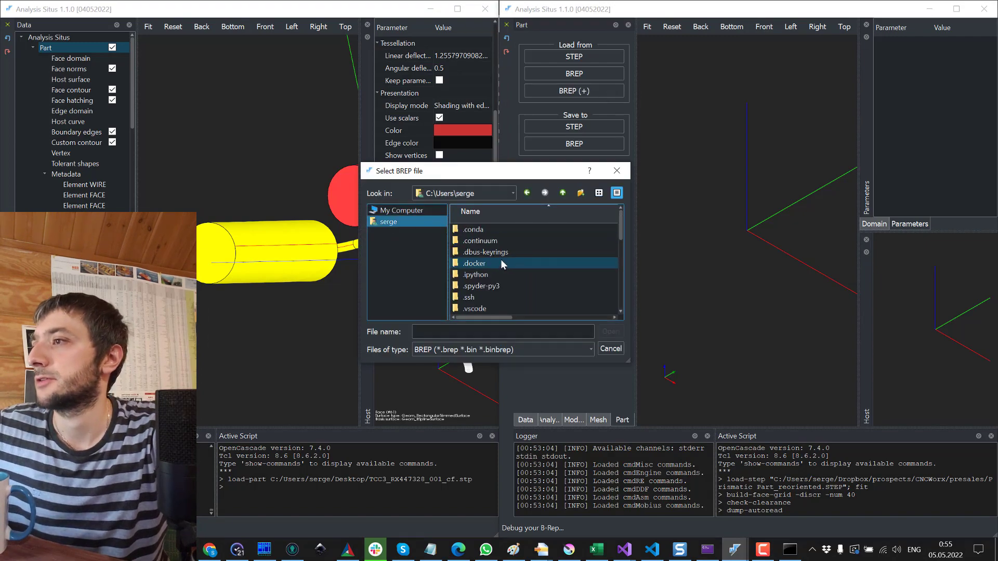
{"action": "scroll", "coordinate": [501, 263], "scroll_direction": "down", "scroll_amount": 3}
{"action": "scroll", "coordinate": [499, 267], "scroll_direction": "down", "scroll_amount": 2}
{"action": "double_click", "coordinate": [498, 269]}
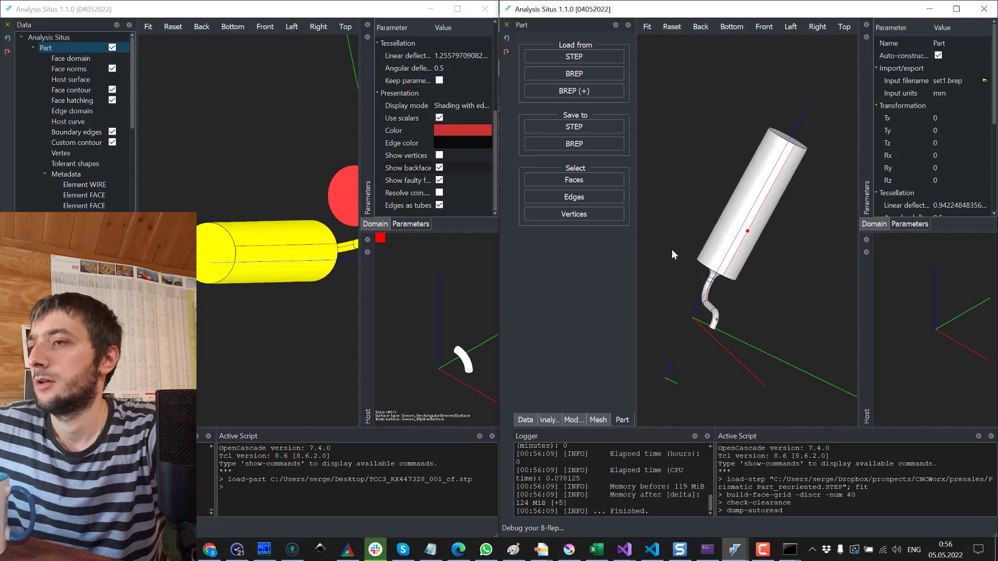
{"action": "left_click_drag", "start_coordinate": [677, 296], "coordinate": [673, 287]}
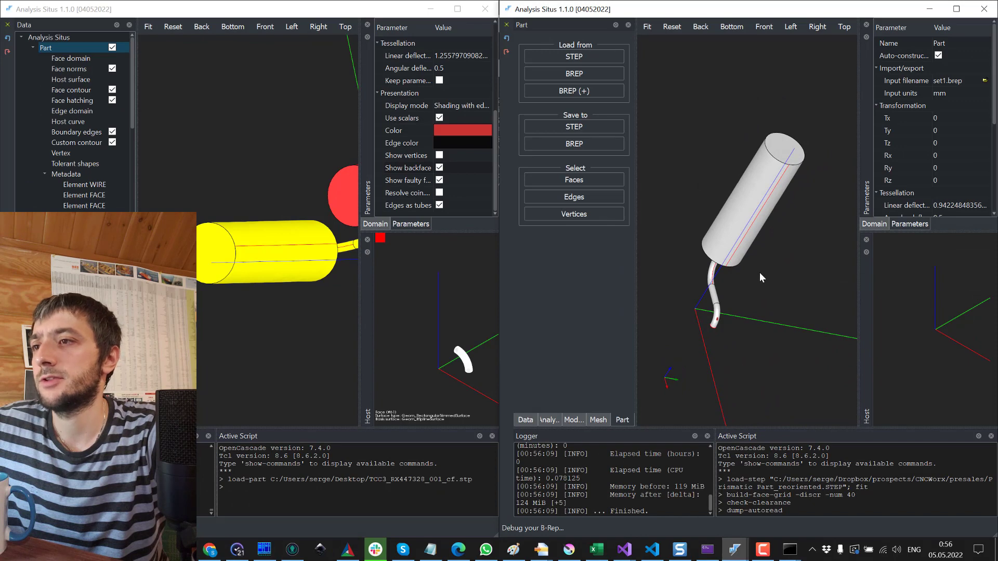
Hide the viewer axes and select the cylinder's side face, a U-periodic B-spline.
{"action": "right_click", "coordinate": [794, 303]}
{"action": "left_click", "coordinate": [817, 352]}
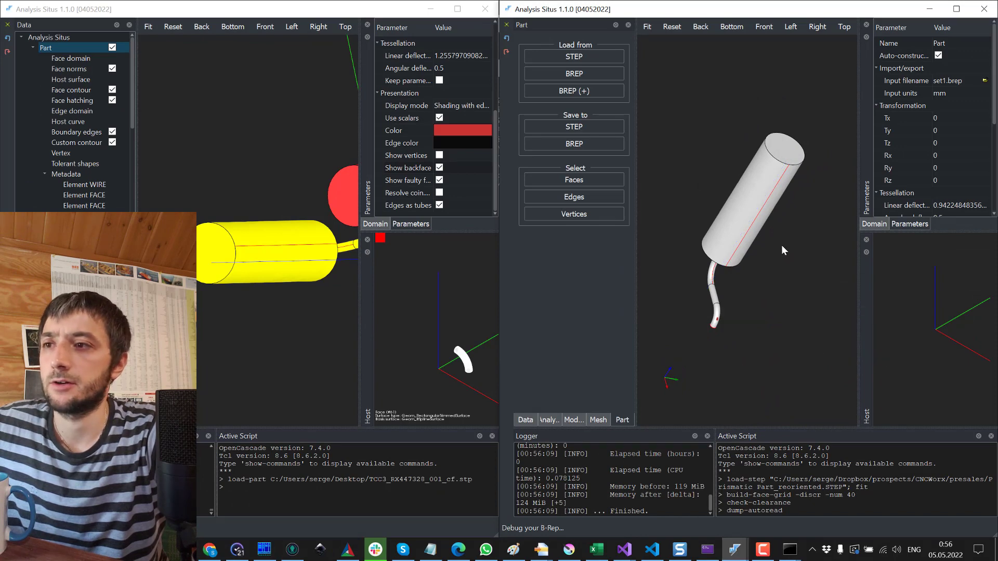
{"action": "scroll", "coordinate": [737, 310], "scroll_direction": "up", "scroll_amount": 1}
{"action": "scroll", "coordinate": [761, 285], "scroll_direction": "up", "scroll_amount": 3}
{"action": "left_click_drag", "start_coordinate": [803, 268], "coordinate": [721, 219]}
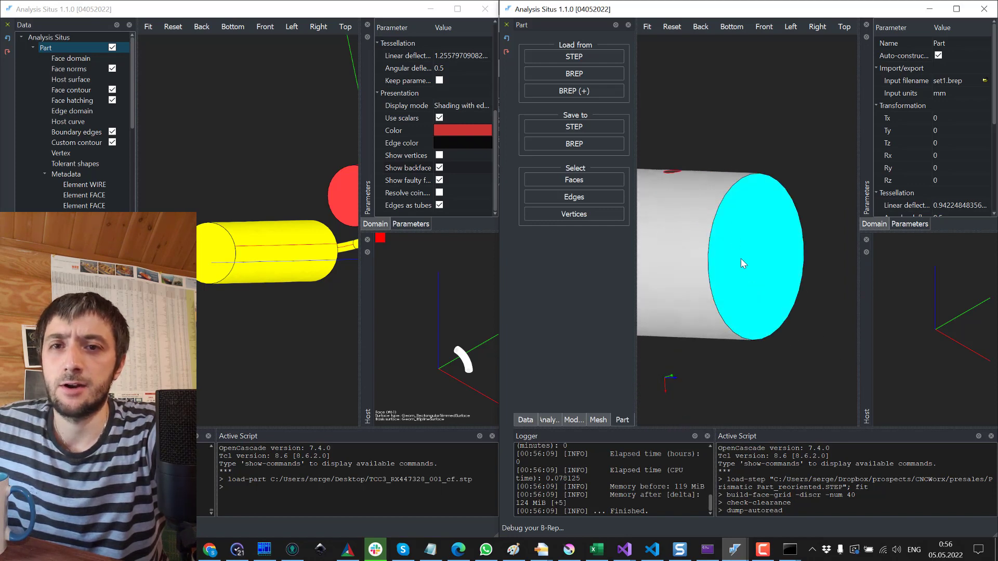
{"action": "mouse_move", "coordinate": [742, 263]}
{"action": "left_mouse_down"}
{"action": "mouse_move", "coordinate": [708, 213]}
{"action": "mouse_move", "coordinate": [735, 226]}
{"action": "mouse_move", "coordinate": [747, 274]}
{"action": "left_mouse_up"}
{"action": "left_click_drag", "start_coordinate": [731, 220], "coordinate": [806, 36]}
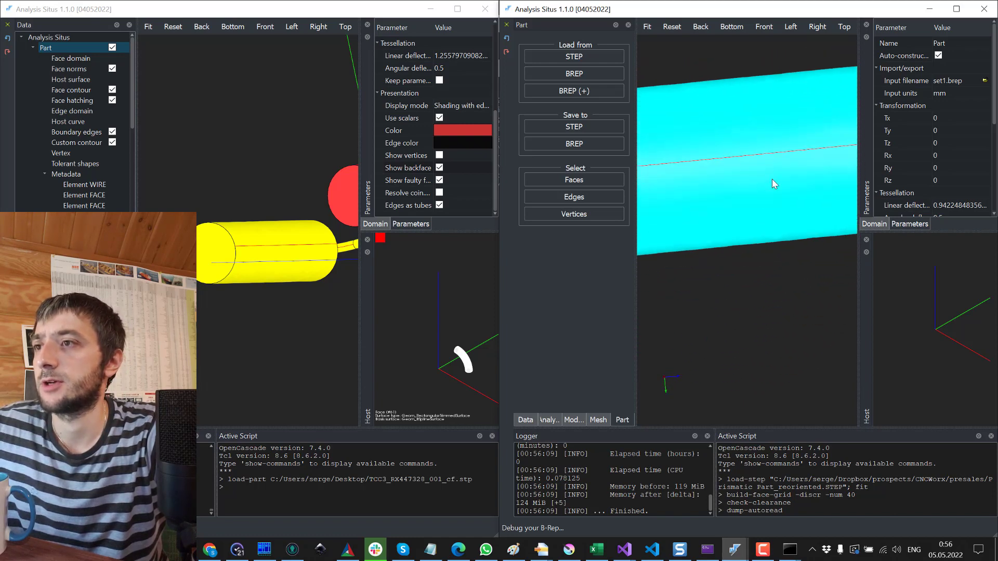
{"action": "left_click", "coordinate": [771, 151]}
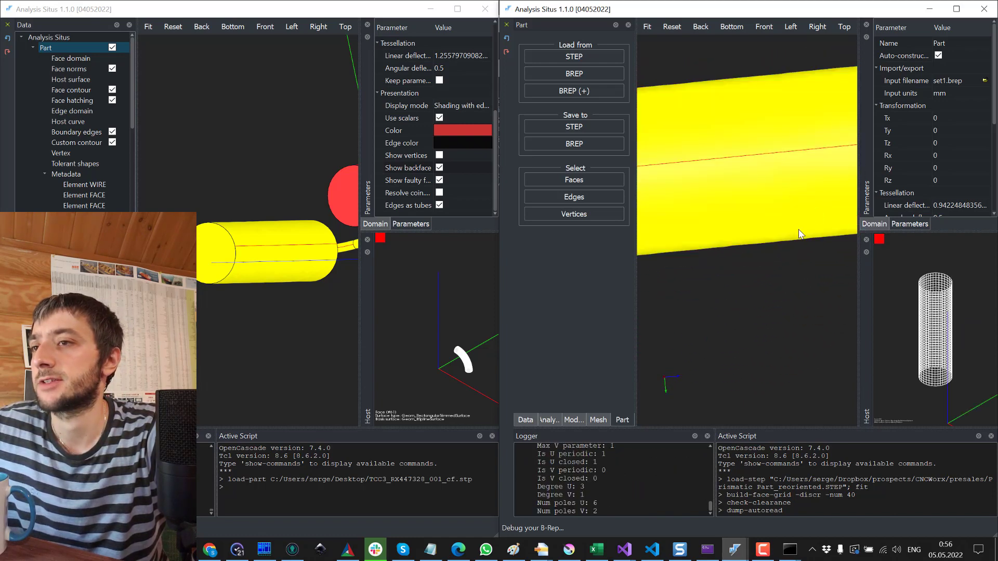
Select the curved pipe face and widen its info box in the Host view.
{"action": "left_click_drag", "start_coordinate": [796, 228], "coordinate": [835, 239]}
{"action": "left_click_drag", "start_coordinate": [780, 277], "coordinate": [715, 298]}
{"action": "left_click", "coordinate": [717, 305]}
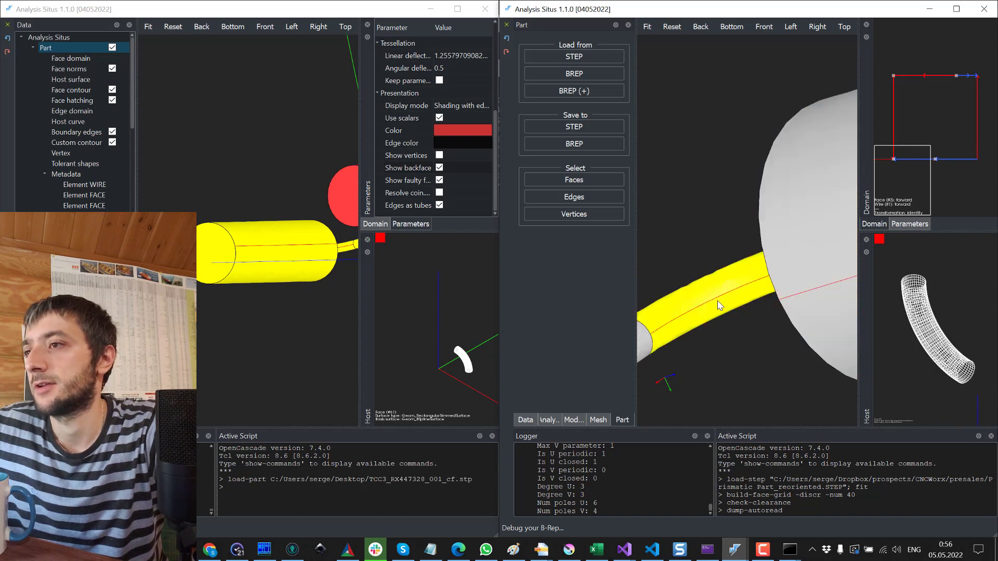
{"action": "left_click_drag", "start_coordinate": [929, 388], "coordinate": [990, 392]}
Inspect the pipe face's B-spline host surface, then view the tank's end and pipe.
{"action": "left_click_drag", "start_coordinate": [967, 344], "coordinate": [824, 364]}
{"action": "scroll", "coordinate": [779, 358], "scroll_direction": "down", "scroll_amount": 2}
{"action": "left_click_drag", "start_coordinate": [760, 357], "coordinate": [791, 229]}
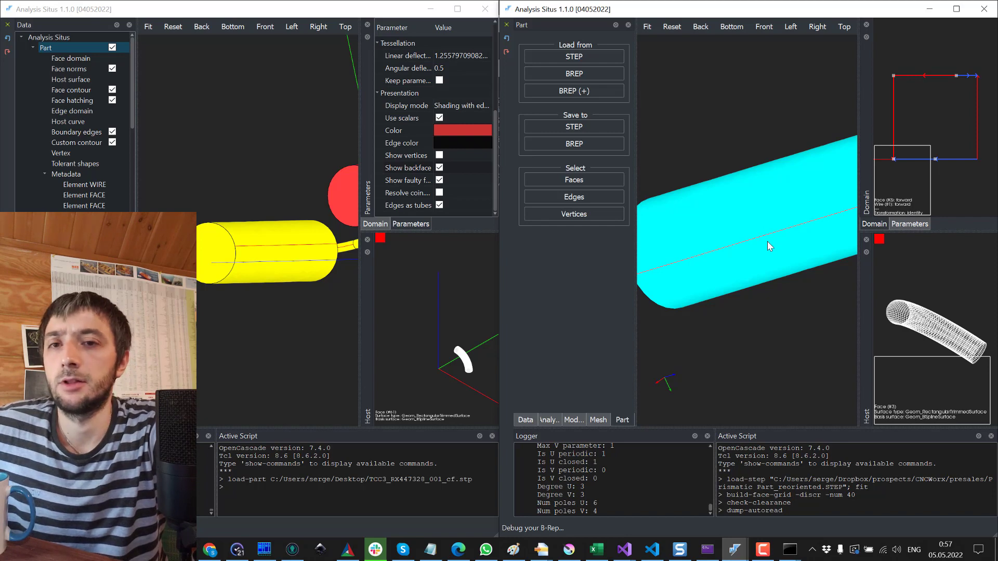
{"action": "scroll", "coordinate": [773, 243], "scroll_direction": "down", "scroll_amount": 3}
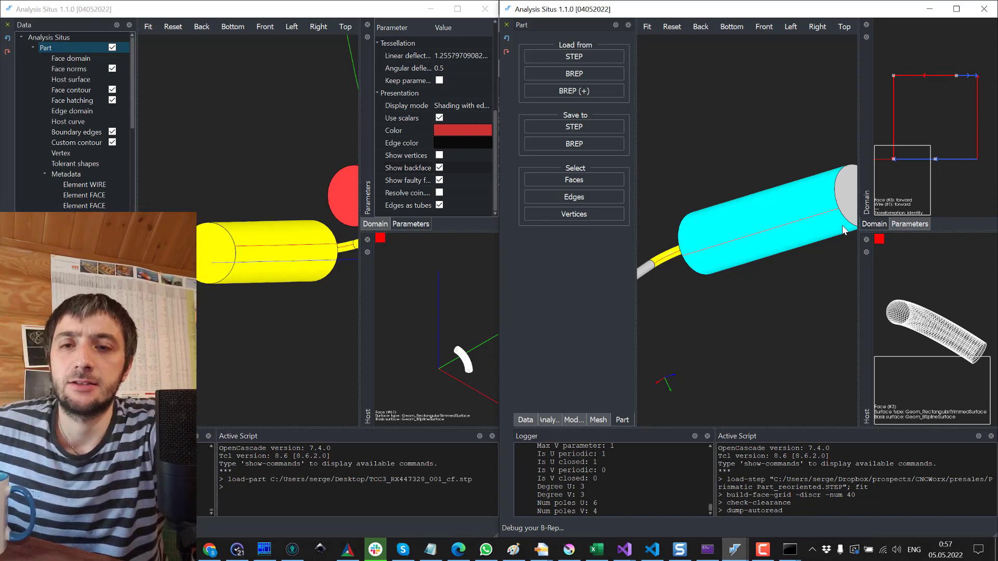
{"action": "scroll", "coordinate": [825, 235], "scroll_direction": "up", "scroll_amount": 5}
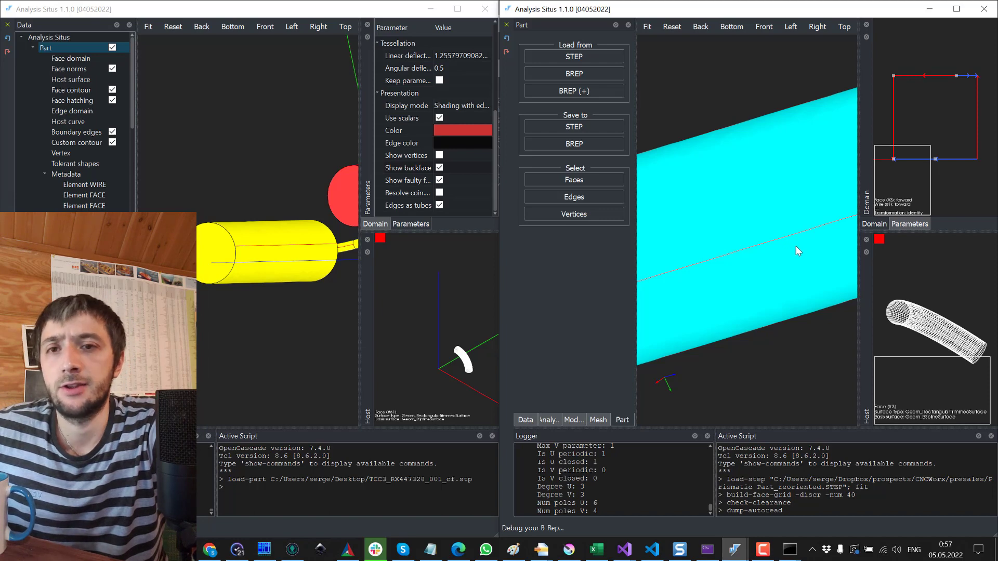
{"action": "scroll", "coordinate": [784, 247], "scroll_direction": "down", "scroll_amount": 1}
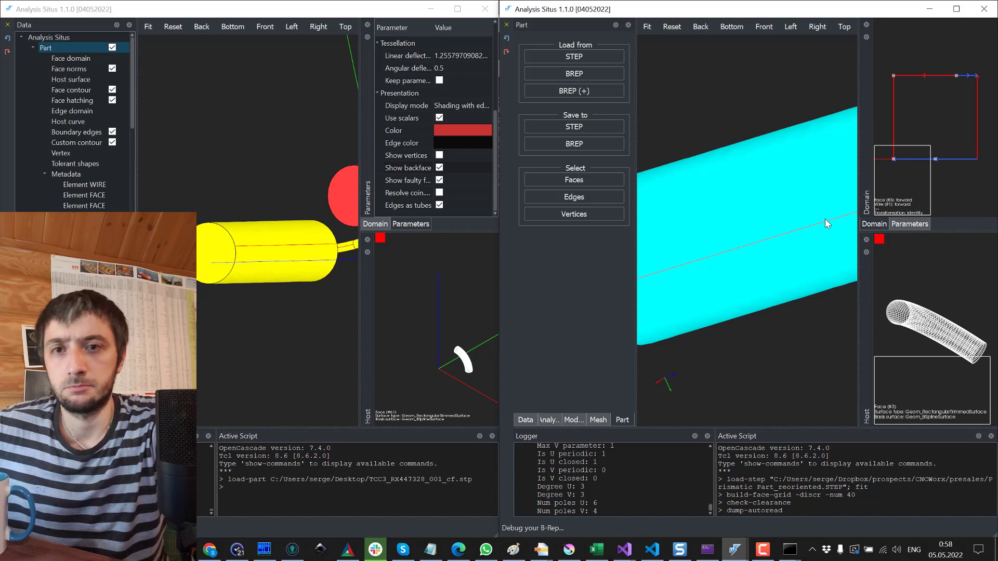
{"action": "scroll", "coordinate": [818, 223], "scroll_direction": "down", "scroll_amount": 3}
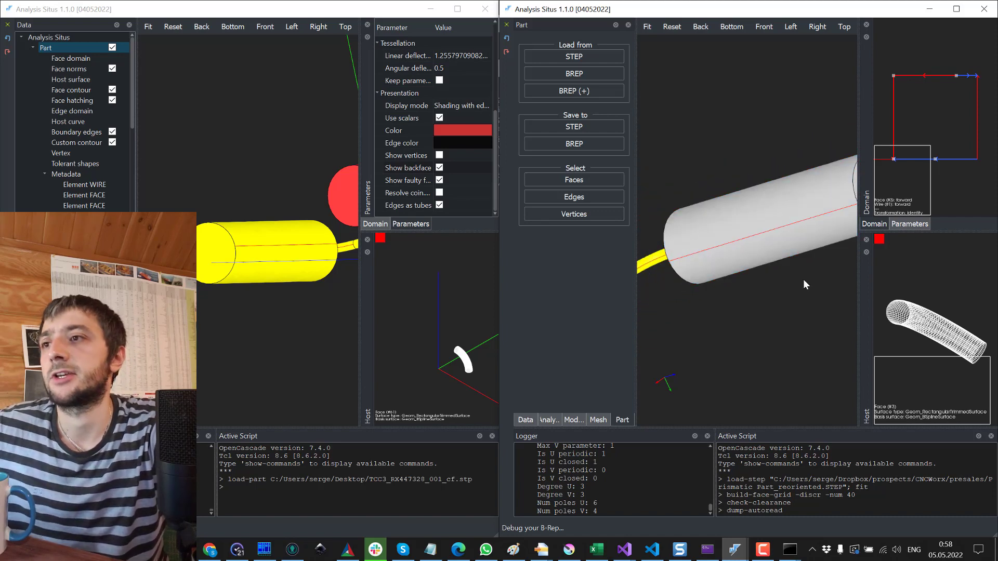
{"action": "left_click_drag", "start_coordinate": [750, 308], "coordinate": [691, 337]}
Sew set1.brep's faces with the Modeling tab's Sew tool at tolerance 0.00001.
{"action": "left_click", "coordinate": [579, 419]}
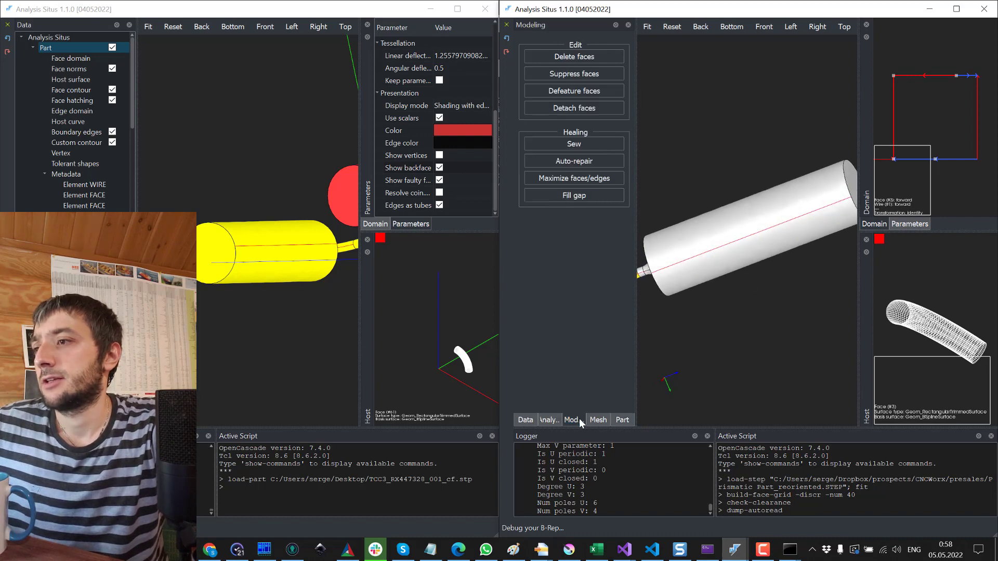
{"action": "left_click", "coordinate": [569, 145]}
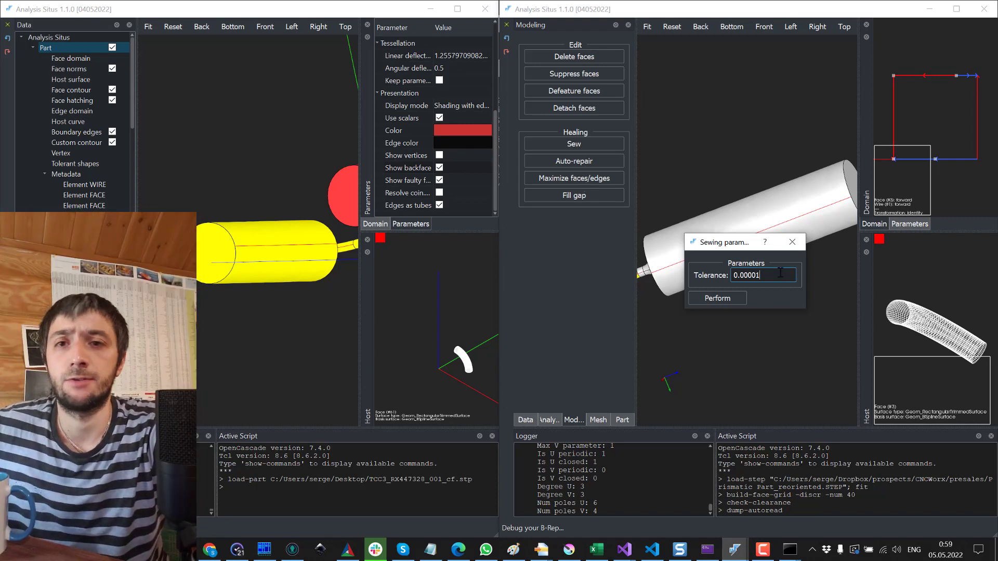
{"action": "left_click_drag", "start_coordinate": [730, 244], "coordinate": [735, 303]}
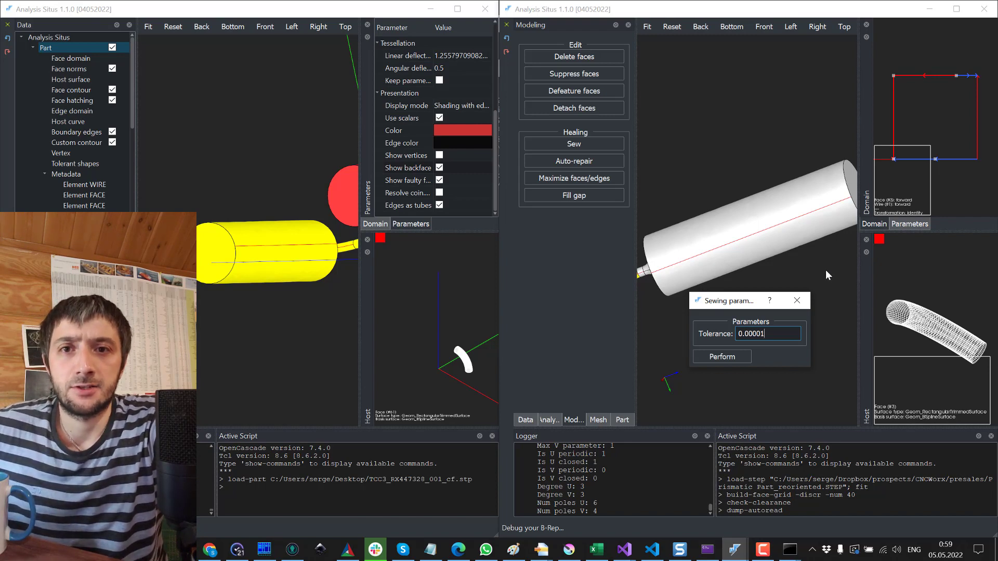
{"action": "left_click", "coordinate": [732, 355]}
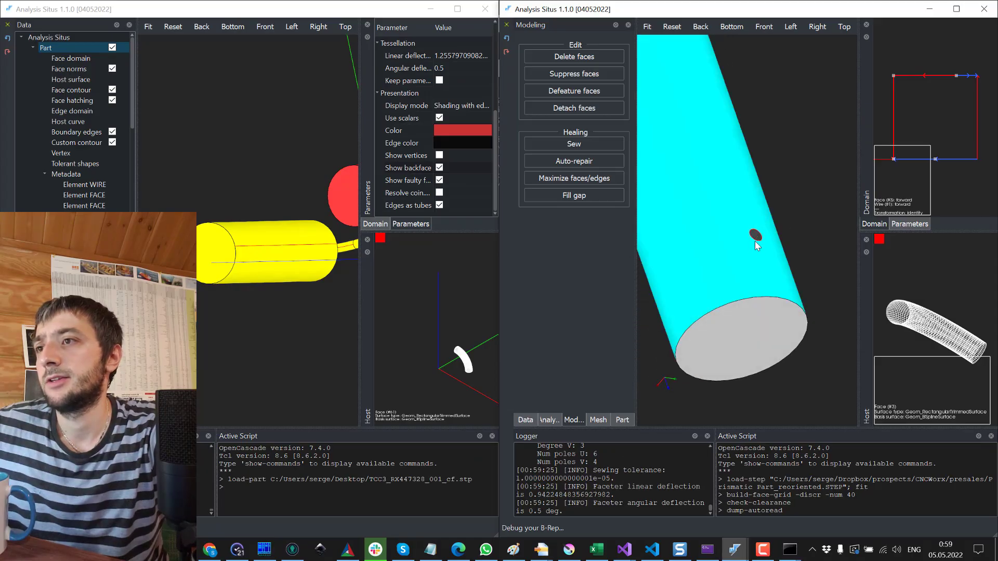
Select the sewn pipe-end and straight pipe faces, then view the whole S-shaped pipe.
{"action": "scroll", "coordinate": [754, 242], "scroll_direction": "down", "scroll_amount": 3}
{"action": "left_click_drag", "start_coordinate": [754, 241], "coordinate": [806, 333]}
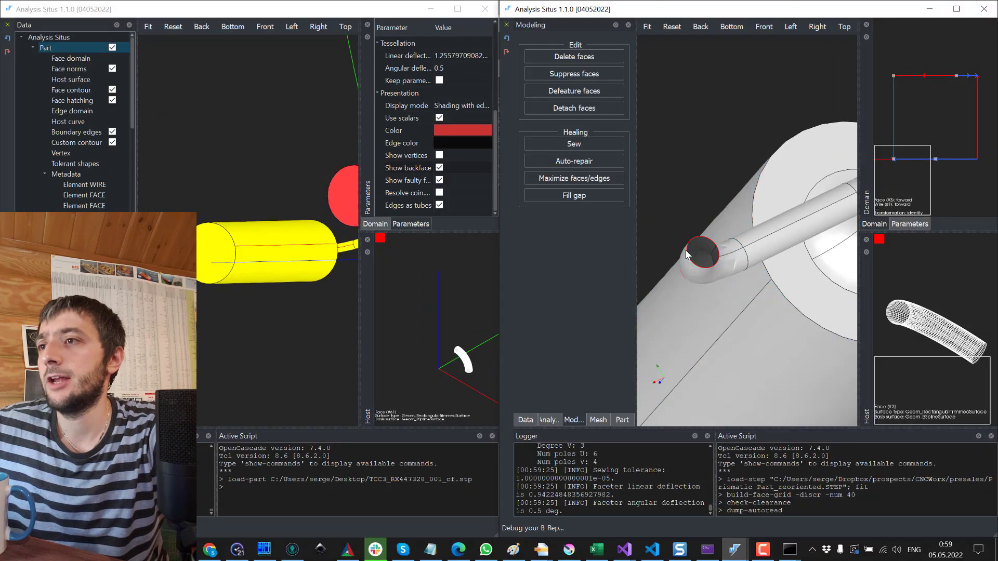
{"action": "left_click", "coordinate": [712, 272]}
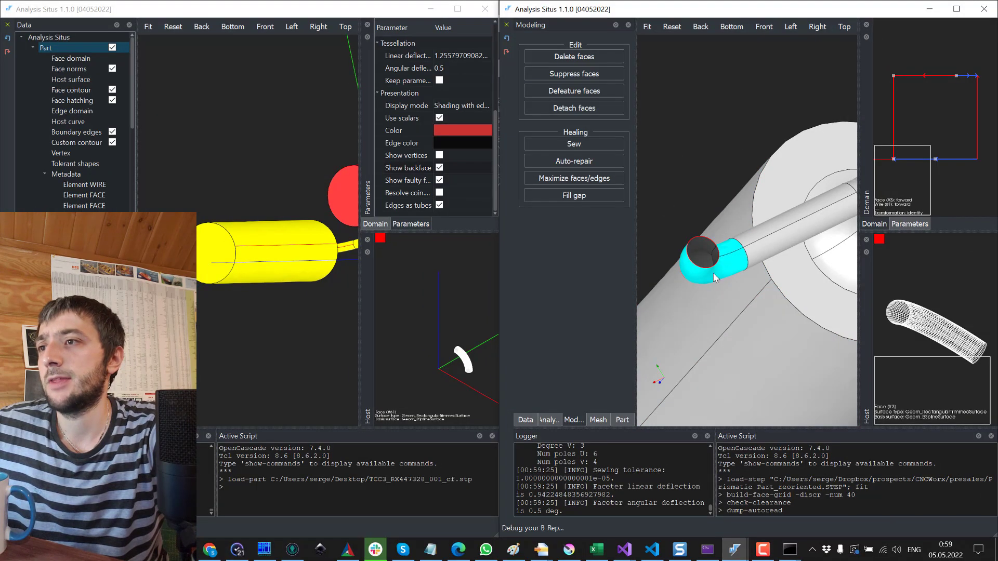
{"action": "left_click", "coordinate": [755, 271]}
{"action": "scroll", "coordinate": [753, 275], "scroll_direction": "up", "scroll_amount": 2}
{"action": "left_click_drag", "start_coordinate": [781, 268], "coordinate": [700, 261]}
Zoom the first session's view onto the small red cylinder.
{"action": "left_click_drag", "start_coordinate": [251, 301], "coordinate": [333, 338]}
{"action": "left_click_drag", "start_coordinate": [743, 329], "coordinate": [846, 297]}
{"action": "left_click", "coordinate": [266, 316]}
{"action": "scroll", "coordinate": [251, 319], "scroll_direction": "up", "scroll_amount": 3}
{"action": "scroll", "coordinate": [251, 318], "scroll_direction": "up", "scroll_amount": 5}
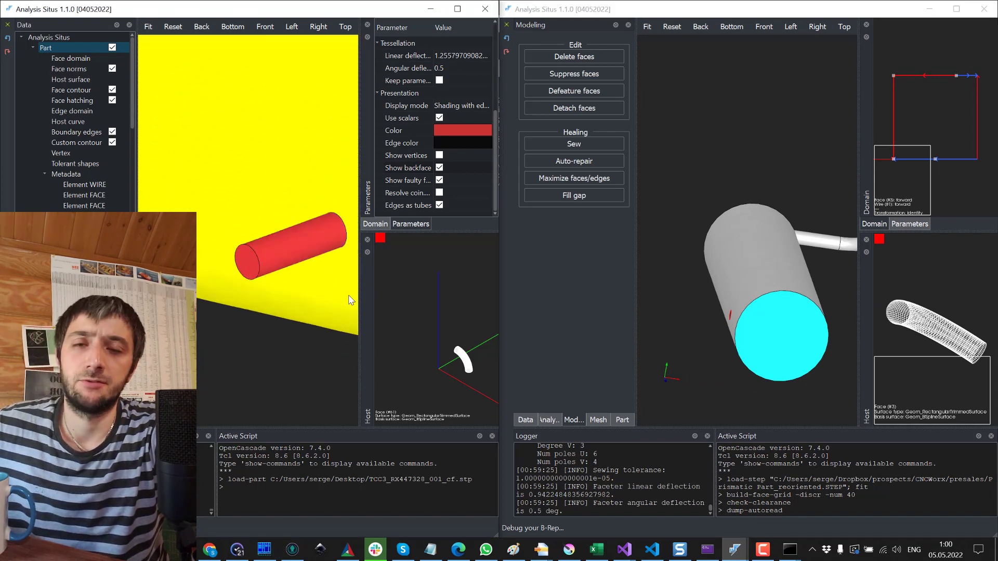
Select the small cylinder's side and cap faces and begin saving them as BREP, editing the set1.brep name.
{"action": "left_click", "coordinate": [262, 269]}
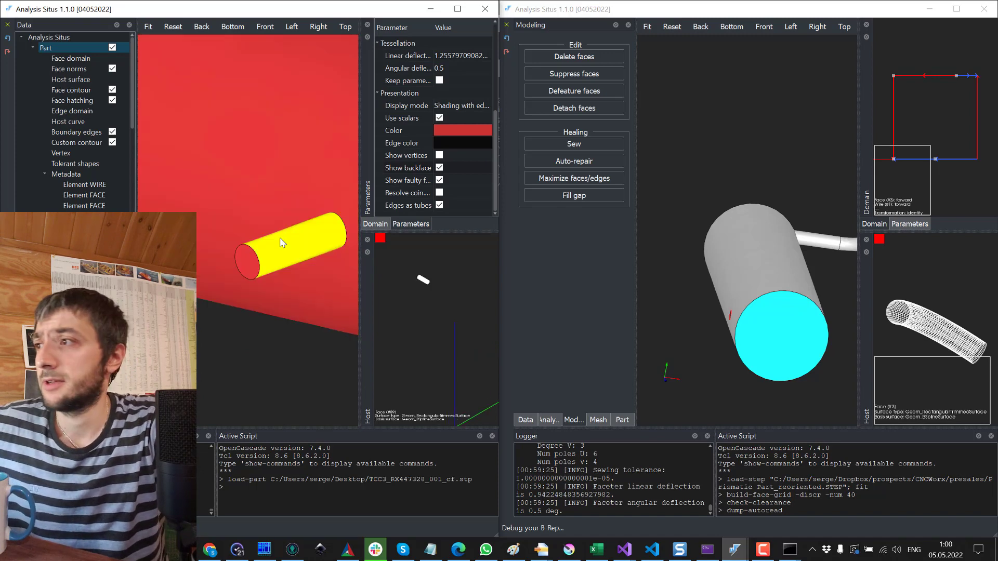
{"action": "left_click", "coordinate": [254, 266], "text": "shift"}
{"action": "right_click", "coordinate": [264, 256]}
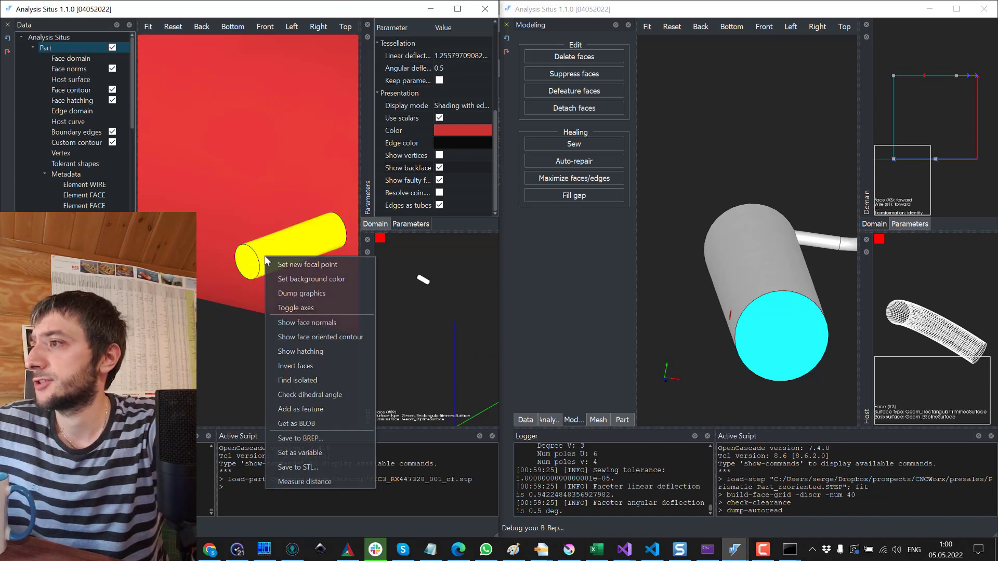
{"action": "left_click", "coordinate": [342, 438]}
{"action": "left_click", "coordinate": [483, 240]}
{"action": "left_click", "coordinate": [428, 333]}
{"action": "key", "text": "BackSpace"}
Save the faces as set2.brep, then append set2.brep to the second session's model.
{"action": "type", "text": "2"}
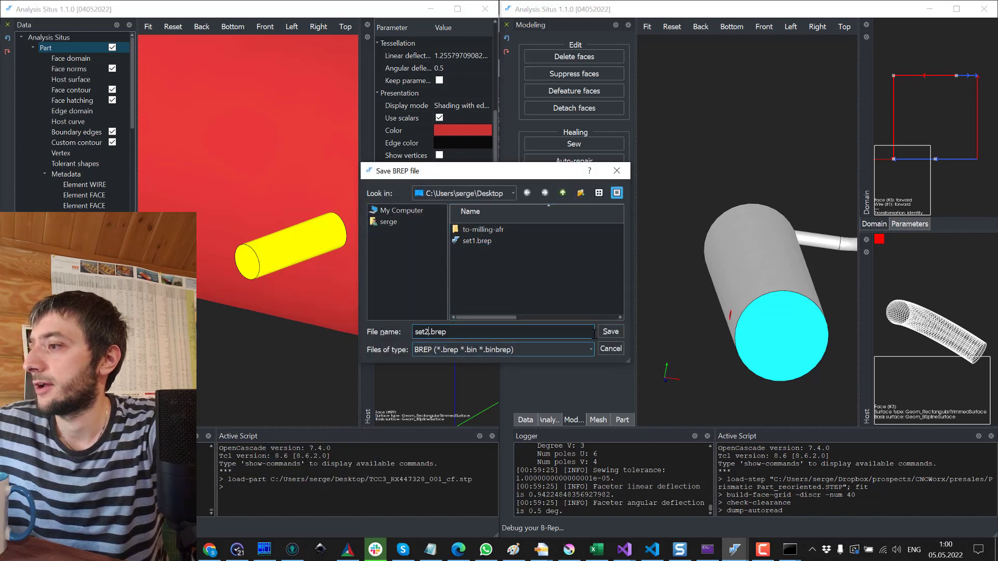
{"action": "left_click", "coordinate": [606, 332]}
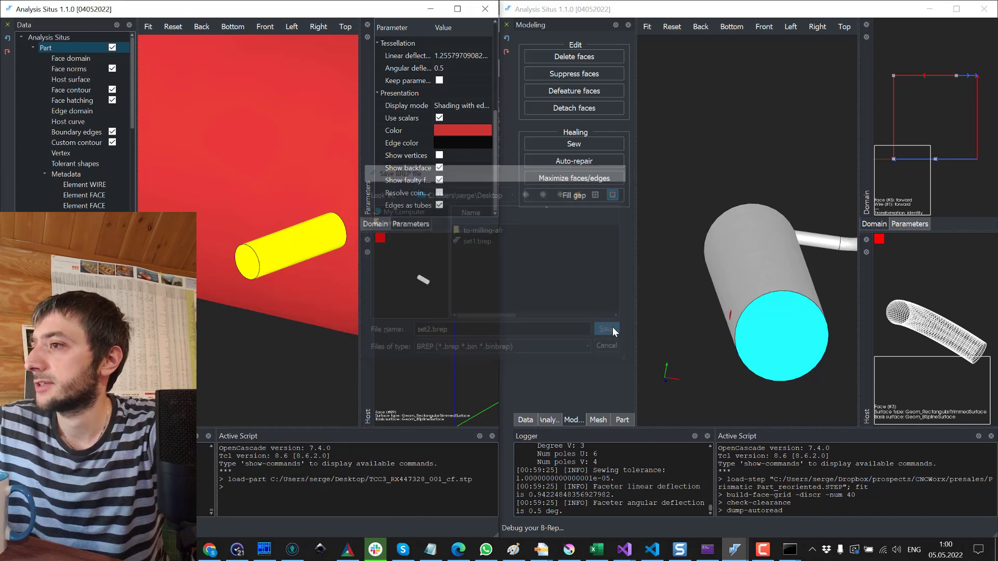
{"action": "left_click", "coordinate": [623, 420]}
{"action": "left_click", "coordinate": [572, 93]}
{"action": "left_click", "coordinate": [489, 252]}
{"action": "double_click", "coordinate": [489, 252]}
{"action": "left_click_drag", "start_coordinate": [672, 348], "coordinate": [669, 219]}
{"action": "scroll", "coordinate": [670, 219], "scroll_direction": "up", "scroll_amount": 6}
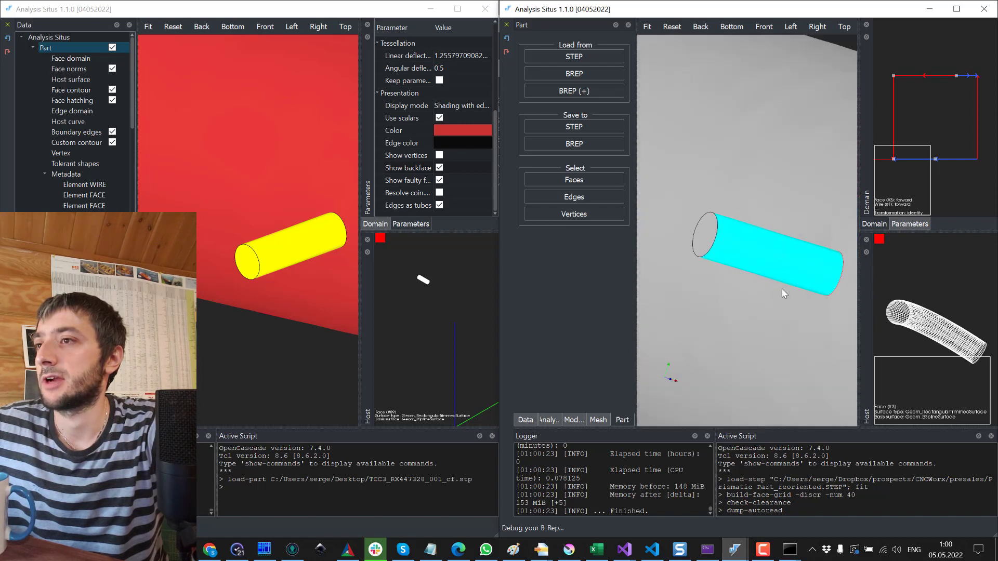
{"action": "scroll", "coordinate": [790, 286], "scroll_direction": "up", "scroll_amount": 3}
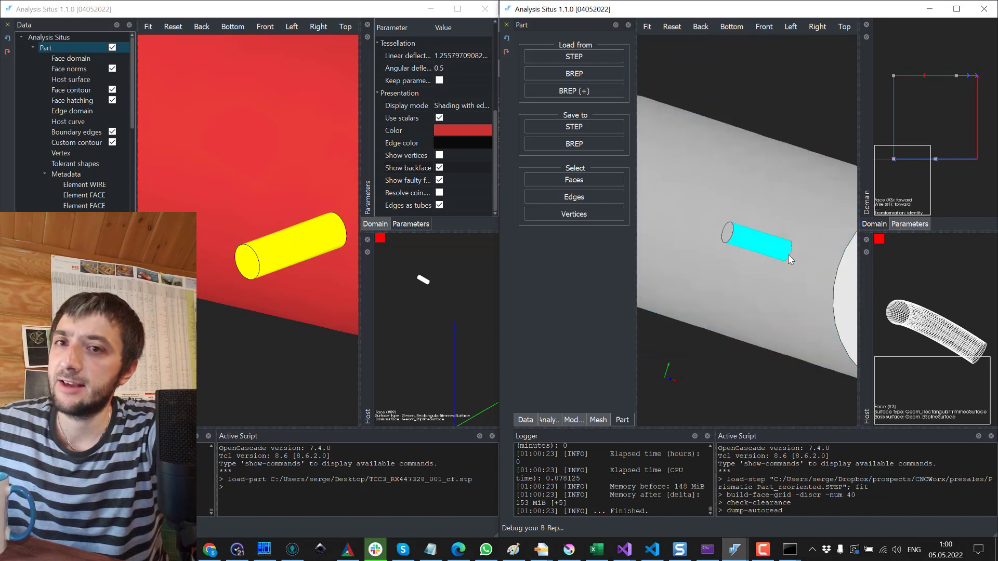
{"action": "scroll", "coordinate": [801, 259], "scroll_direction": "up", "scroll_amount": 2}
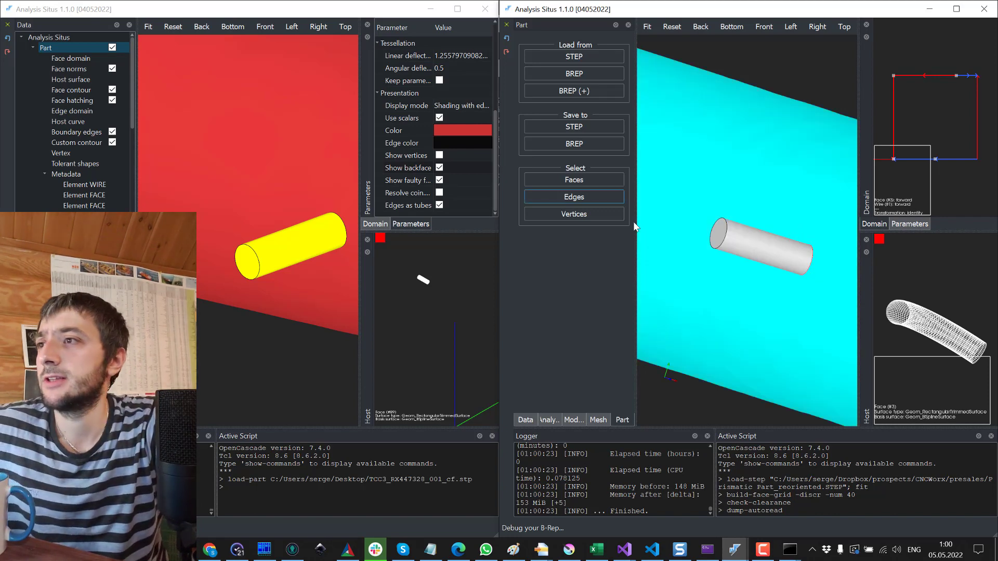
Run Sew on the tank and the appended set2.brep tube, confirming the sewing parameters.
{"action": "left_click", "coordinate": [572, 420]}
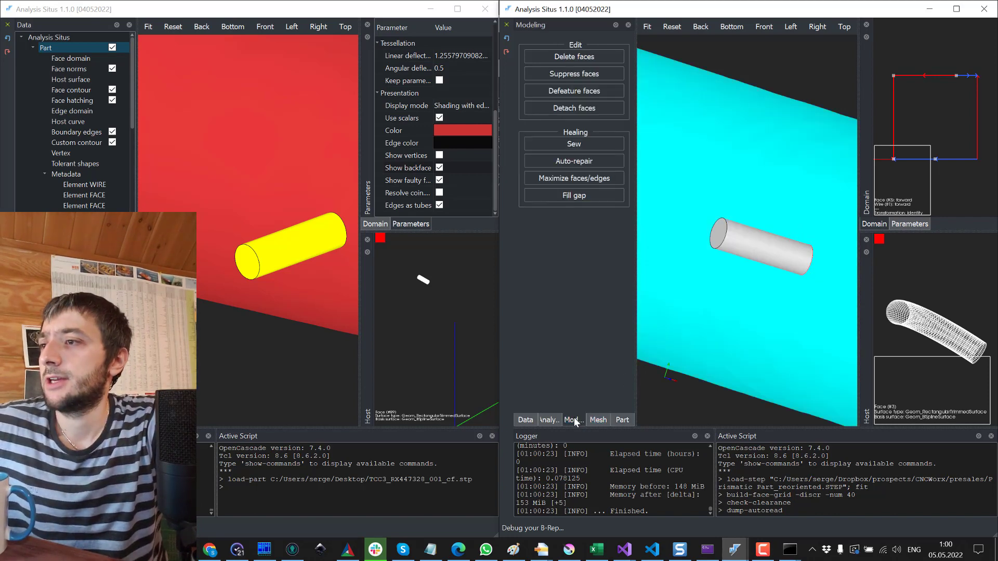
{"action": "left_click", "coordinate": [592, 143]}
{"action": "left_click", "coordinate": [735, 297]}
{"action": "scroll", "coordinate": [768, 264], "scroll_direction": "down", "scroll_amount": 4}
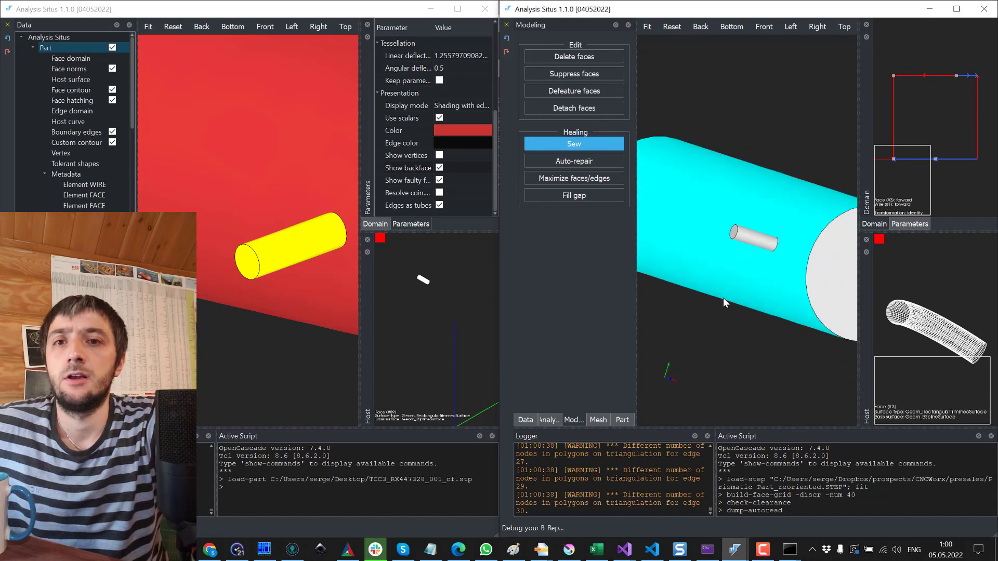
{"action": "left_click_drag", "start_coordinate": [727, 295], "coordinate": [723, 39]}
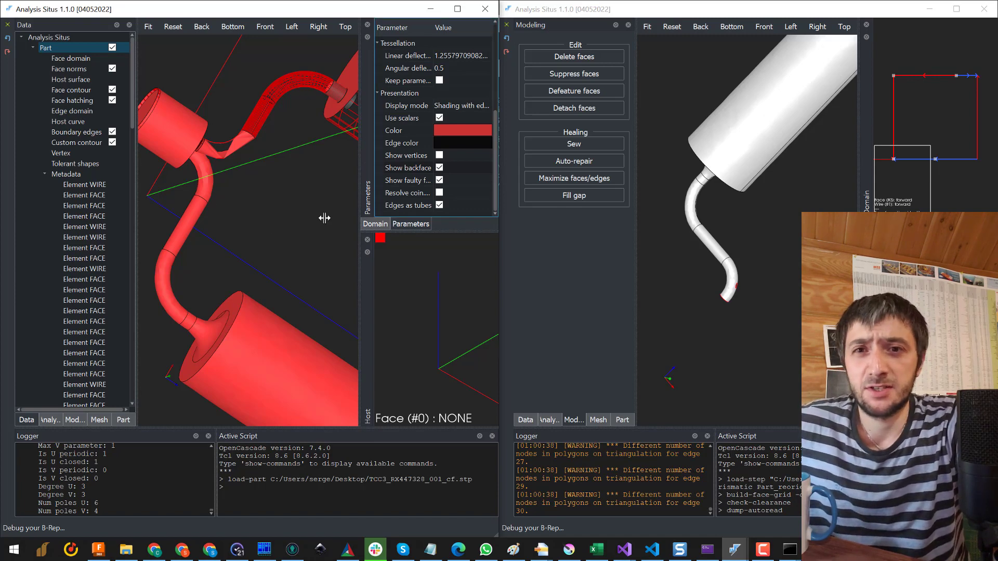
Select the pipe, straight pipe, flange, neck, curved pipe, flange ring and main cylinder faces.
{"action": "left_click", "coordinate": [201, 174]}
{"action": "left_click", "coordinate": [188, 225], "text": "shift"}
{"action": "left_click", "coordinate": [193, 327], "text": "shift"}
{"action": "left_click", "coordinate": [189, 321], "text": "shift"}
{"action": "left_click", "coordinate": [165, 275], "text": "shift"}
{"action": "left_click", "coordinate": [234, 317], "text": "shift"}
{"action": "left_click", "coordinate": [273, 349], "text": "shift"}
Add the two small red tube faces and the cylinder's end cap to the selection.
{"action": "middle_click_drag", "start_coordinate": [272, 349], "coordinate": [213, 161]}
{"action": "middle_click_drag", "start_coordinate": [271, 223], "coordinate": [266, 304]}
{"action": "left_click", "coordinate": [244, 307], "text": "shift"}
{"action": "left_click_drag", "start_coordinate": [245, 301], "coordinate": [258, 277]}
{"action": "left_click", "coordinate": [231, 354], "text": "shift"}
{"action": "left_click", "coordinate": [260, 277], "text": "shift"}
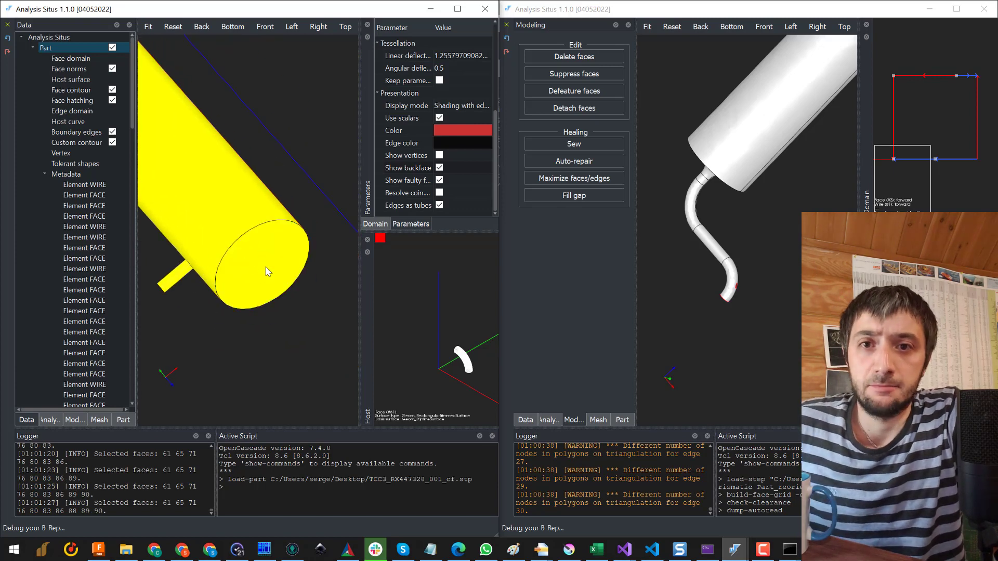
{"action": "left_click_drag", "start_coordinate": [267, 272], "coordinate": [244, 222]}
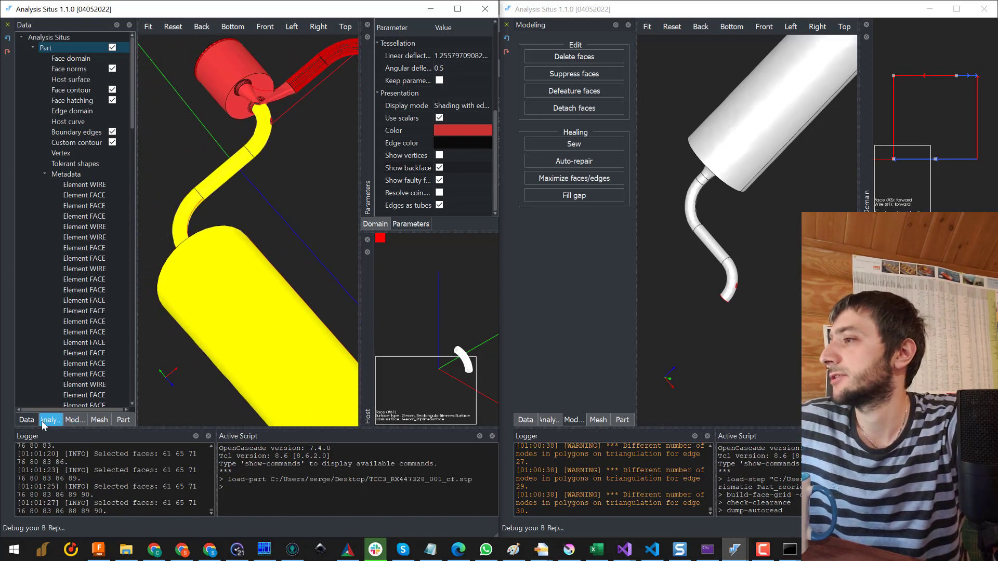
Delete all the selected faces using Delete faces on the Modeling tab.
{"action": "left_click", "coordinate": [73, 420]}
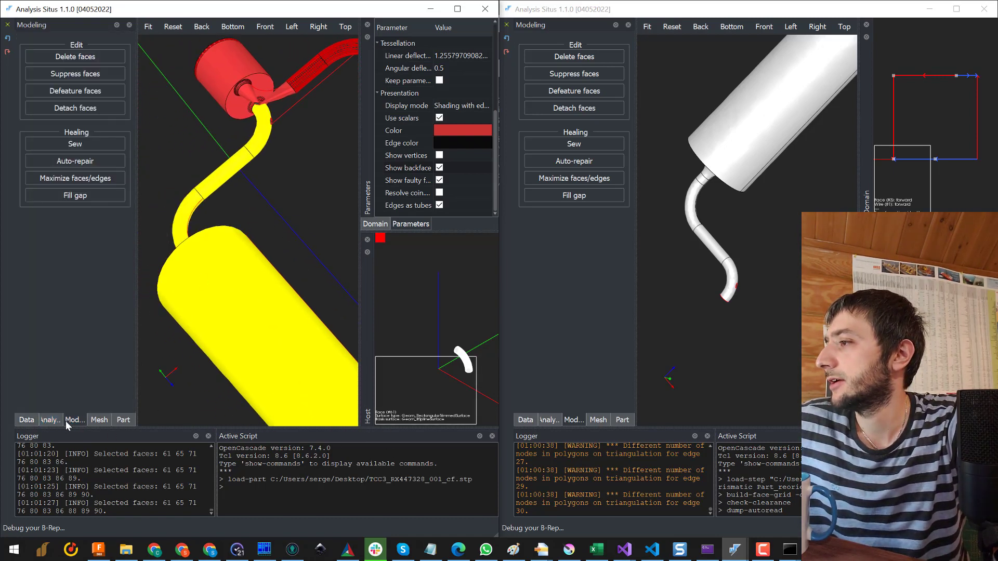
{"action": "left_click", "coordinate": [95, 56]}
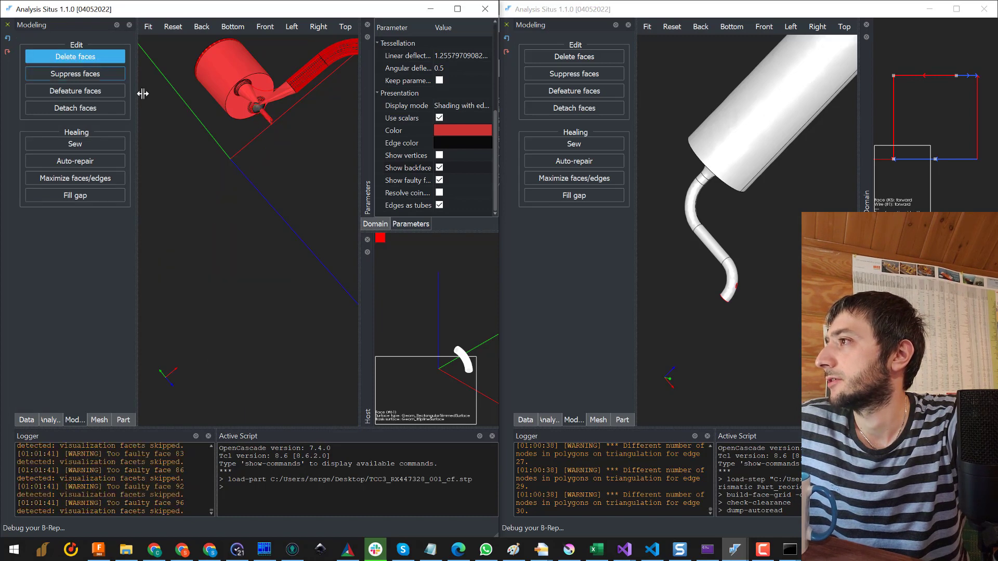
{"action": "scroll", "coordinate": [228, 159], "scroll_direction": "up", "scroll_amount": 5}
{"action": "scroll", "coordinate": [203, 125], "scroll_direction": "down", "scroll_amount": 5}
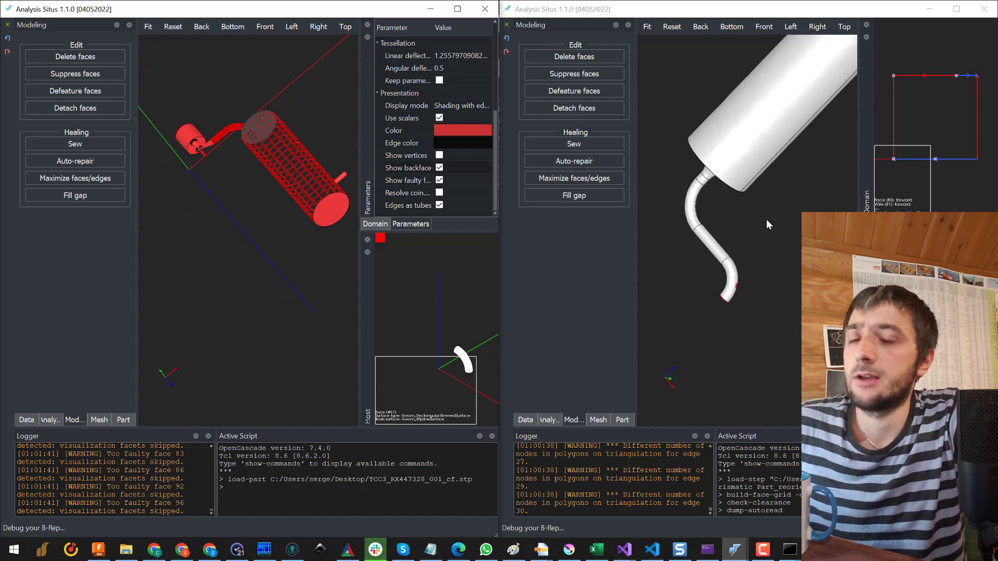
Select the pipe bend face and rotate it in the Host viewer.
{"action": "scroll", "coordinate": [765, 218], "scroll_direction": "down", "scroll_amount": 3}
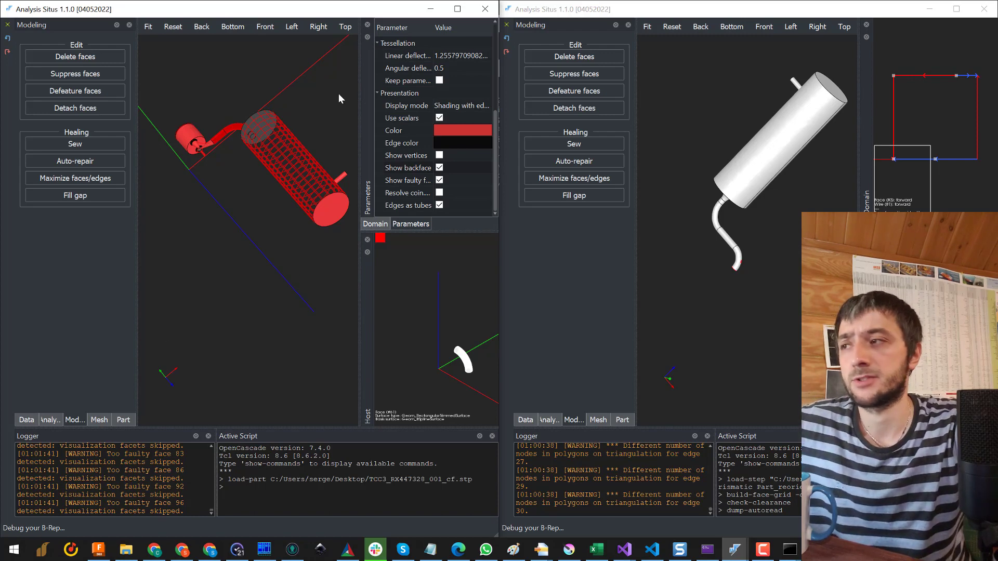
{"action": "left_click", "coordinate": [232, 129]}
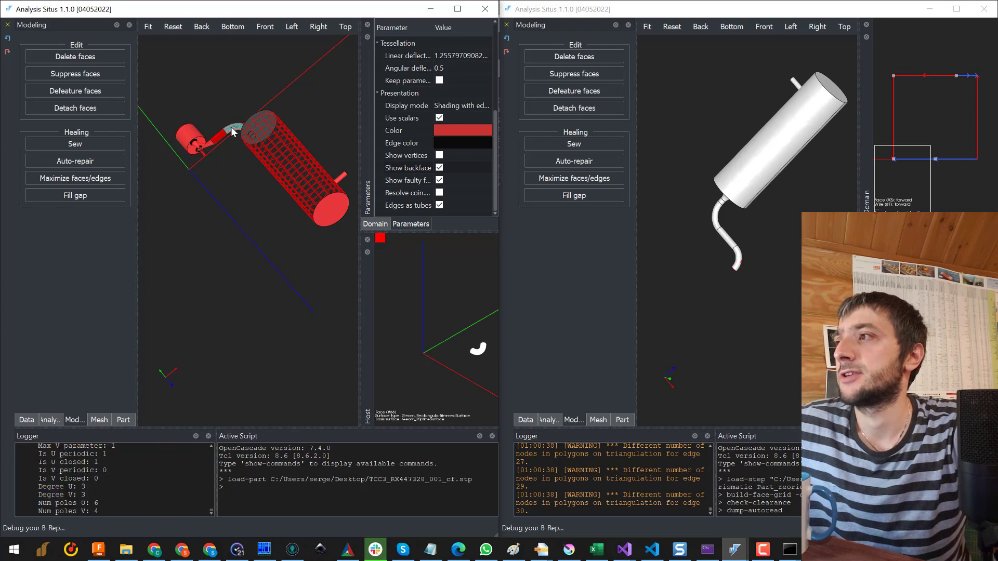
{"action": "scroll", "coordinate": [442, 327], "scroll_direction": "up", "scroll_amount": 5}
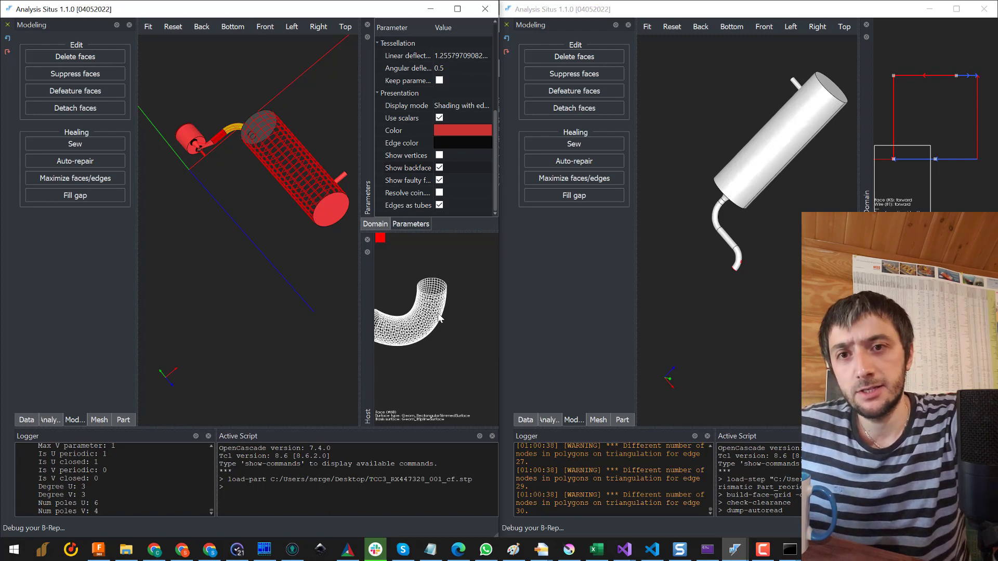
{"action": "left_click_drag", "start_coordinate": [443, 366], "coordinate": [450, 308]}
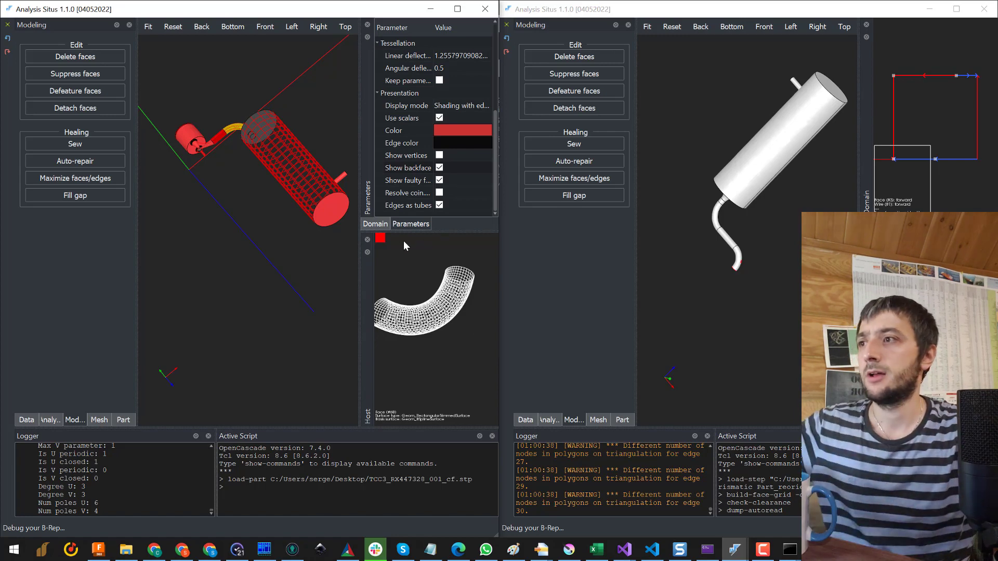
Cycle the bend face through shaded, scalar-coloured and wireframe display.
{"action": "left_click", "coordinate": [381, 238]}
{"action": "left_click", "coordinate": [381, 238]}
{"action": "left_click_drag", "start_coordinate": [432, 278], "coordinate": [398, 231]}
{"action": "left_click", "coordinate": [381, 239]}
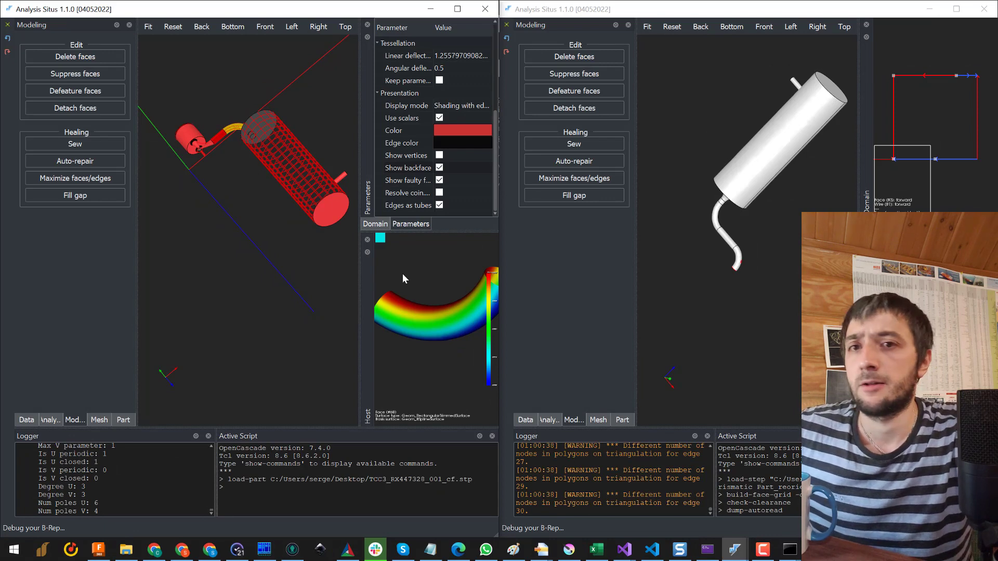
{"action": "left_click", "coordinate": [381, 238]}
{"action": "mouse_move", "coordinate": [427, 308]}
{"action": "left_mouse_down"}
{"action": "mouse_move", "coordinate": [439, 330]}
{"action": "mouse_move", "coordinate": [443, 317]}
{"action": "left_mouse_up"}
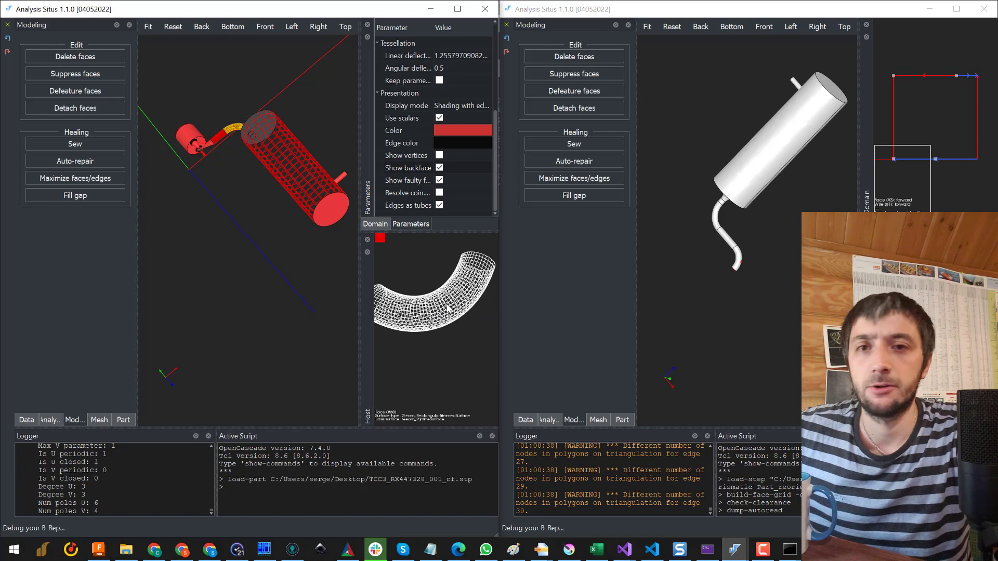
Orbit the main view onto the pipe bend's end section and flange.
{"action": "left_click_drag", "start_coordinate": [167, 222], "coordinate": [264, 238]}
{"action": "scroll", "coordinate": [227, 200], "scroll_direction": "up", "scroll_amount": 5}
{"action": "left_click_drag", "start_coordinate": [278, 187], "coordinate": [250, 239]}
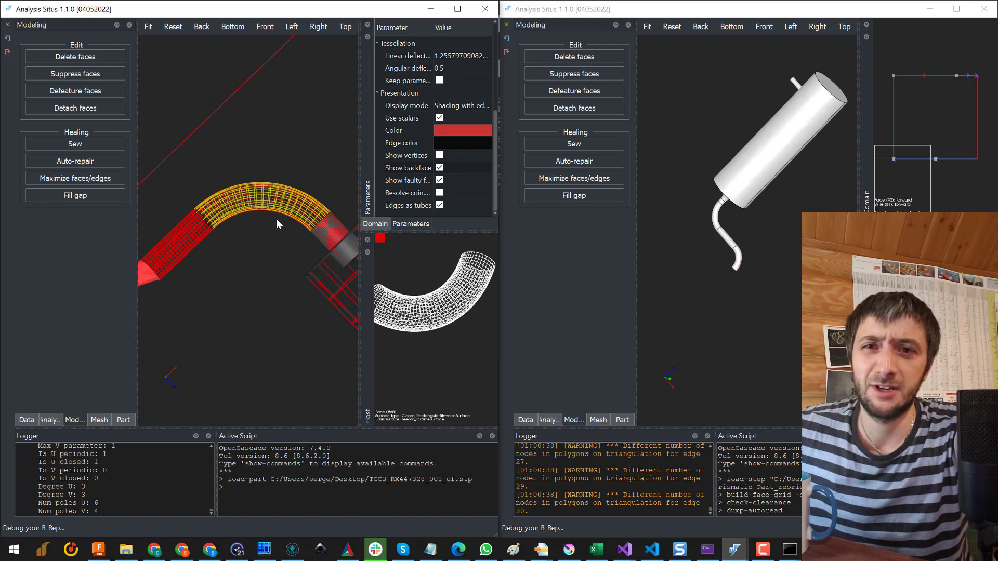
{"action": "left_click_drag", "start_coordinate": [276, 220], "coordinate": [291, 234]}
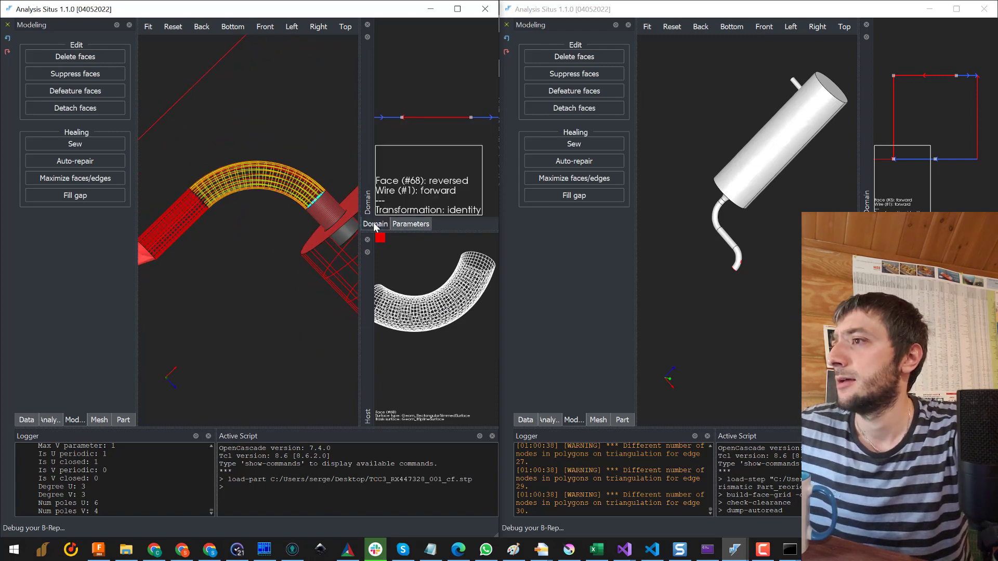
Show the bend face's domain and run make-surf s, yielding a degree-3 surface with 6×4 poles.
{"action": "left_click", "coordinate": [375, 223]}
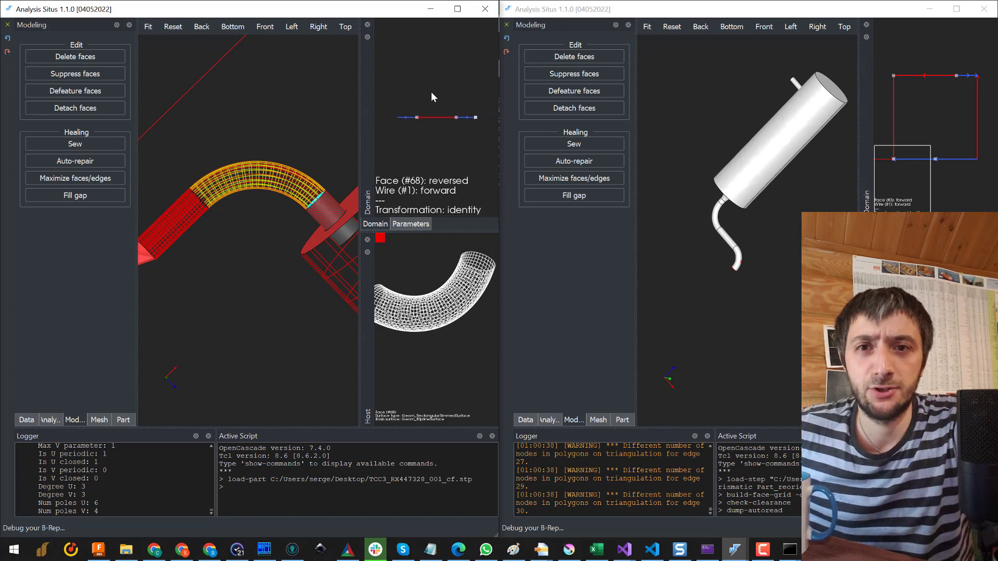
{"action": "left_click", "coordinate": [276, 488]}
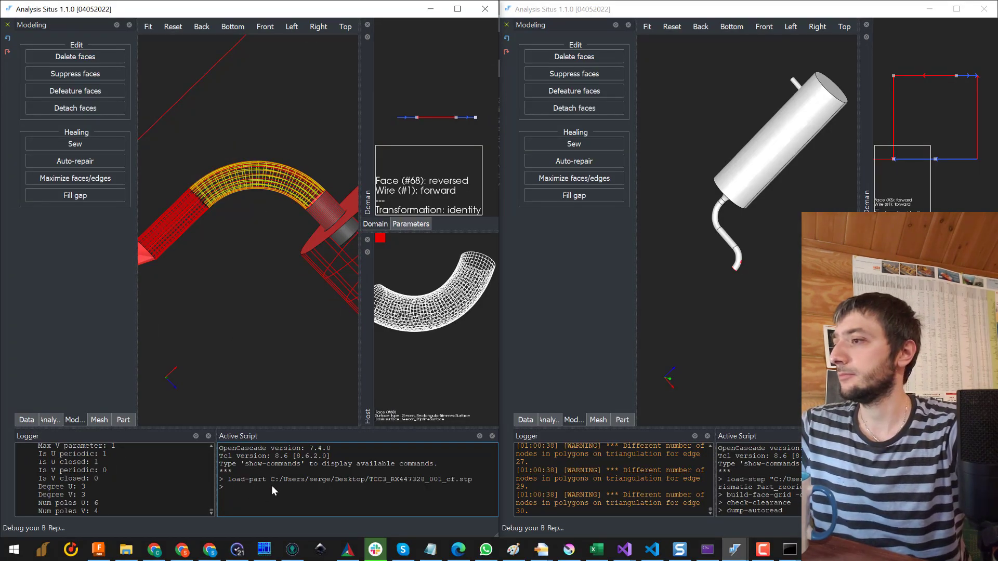
{"action": "type", "text": "ma"}
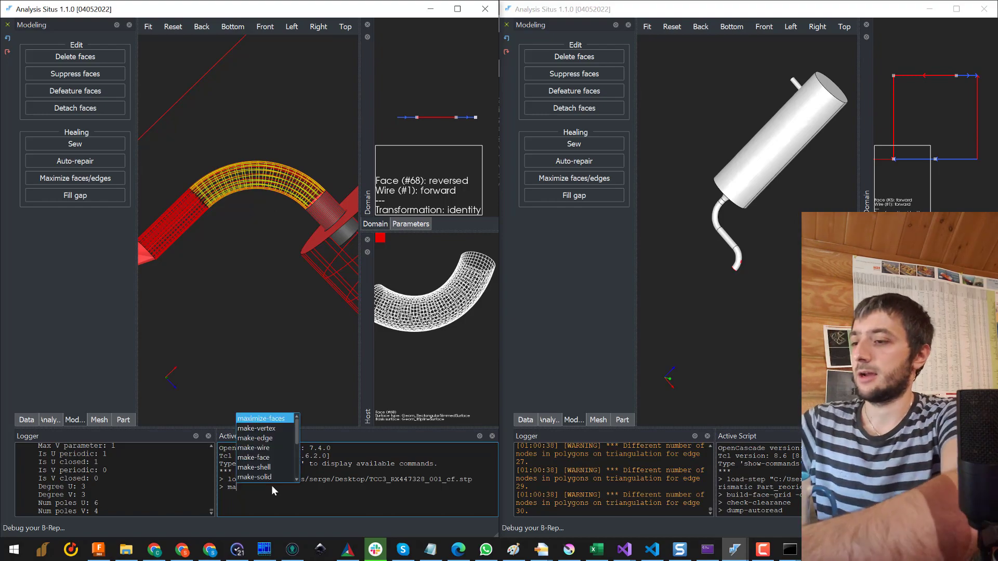
{"action": "type", "text": "ke-surf "}
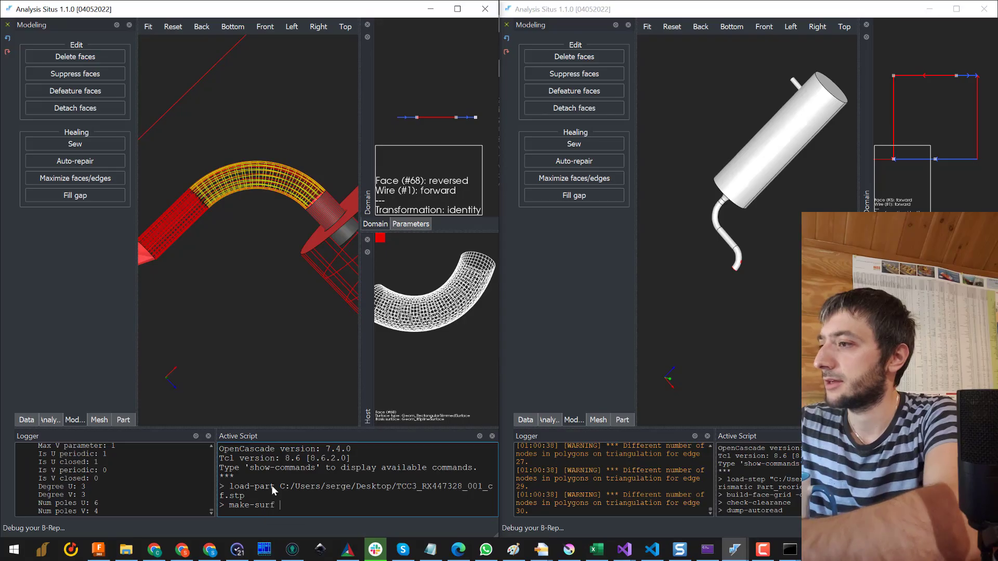
{"action": "type", "text": "s"}
{"action": "key", "text": "Return"}
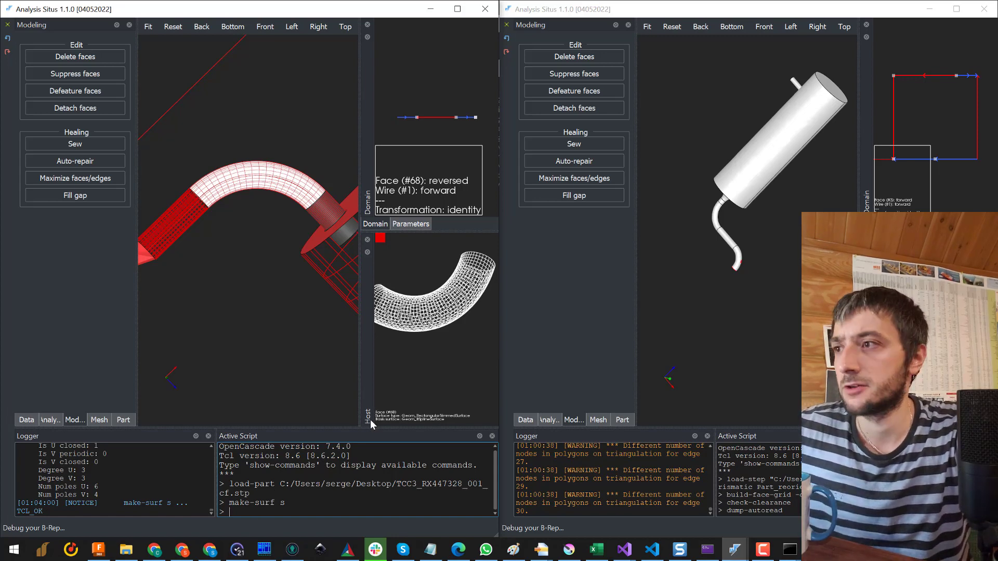
{"action": "left_click_drag", "start_coordinate": [442, 301], "coordinate": [423, 283]}
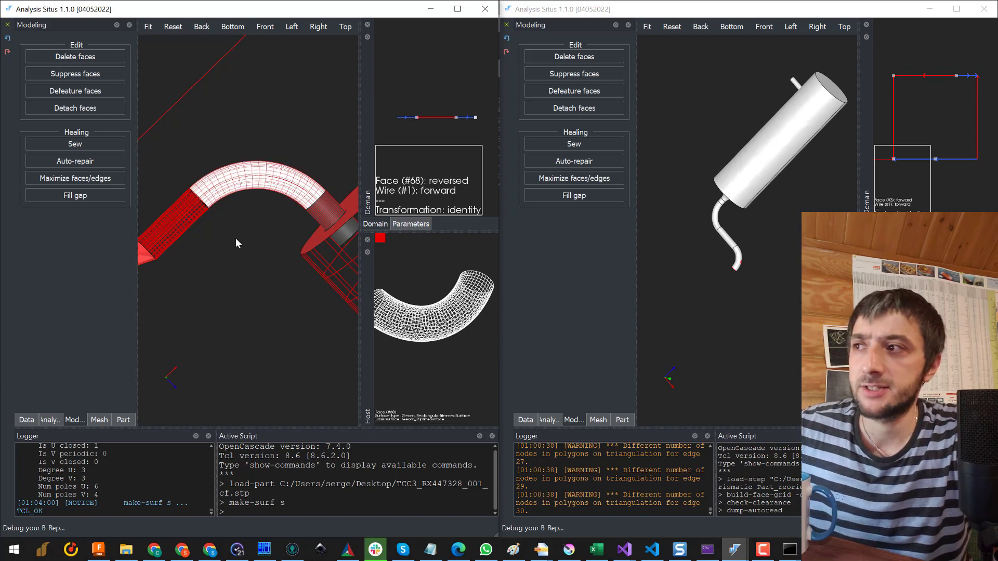
{"action": "scroll", "coordinate": [233, 252], "scroll_direction": "up", "scroll_amount": 1}
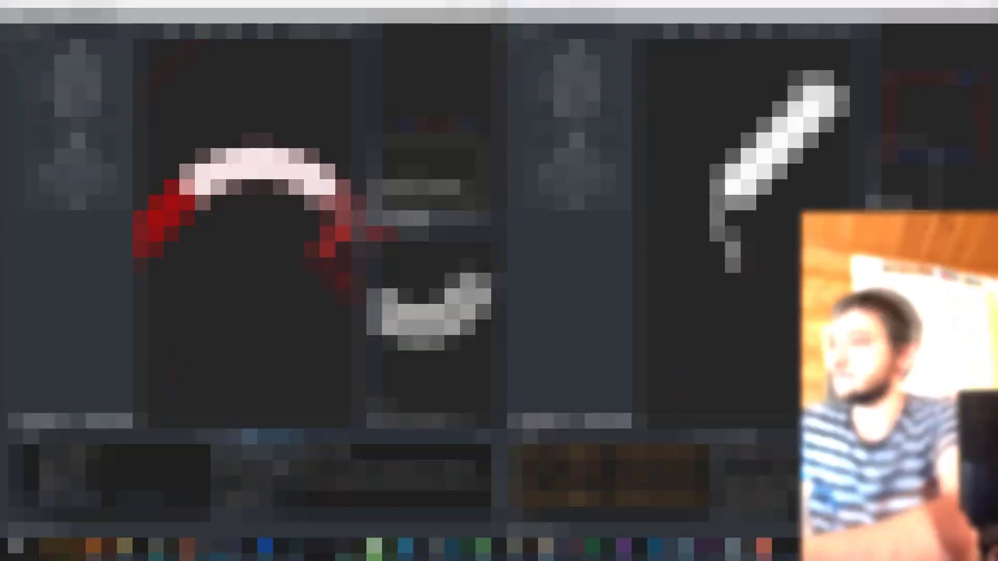
Build face f from surface s with make-face, and view it alone and then against the part.
{"action": "type", "text": "make-face "}
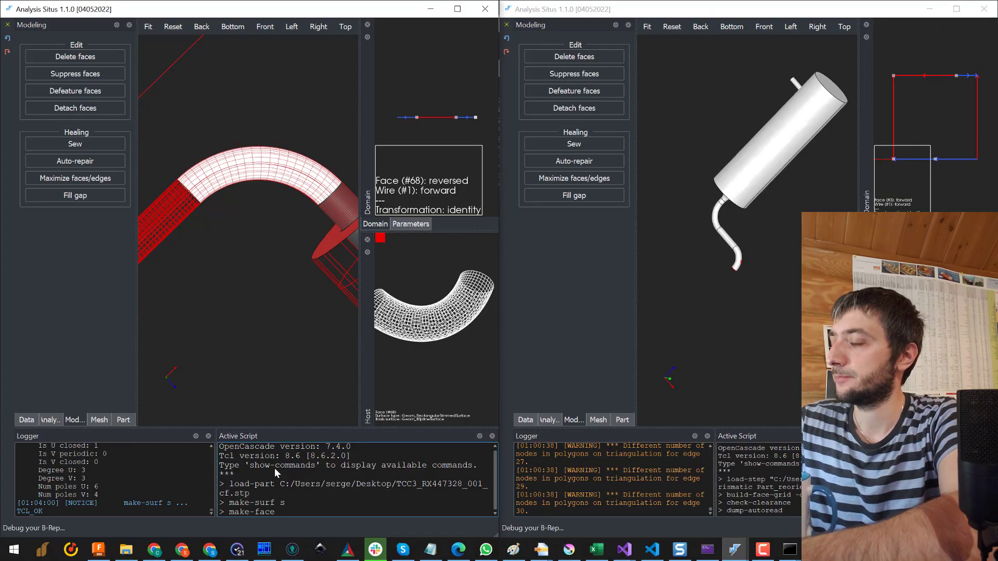
{"action": "type", "text": "f s"}
{"action": "key", "text": "Return"}
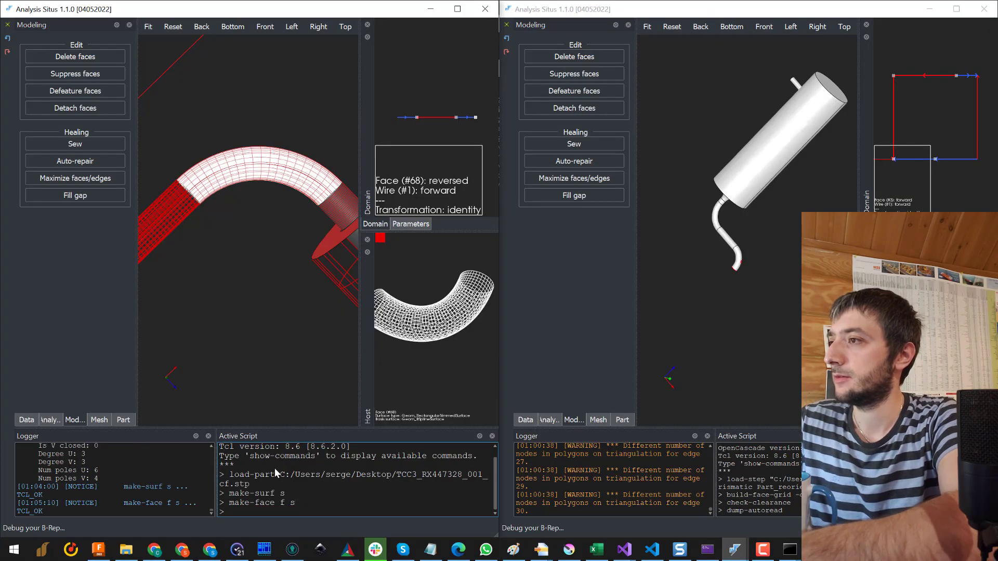
{"action": "left_click", "coordinate": [27, 420]}
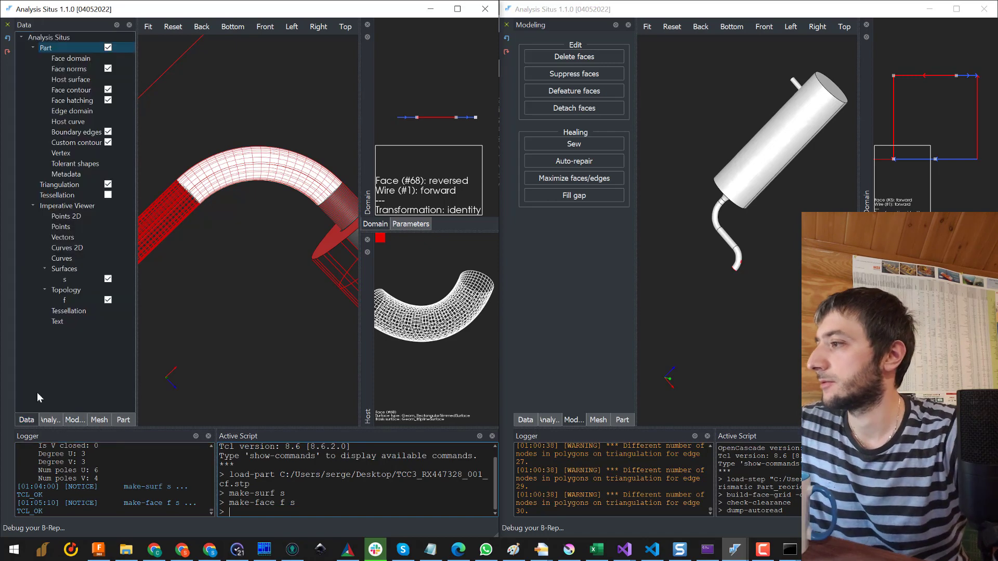
{"action": "left_click", "coordinate": [85, 301]}
{"action": "right_click", "coordinate": [84, 301]}
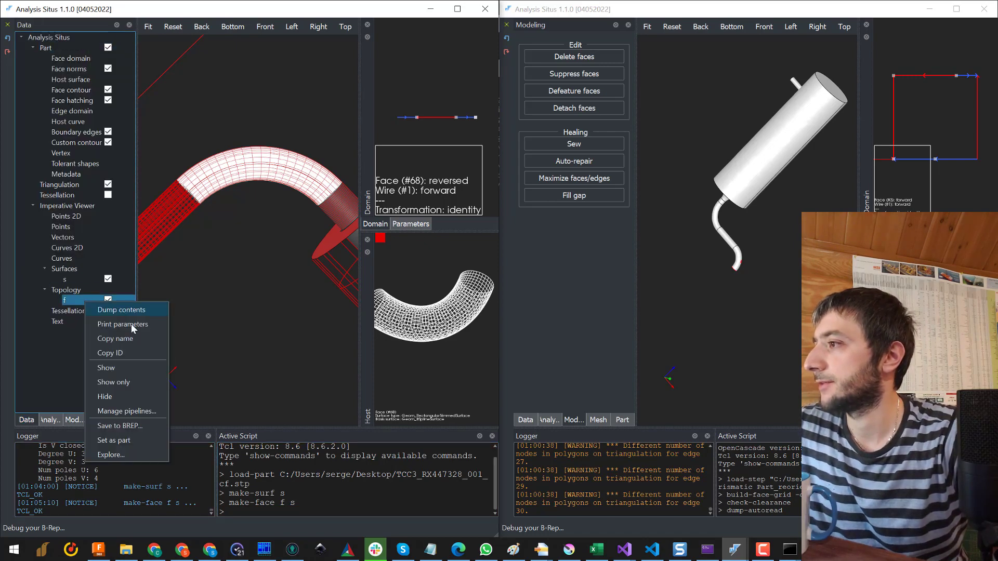
{"action": "left_click", "coordinate": [126, 382]}
{"action": "mouse_move", "coordinate": [279, 228]}
{"action": "left_mouse_down"}
{"action": "mouse_move", "coordinate": [261, 233]}
{"action": "mouse_move", "coordinate": [307, 226]}
{"action": "mouse_move", "coordinate": [285, 227]}
{"action": "left_mouse_up"}
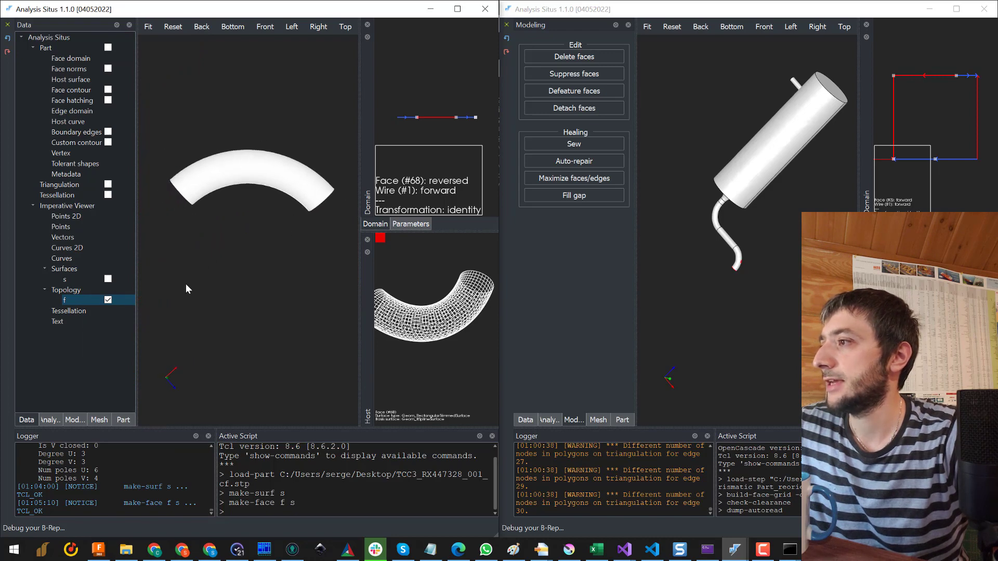
{"action": "left_click", "coordinate": [108, 47]}
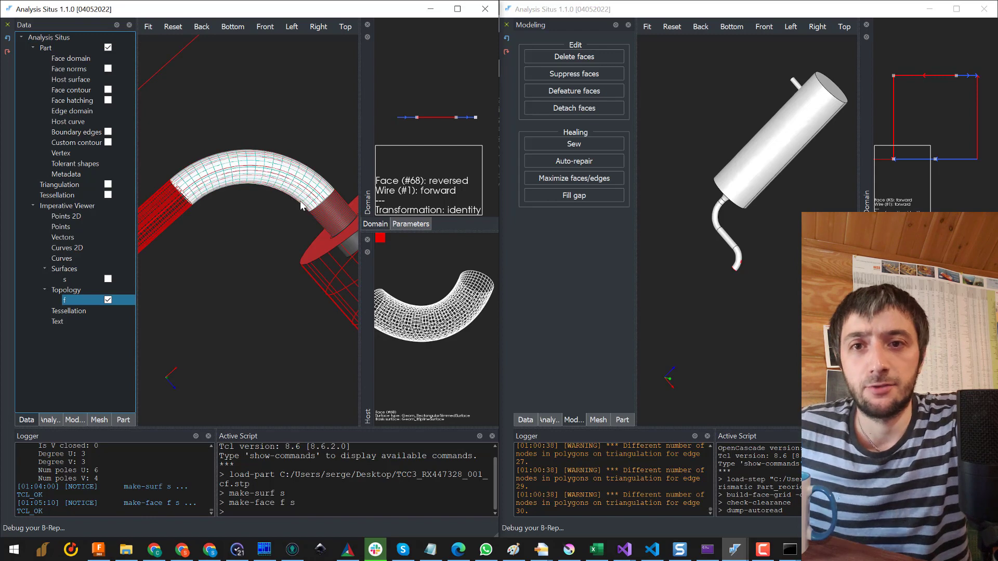
Save face f to a BREP file named set3.brep.
{"action": "right_click", "coordinate": [86, 300]}
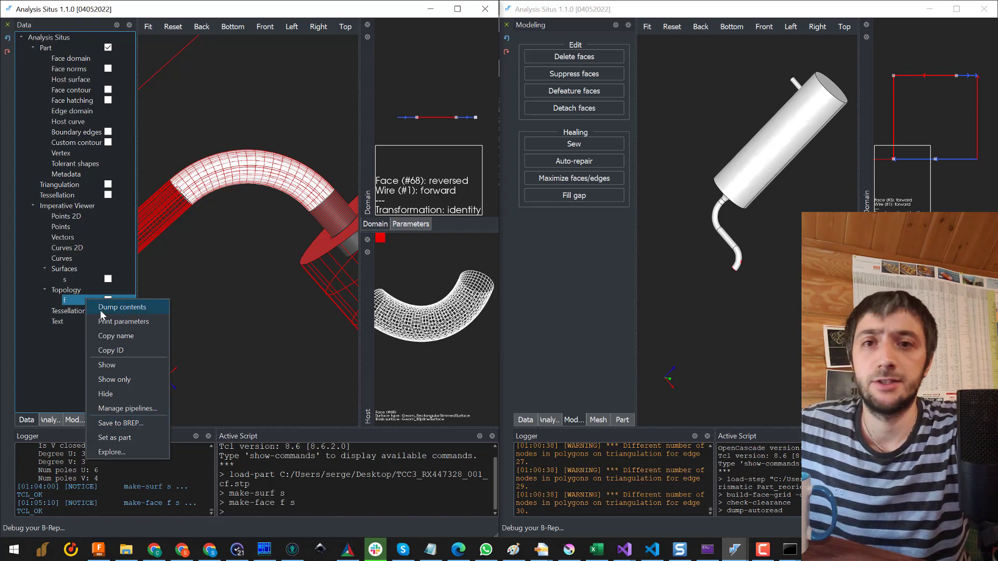
{"action": "left_click", "coordinate": [127, 422]}
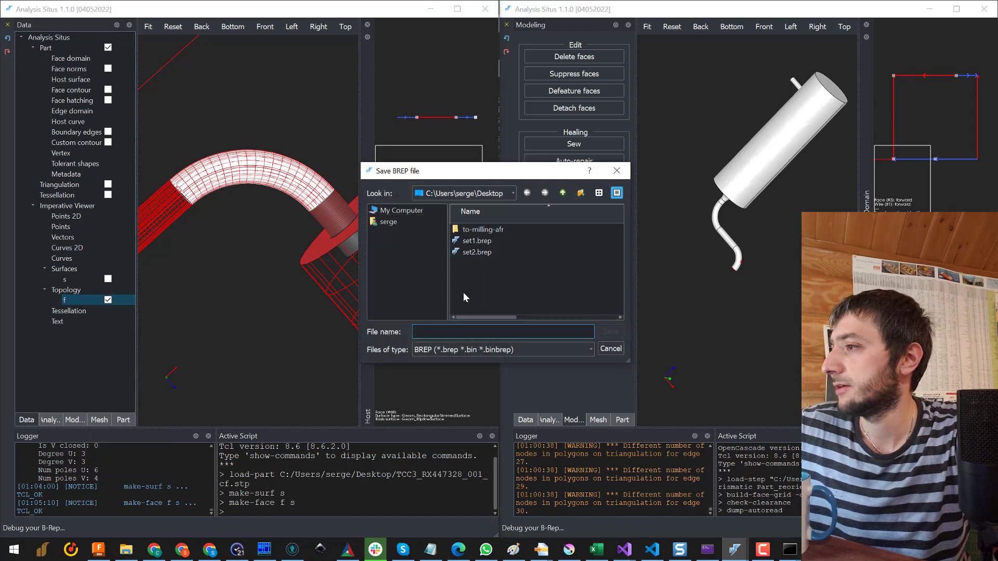
{"action": "left_click", "coordinate": [477, 252]}
{"action": "left_click", "coordinate": [430, 333]}
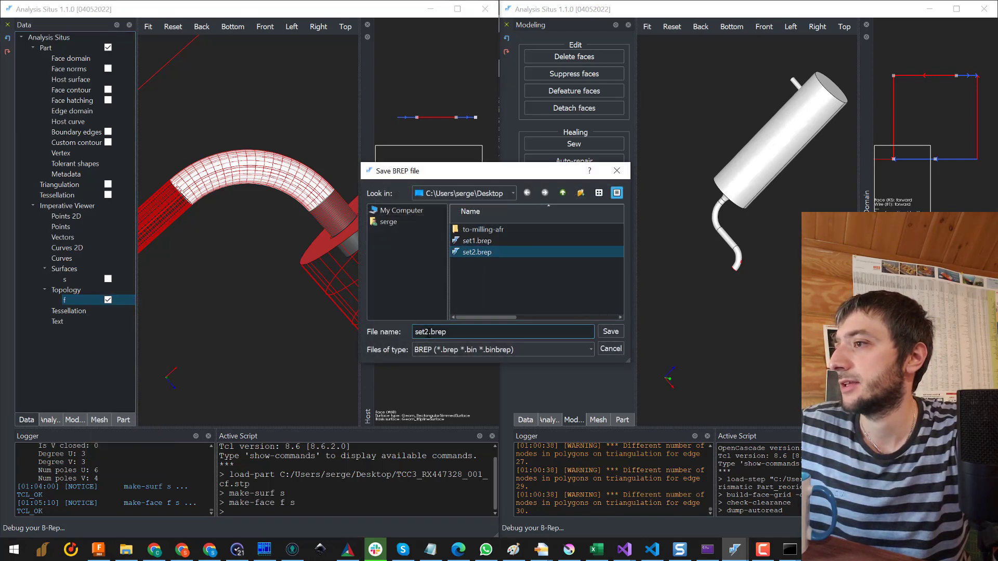
{"action": "type", "text": "3"}
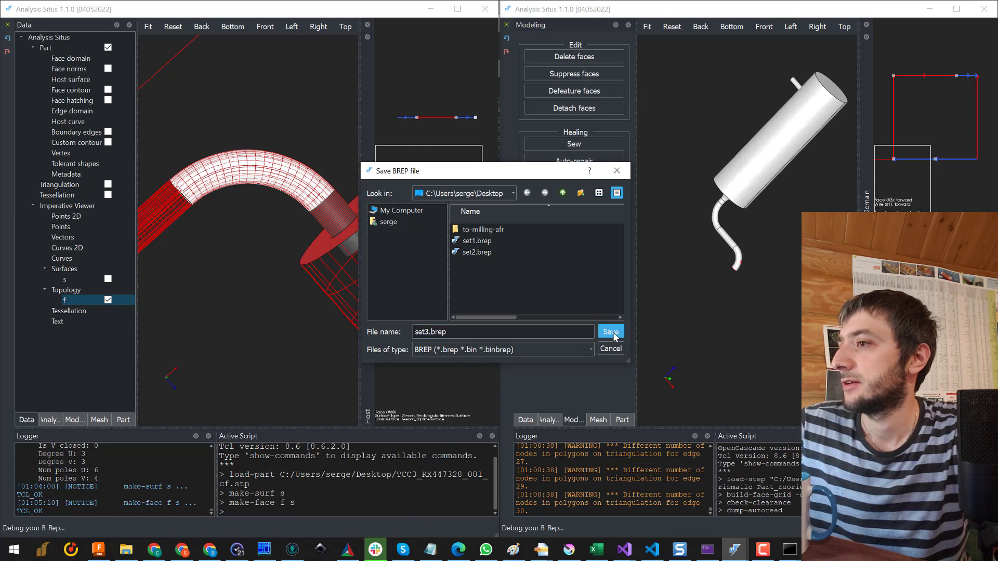
{"action": "left_click", "coordinate": [608, 332]}
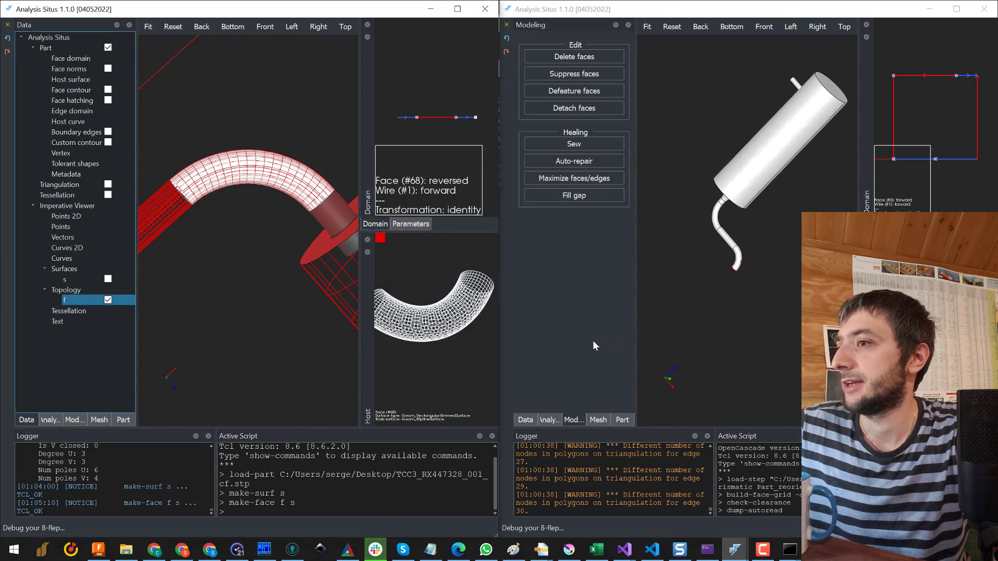
Load set3.brep into the second window's assembly and select the new elbow face.
{"action": "left_click", "coordinate": [626, 419]}
{"action": "left_click", "coordinate": [598, 95]}
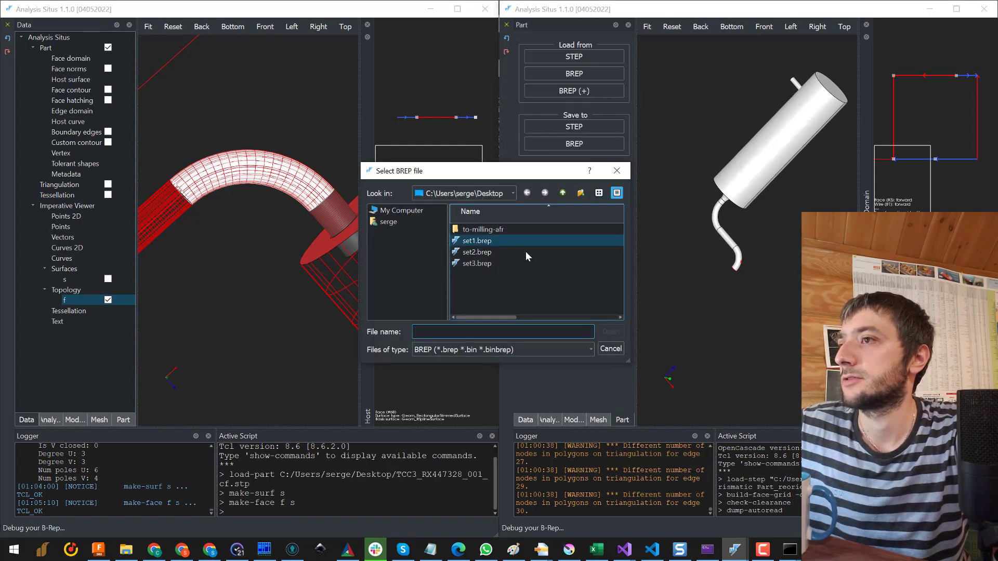
{"action": "double_click", "coordinate": [486, 263]}
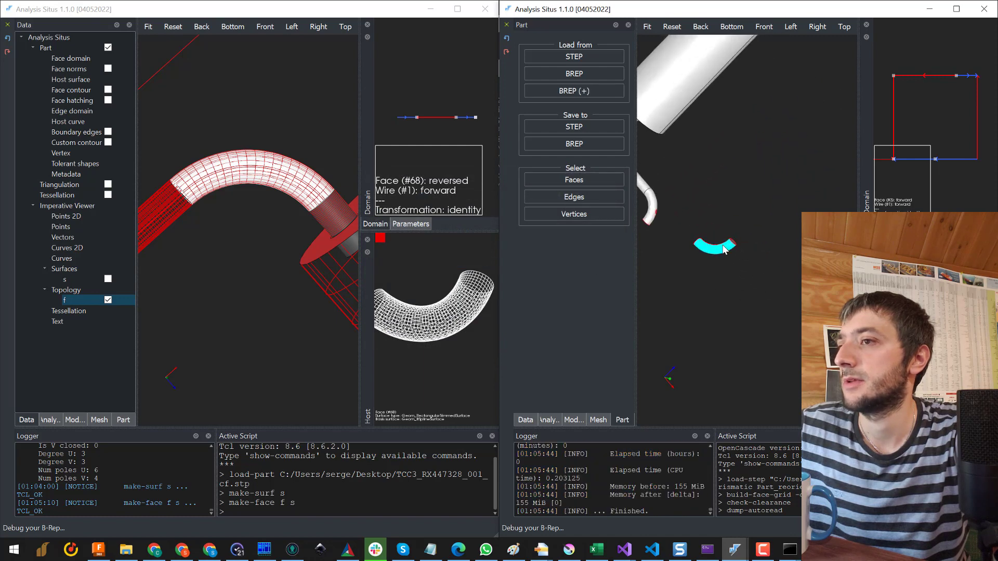
{"action": "left_click", "coordinate": [698, 272]}
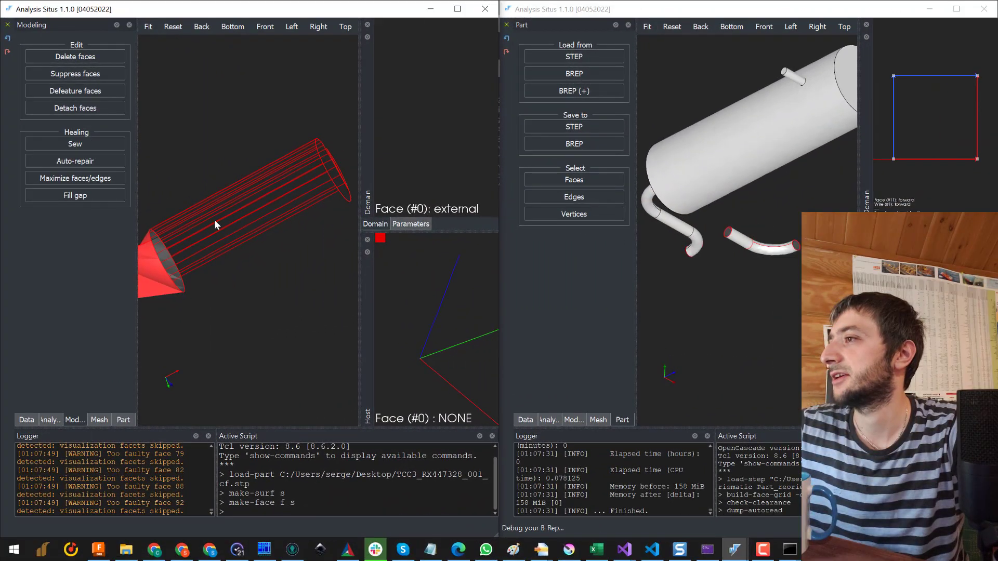
Rotate the first model and select its pipe face, Face #60.
{"action": "left_click_drag", "start_coordinate": [215, 220], "coordinate": [279, 161]}
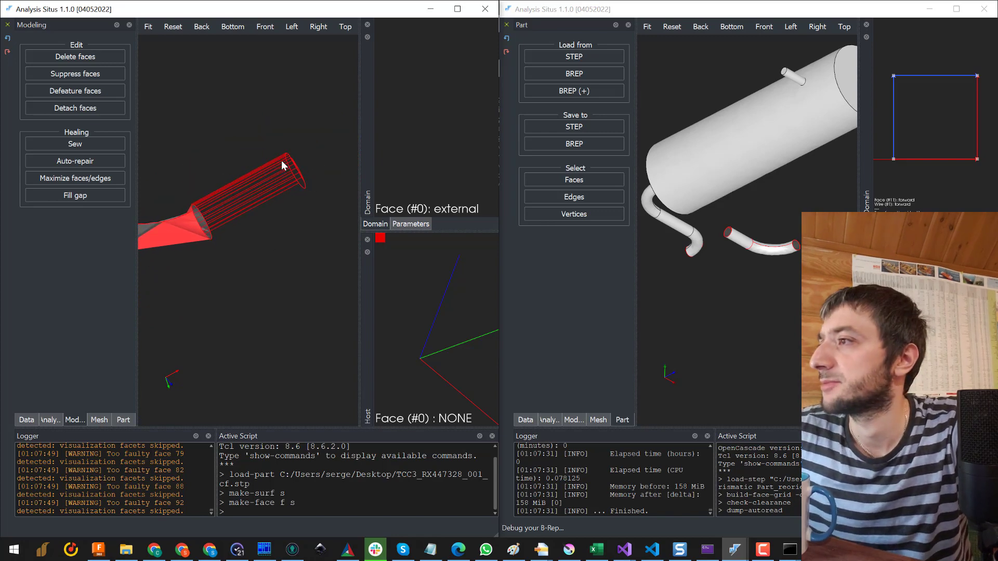
{"action": "left_click_drag", "start_coordinate": [220, 197], "coordinate": [285, 213]}
{"action": "left_click", "coordinate": [286, 213]}
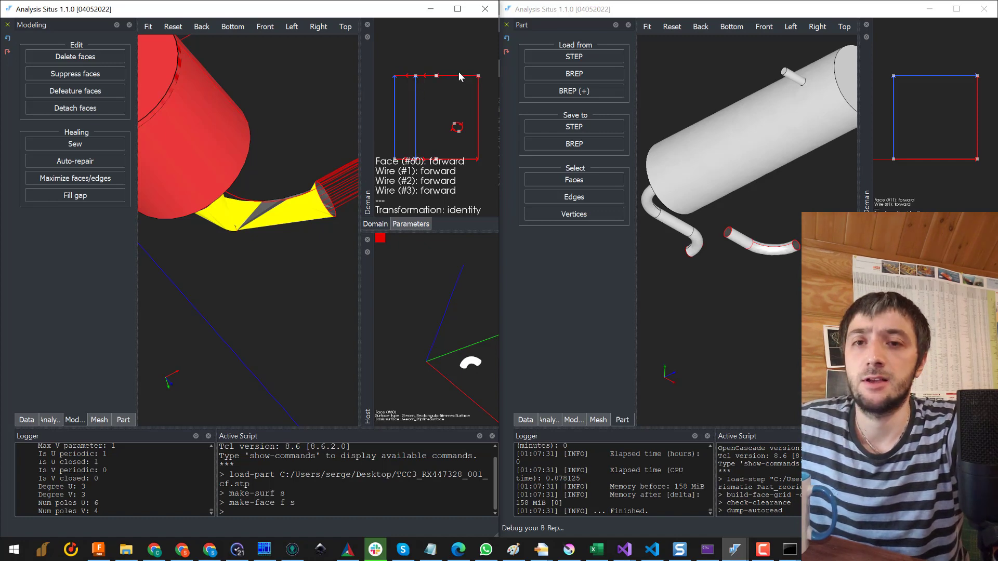
Zoom and pan Face #60's parameter domain, and rotate the model to study the pipe face.
{"action": "left_click_drag", "start_coordinate": [317, 207], "coordinate": [263, 223]}
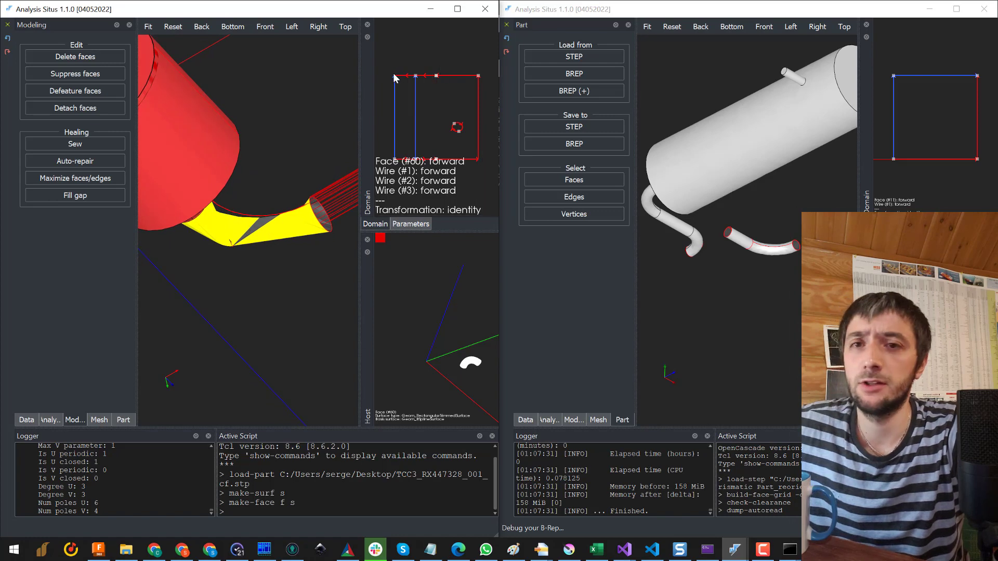
{"action": "scroll", "coordinate": [416, 74], "scroll_direction": "up", "scroll_amount": 5}
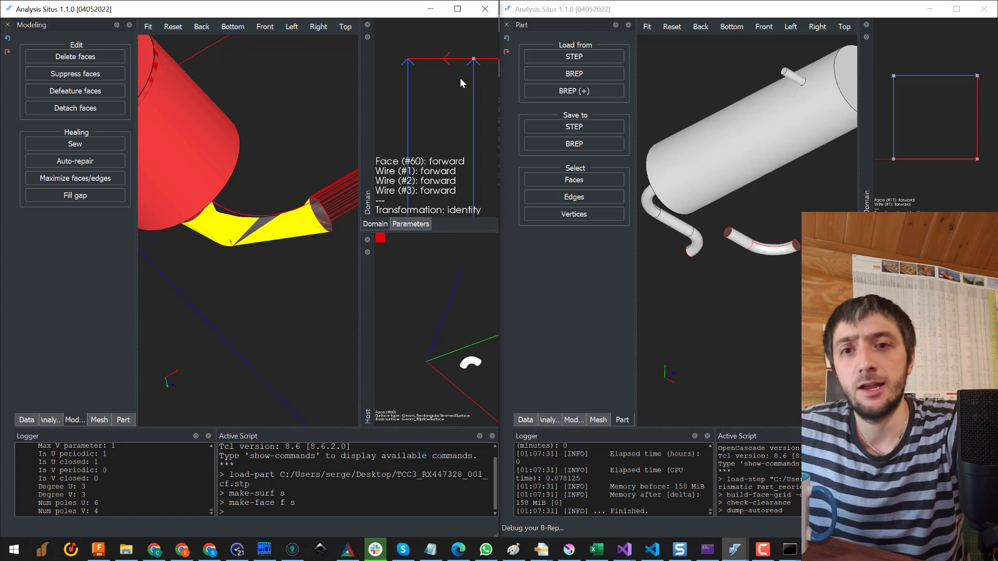
{"action": "middle_click_drag", "start_coordinate": [461, 74], "coordinate": [423, 86]}
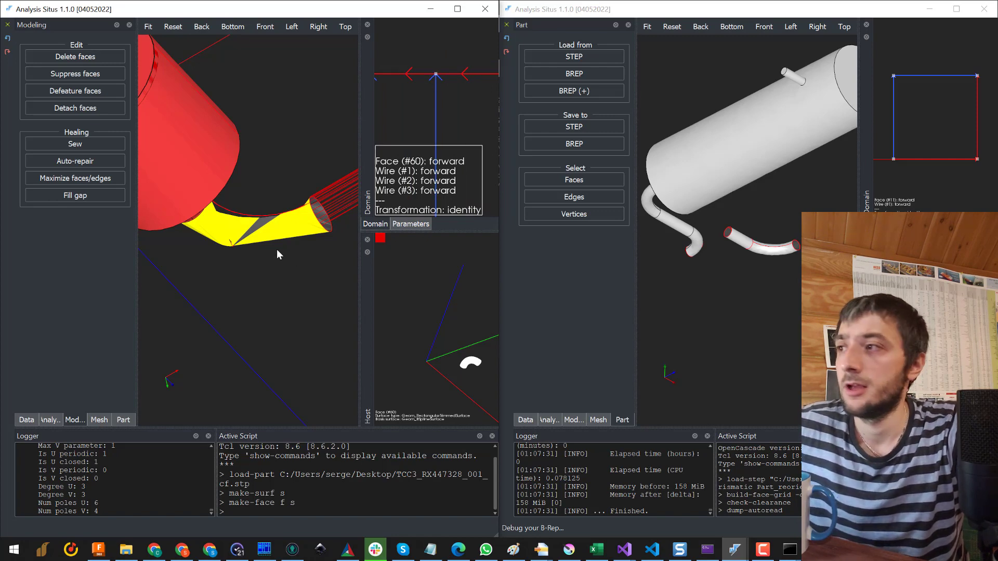
{"action": "left_click_drag", "start_coordinate": [278, 251], "coordinate": [228, 243]}
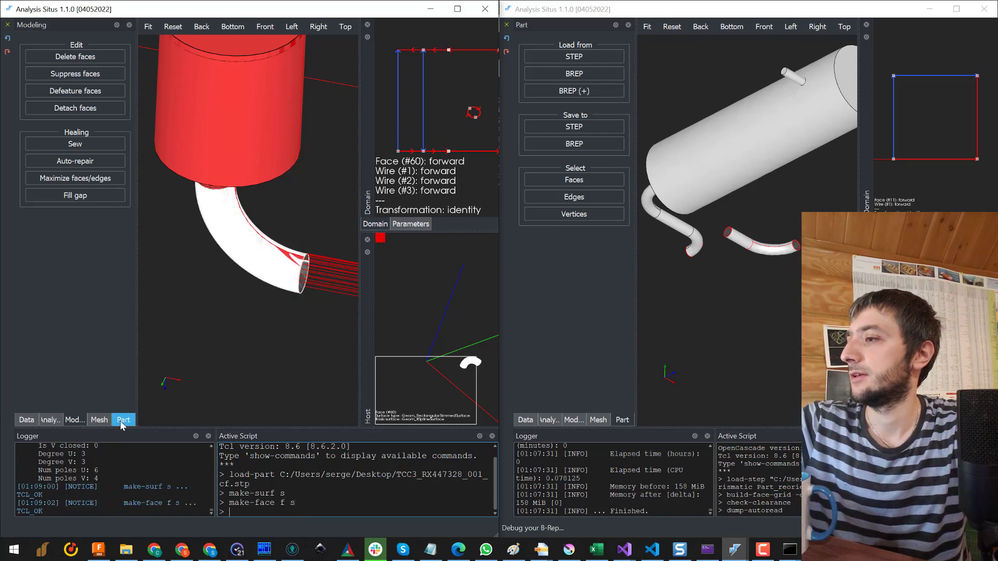
Save the rebuilt face f to a BREP file from the Data tree.
{"action": "left_click", "coordinate": [27, 420]}
{"action": "right_click", "coordinate": [90, 301]}
{"action": "left_click", "coordinate": [125, 422]}
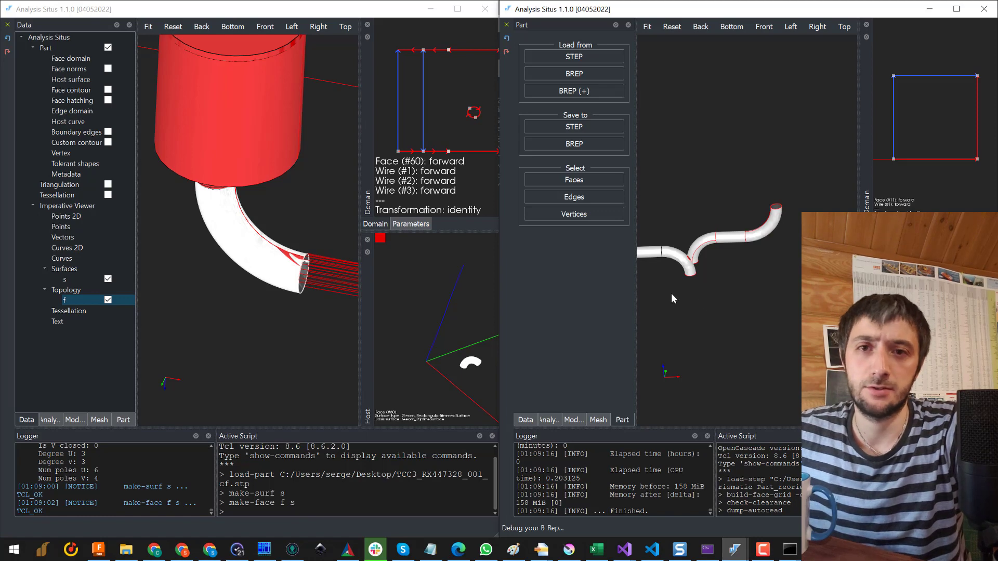
Hide face f and surface s, then select the original elbow face under the tank.
{"action": "scroll", "coordinate": [223, 245], "scroll_direction": "down", "scroll_amount": 4}
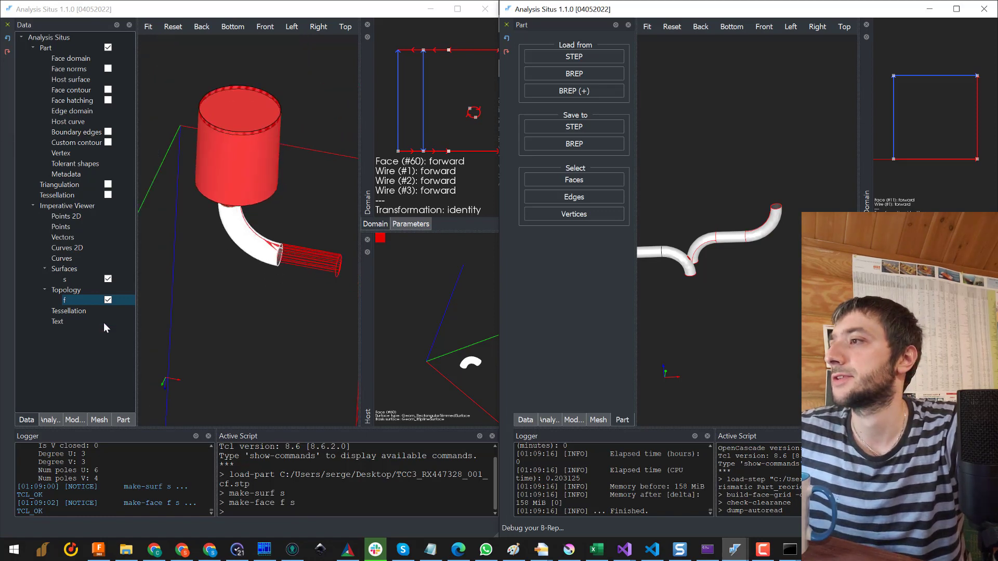
{"action": "left_click", "coordinate": [107, 301]}
{"action": "left_click", "coordinate": [107, 300]}
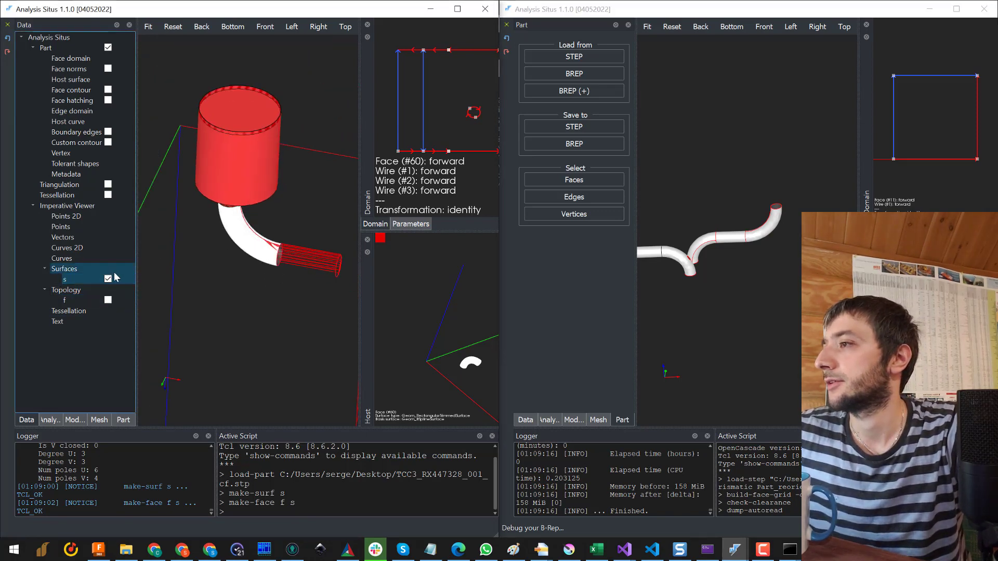
{"action": "left_click", "coordinate": [108, 279]}
{"action": "left_click", "coordinate": [253, 248]}
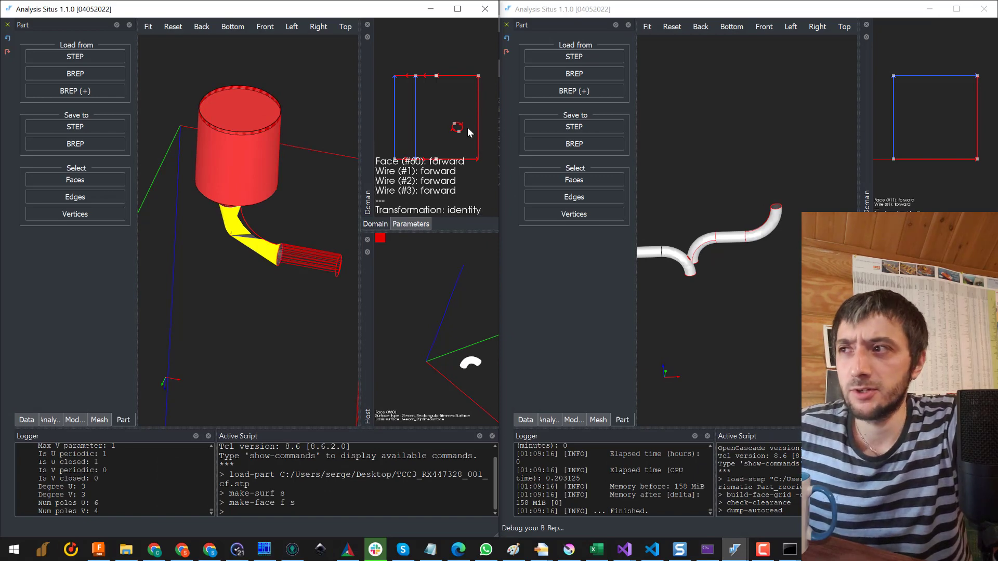
{"action": "scroll", "coordinate": [467, 130], "scroll_direction": "up", "scroll_amount": 3}
{"action": "left_click", "coordinate": [489, 134]}
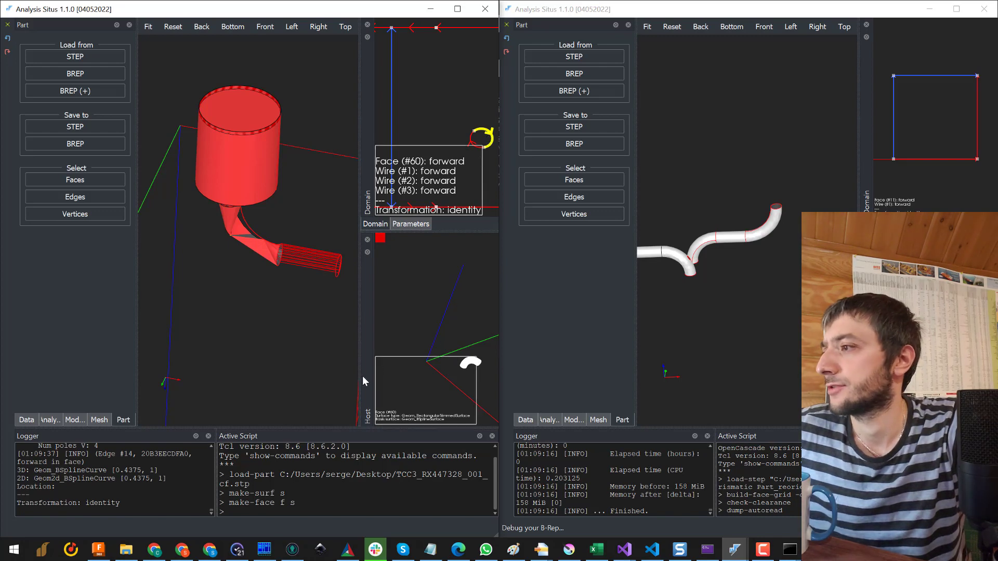
{"action": "double_click", "coordinate": [70, 470]}
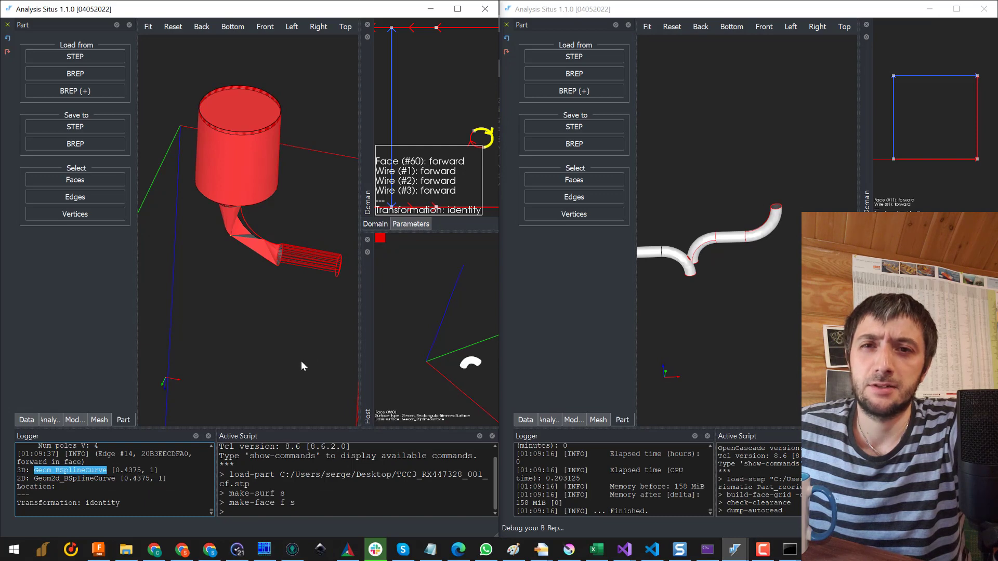
{"action": "left_click_drag", "start_coordinate": [289, 323], "coordinate": [385, 198]}
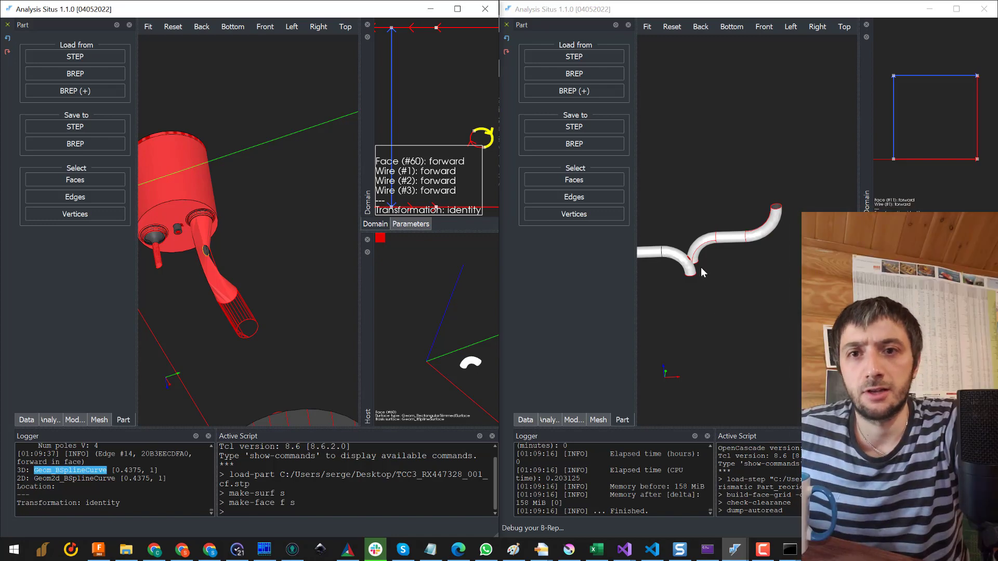
Delete the faulty pipe face below the tank with Delete faces.
{"action": "left_click_drag", "start_coordinate": [272, 273], "coordinate": [221, 291]}
{"action": "left_click", "coordinate": [217, 291]}
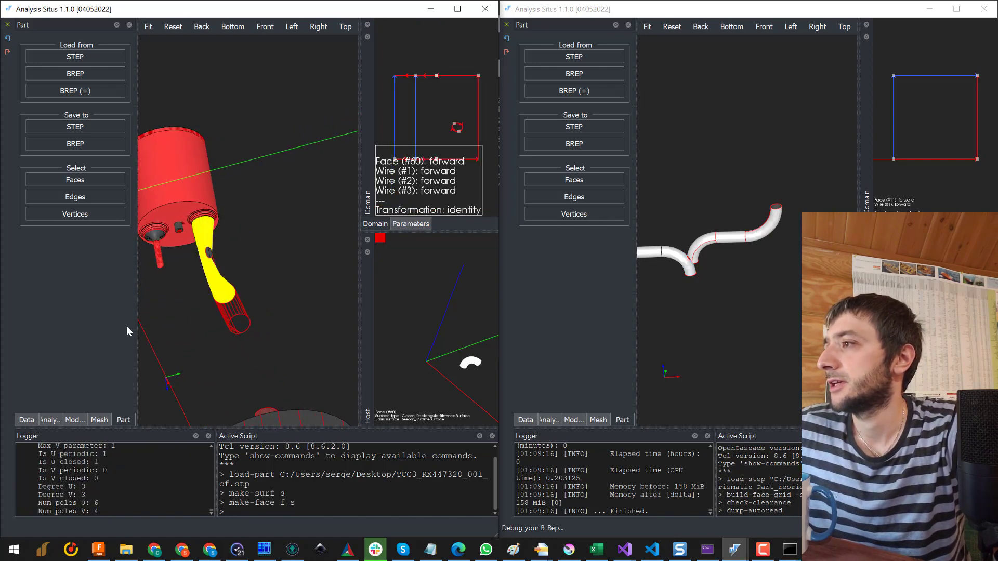
{"action": "left_click", "coordinate": [42, 420]}
{"action": "left_click", "coordinate": [71, 421]}
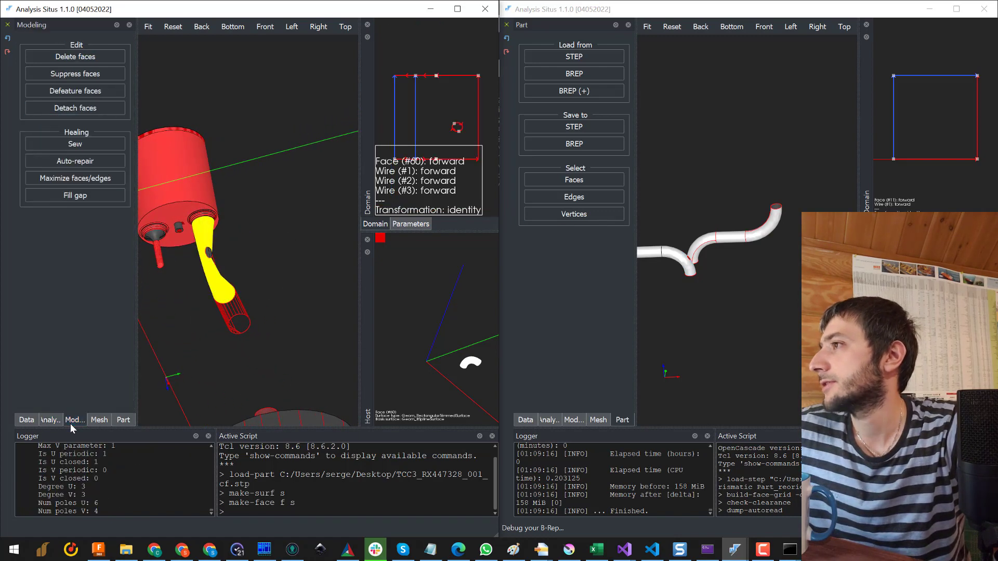
{"action": "left_click", "coordinate": [100, 58]}
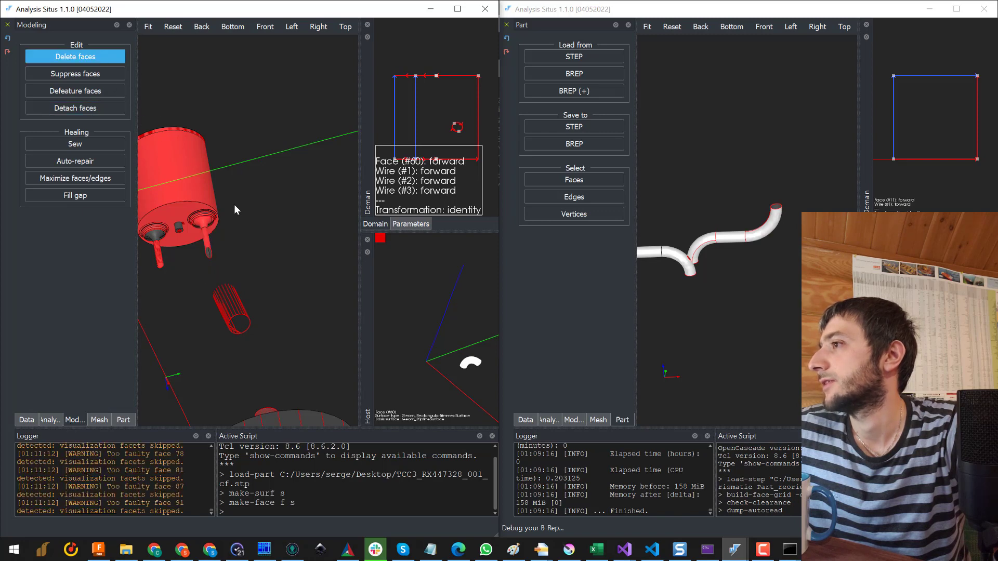
Select three faces of the pin and save them to a BREP file named 'faces'.
{"action": "left_click_drag", "start_coordinate": [235, 208], "coordinate": [235, 261]}
{"action": "left_click_drag", "start_coordinate": [334, 242], "coordinate": [258, 215]}
{"action": "left_click", "coordinate": [260, 231]}
{"action": "scroll", "coordinate": [258, 214], "scroll_direction": "up", "scroll_amount": 5}
{"action": "left_click", "coordinate": [266, 166], "text": "shift"}
{"action": "left_click", "coordinate": [266, 167], "text": "shift"}
{"action": "left_click_drag", "start_coordinate": [266, 166], "coordinate": [283, 78]}
{"action": "right_click", "coordinate": [282, 78]}
{"action": "left_click", "coordinate": [348, 262]}
{"action": "type", "text": "faces"}
{"action": "key", "text": "Return"}
Add the saved pin faces file to the assembly in the second window.
{"action": "left_click_drag", "start_coordinate": [218, 156], "coordinate": [291, 219]}
{"action": "left_click", "coordinate": [574, 91]}
{"action": "double_click", "coordinate": [457, 285]}
{"action": "left_click_drag", "start_coordinate": [664, 212], "coordinate": [743, 218]}
Select more pin faces and add set6.brep to the assembly.
{"action": "left_click_drag", "start_coordinate": [283, 223], "coordinate": [213, 208]}
{"action": "left_click", "coordinate": [291, 291], "text": "ctrl"}
{"action": "right_click", "coordinate": [338, 291]}
{"action": "left_click", "coordinate": [449, 318]}
{"action": "key", "text": "Escape"}
{"action": "left_click", "coordinate": [573, 91]}
{"action": "double_click", "coordinate": [490, 295]}
Select the pipe's end ring and the cylinder's bottom face, and save them to BREP.
{"action": "scroll", "coordinate": [721, 191], "scroll_direction": "up", "scroll_amount": 5}
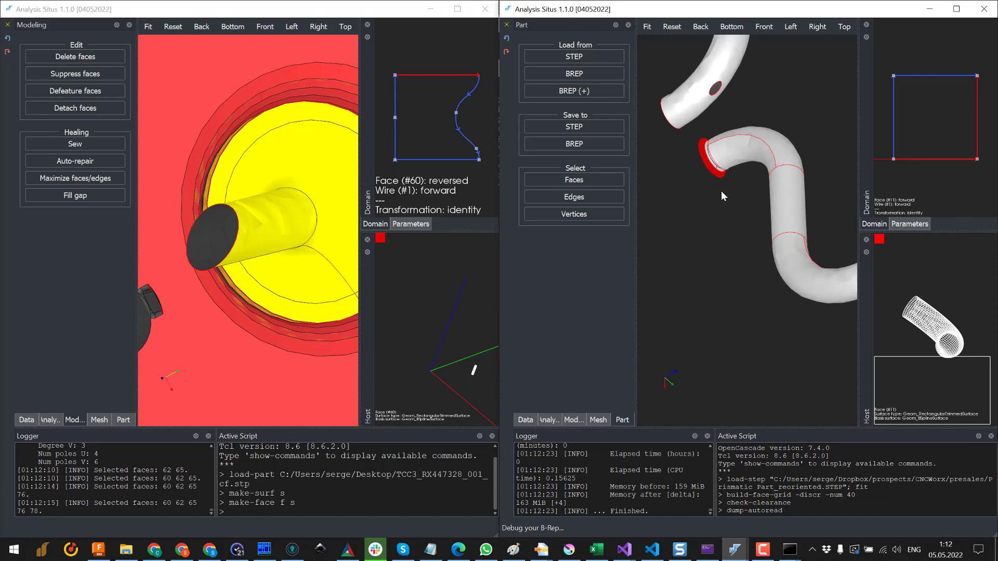
{"action": "left_click", "coordinate": [689, 235]}
{"action": "scroll", "coordinate": [689, 235], "scroll_direction": "down", "scroll_amount": 6}
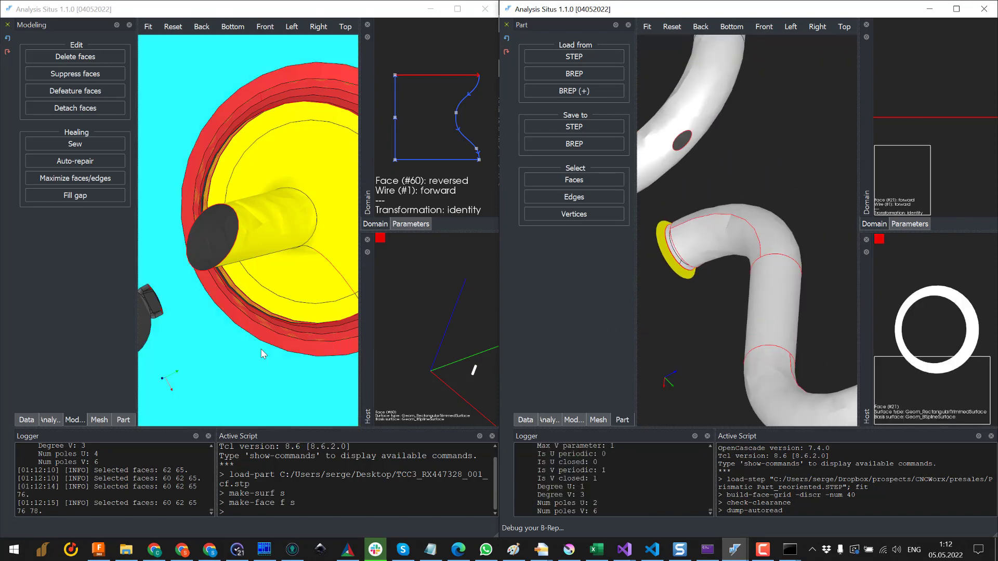
{"action": "right_click", "coordinate": [285, 285]}
{"action": "left_click_drag", "start_coordinate": [247, 288], "coordinate": [280, 249]}
{"action": "left_click", "coordinate": [250, 365]}
{"action": "scroll", "coordinate": [286, 319], "scroll_direction": "up", "scroll_amount": 6}
{"action": "right_click", "coordinate": [285, 319]}
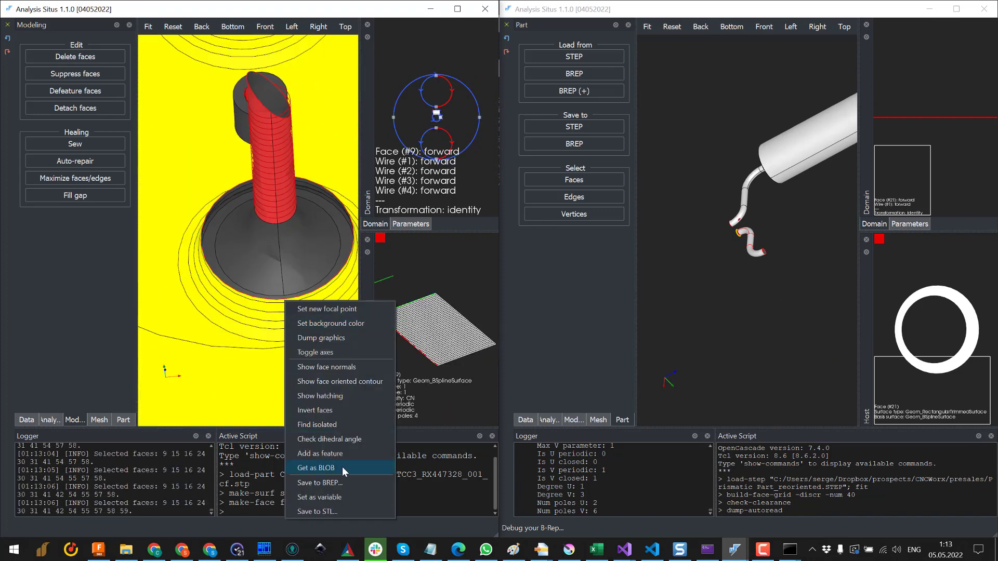
{"action": "left_click", "coordinate": [329, 470]}
{"action": "left_click", "coordinate": [611, 332]}
Add the saved cylinder faces to the assembly and view the whole part.
{"action": "left_click", "coordinate": [603, 98]}
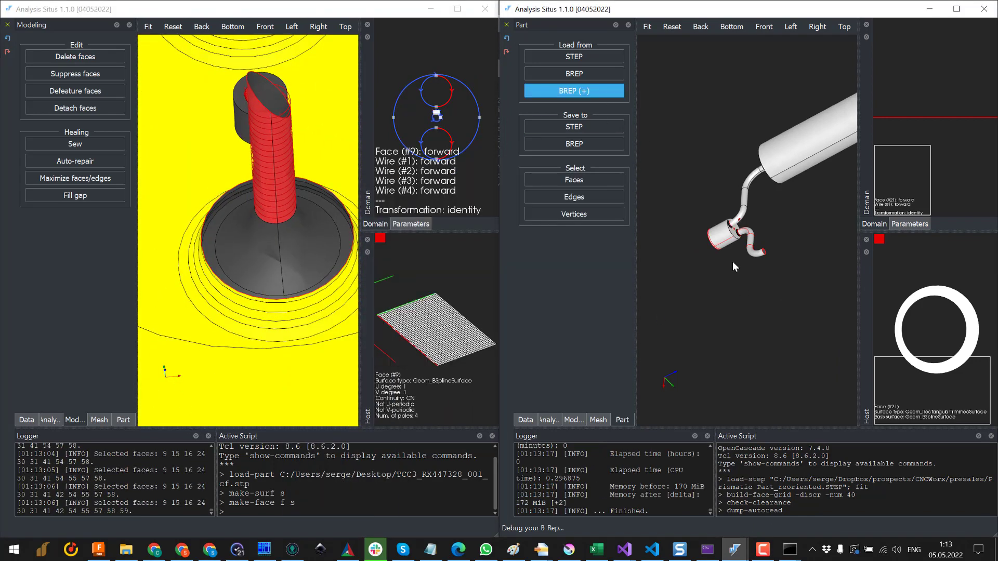
{"action": "scroll", "coordinate": [710, 229], "scroll_direction": "up", "scroll_amount": 8}
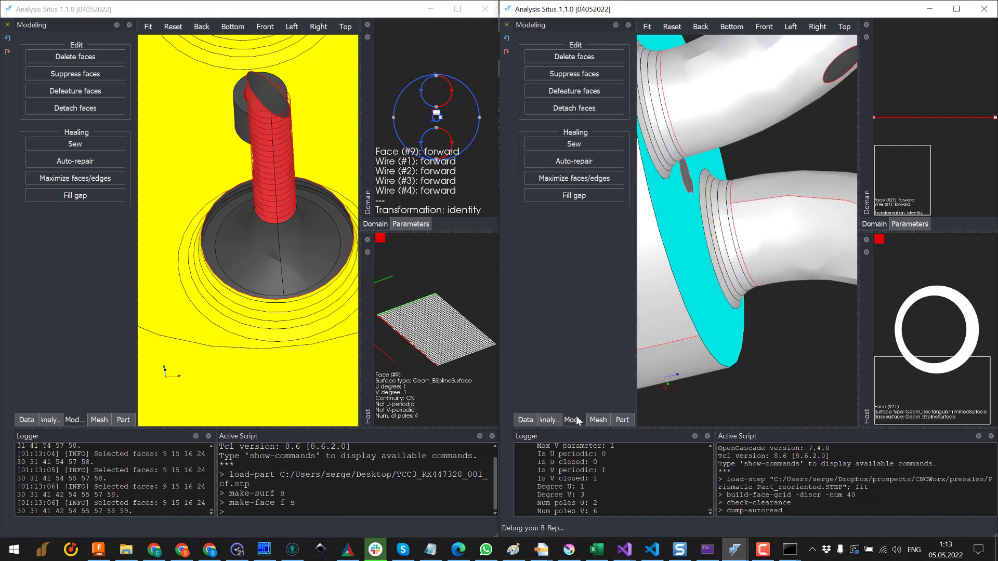
{"action": "left_click", "coordinate": [574, 420]}
{"action": "scroll", "coordinate": [749, 229], "scroll_direction": "down", "scroll_amount": 5}
{"action": "left_click_drag", "start_coordinate": [748, 229], "coordinate": [718, 369]}
{"action": "scroll", "coordinate": [718, 369], "scroll_direction": "down", "scroll_amount": 3}
Save rebuilt face f as the BREP file 'face' and add this tank wall face to the assembly.
{"action": "left_click", "coordinate": [296, 233]}
{"action": "left_click", "coordinate": [302, 509]}
{"action": "left_click", "coordinate": [26, 420]}
{"action": "right_click", "coordinate": [83, 300]}
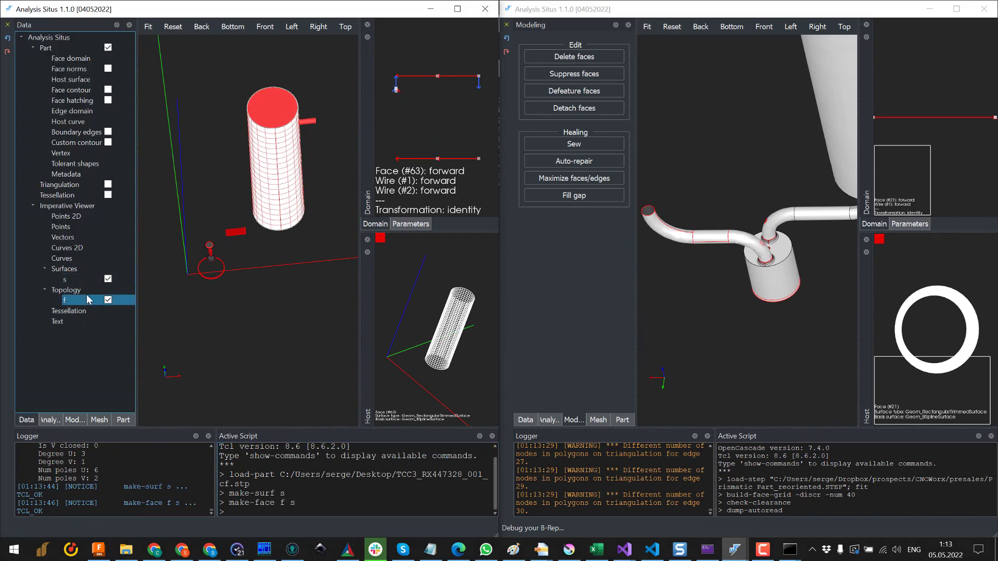
{"action": "left_click", "coordinate": [120, 320]}
{"action": "type", "text": "face"}
{"action": "left_click", "coordinate": [607, 329]}
{"action": "left_click", "coordinate": [622, 420]}
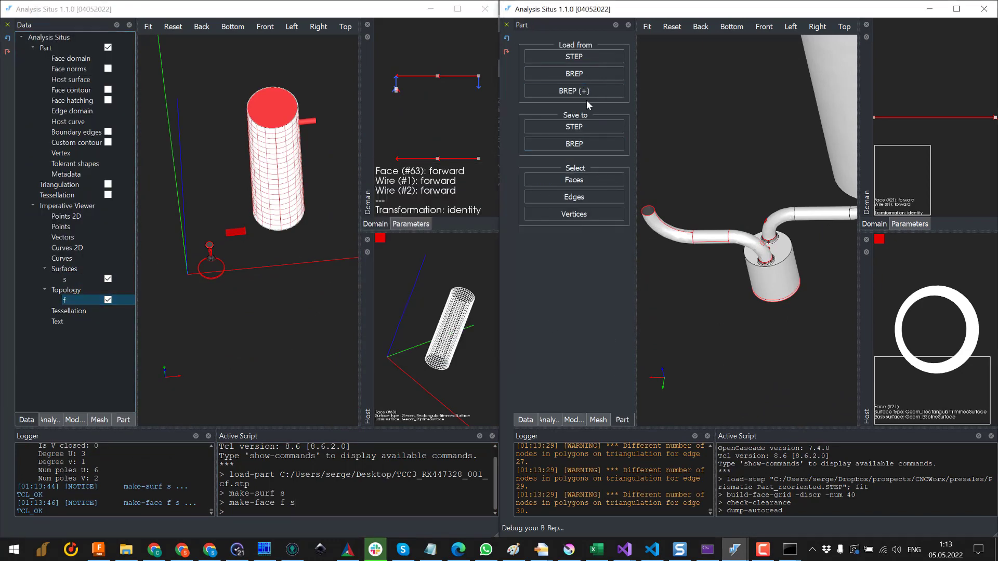
{"action": "left_click", "coordinate": [574, 91]}
{"action": "left_click", "coordinate": [78, 59]}
Select the yellow disc and small cylinder faces and save them as set8.brep.
{"action": "left_click", "coordinate": [75, 419]}
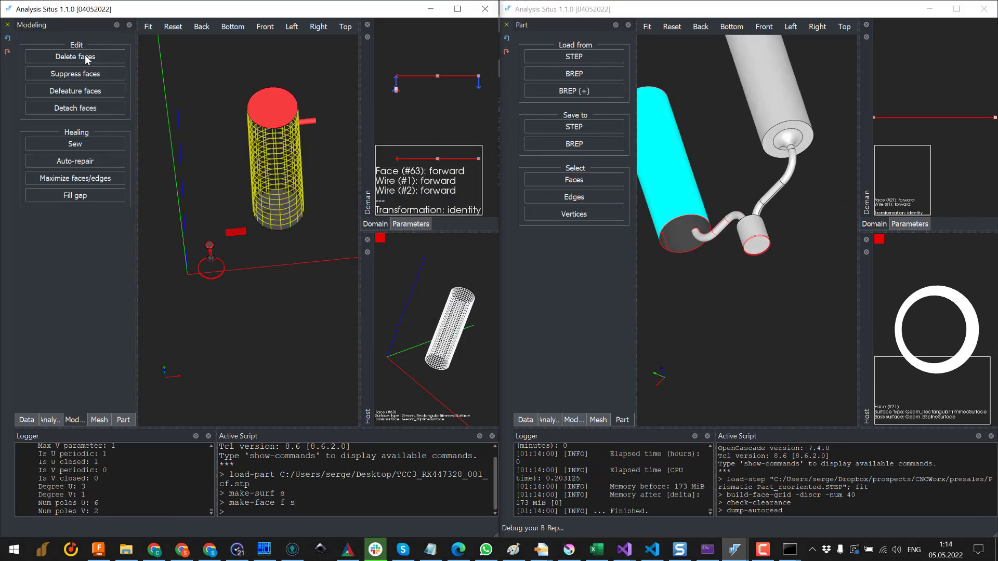
{"action": "left_click_drag", "start_coordinate": [244, 208], "coordinate": [270, 254]}
{"action": "left_click", "coordinate": [270, 254], "text": "shift"}
{"action": "right_click", "coordinate": [276, 253]}
{"action": "left_click", "coordinate": [311, 291]}
{"action": "left_click", "coordinate": [477, 309]}
{"action": "key", "text": "Return"}
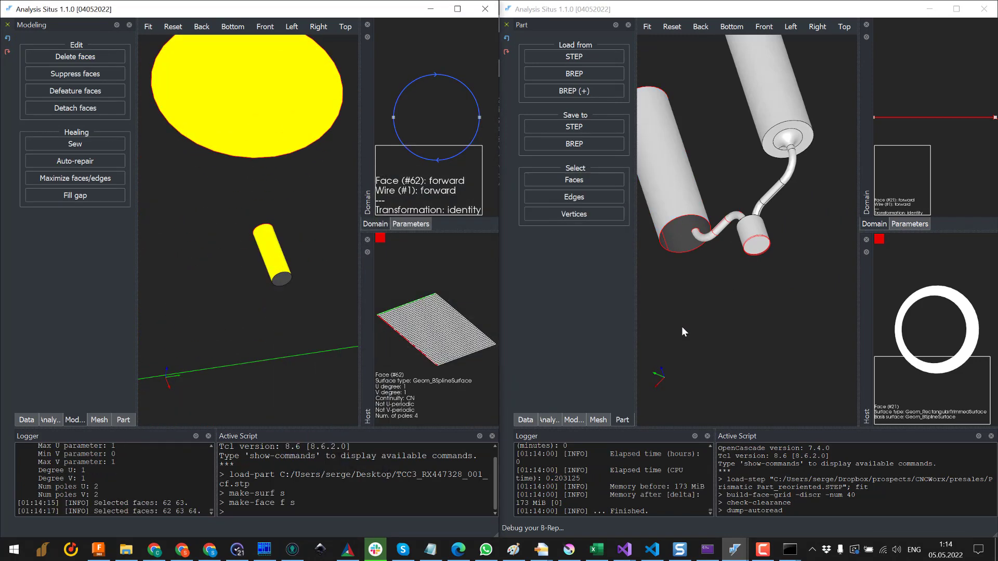
Load set8.brep with the disc and cylinder into the assembly.
{"action": "left_click", "coordinate": [574, 73]}
{"action": "double_click", "coordinate": [476, 308]}
{"action": "scroll", "coordinate": [791, 294], "scroll_direction": "up", "scroll_amount": 5}
{"action": "scroll", "coordinate": [791, 294], "scroll_direction": "up", "scroll_amount": 3}
{"action": "left_click_drag", "start_coordinate": [791, 294], "coordinate": [832, 260]}
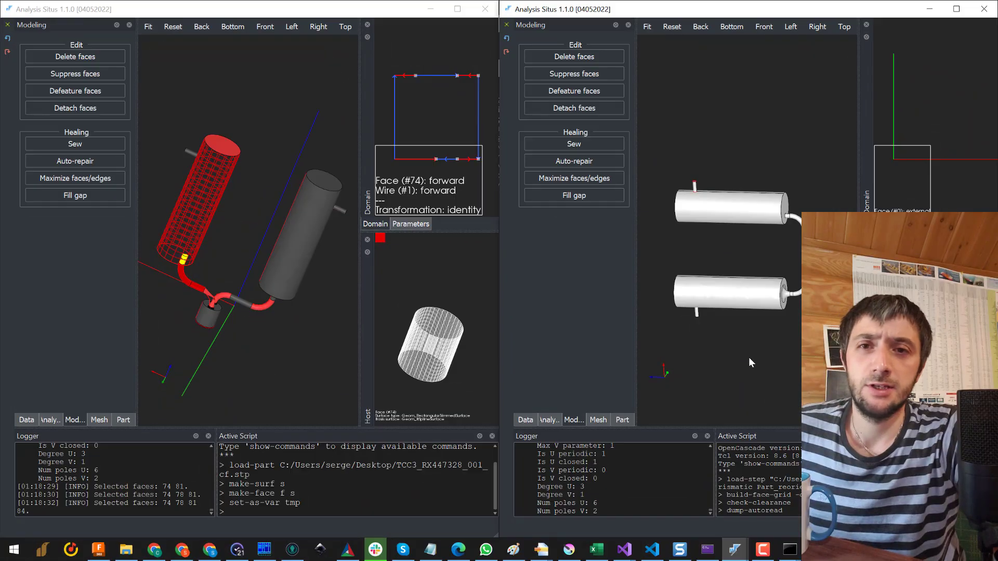
{"action": "left_click_drag", "start_coordinate": [763, 354], "coordinate": [691, 416]}
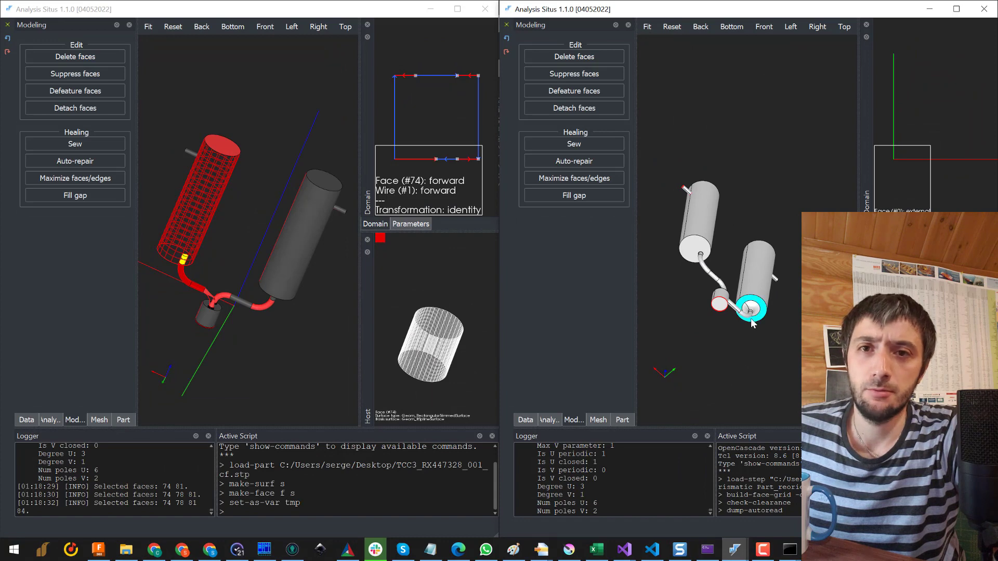
{"action": "scroll", "coordinate": [791, 261], "scroll_direction": "up", "scroll_amount": 5}
{"action": "scroll", "coordinate": [694, 229], "scroll_direction": "up", "scroll_amount": 8}
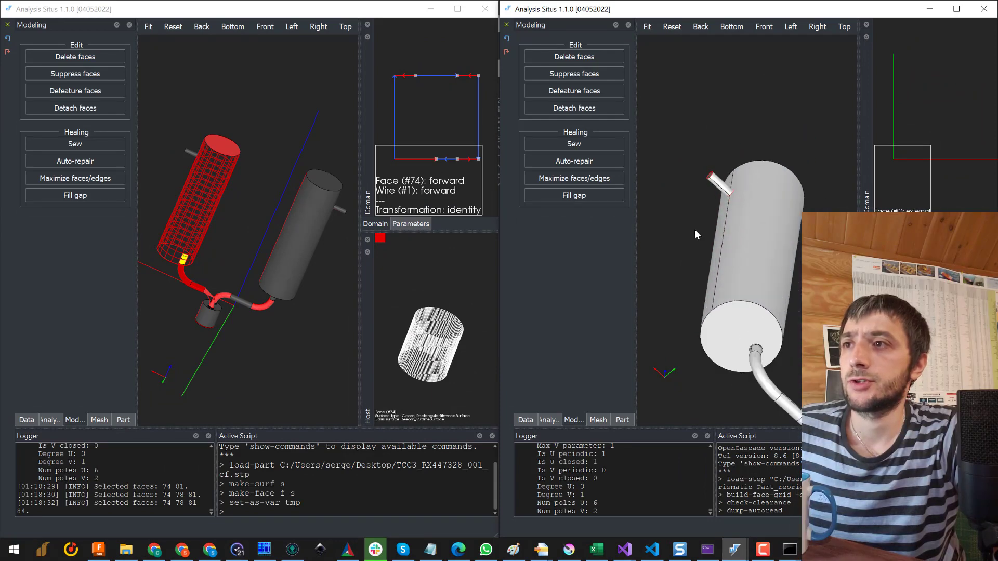
{"action": "scroll", "coordinate": [702, 209], "scroll_direction": "down", "scroll_amount": 3}
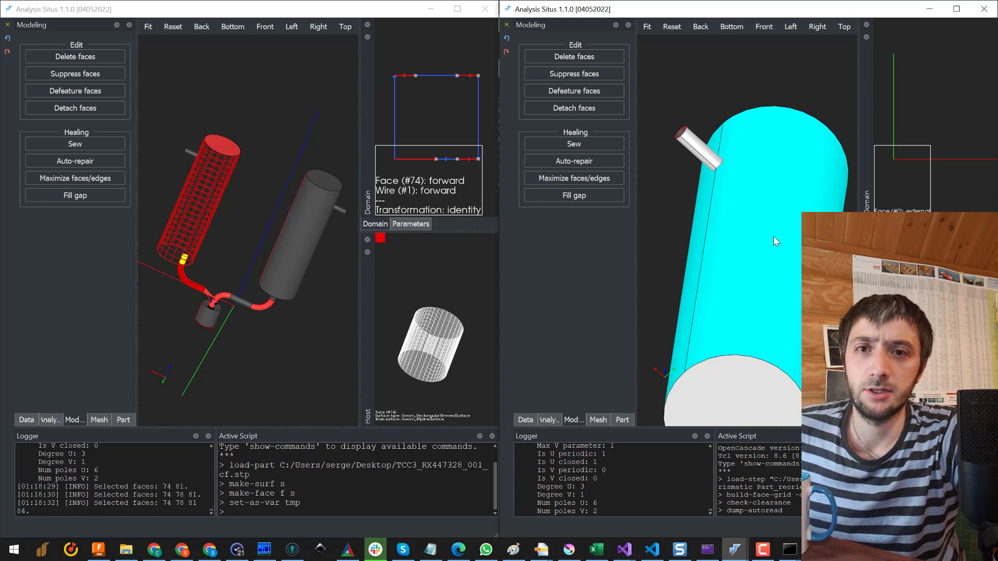
{"action": "scroll", "coordinate": [768, 223], "scroll_direction": "down", "scroll_amount": 6}
{"action": "middle_click_drag", "start_coordinate": [758, 207], "coordinate": [700, 151]}
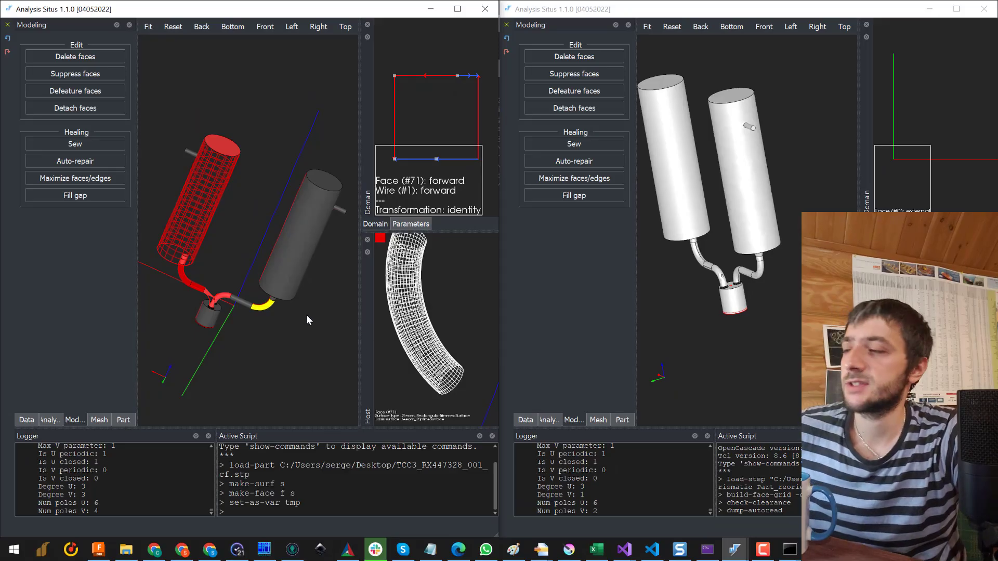
{"action": "left_click", "coordinate": [307, 315]}
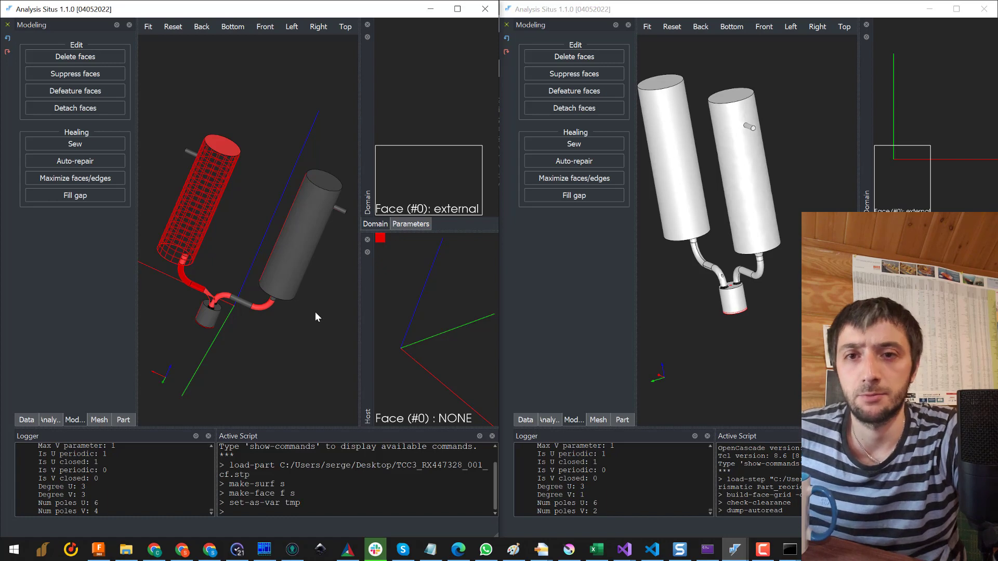
{"action": "scroll", "coordinate": [221, 307], "scroll_direction": "up", "scroll_amount": 3}
{"action": "middle_click_drag", "start_coordinate": [245, 304], "coordinate": [314, 279]}
{"action": "left_click", "coordinate": [240, 314]}
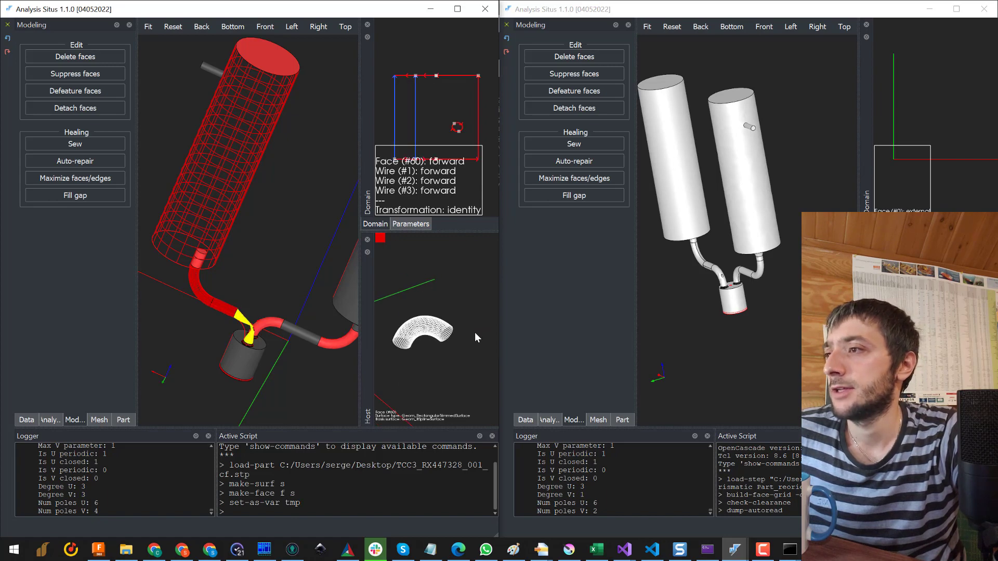
{"action": "middle_click_drag", "start_coordinate": [479, 330], "coordinate": [465, 328]}
{"action": "scroll", "coordinate": [438, 351], "scroll_direction": "up", "scroll_amount": 2}
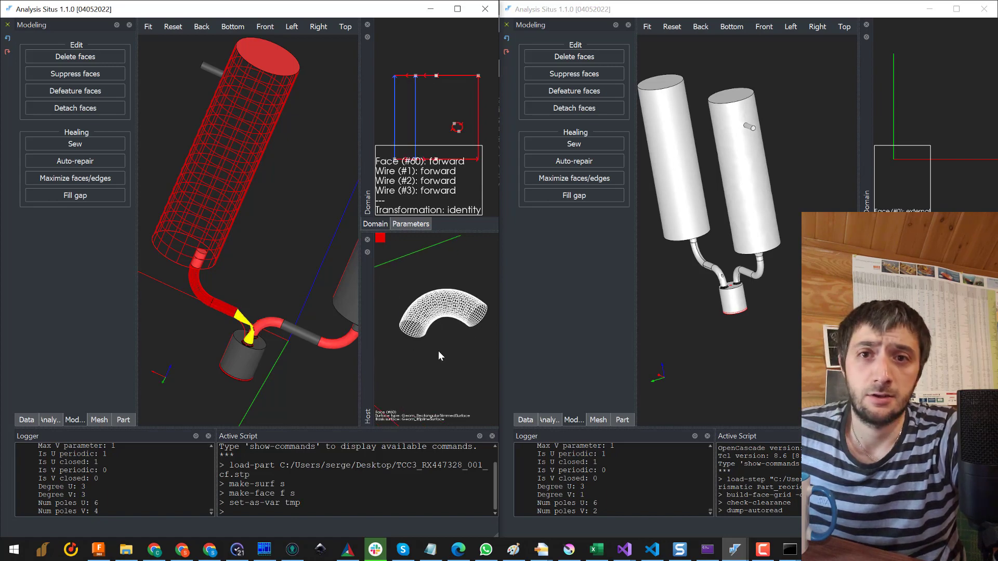
{"action": "scroll", "coordinate": [417, 350], "scroll_direction": "up", "scroll_amount": 2}
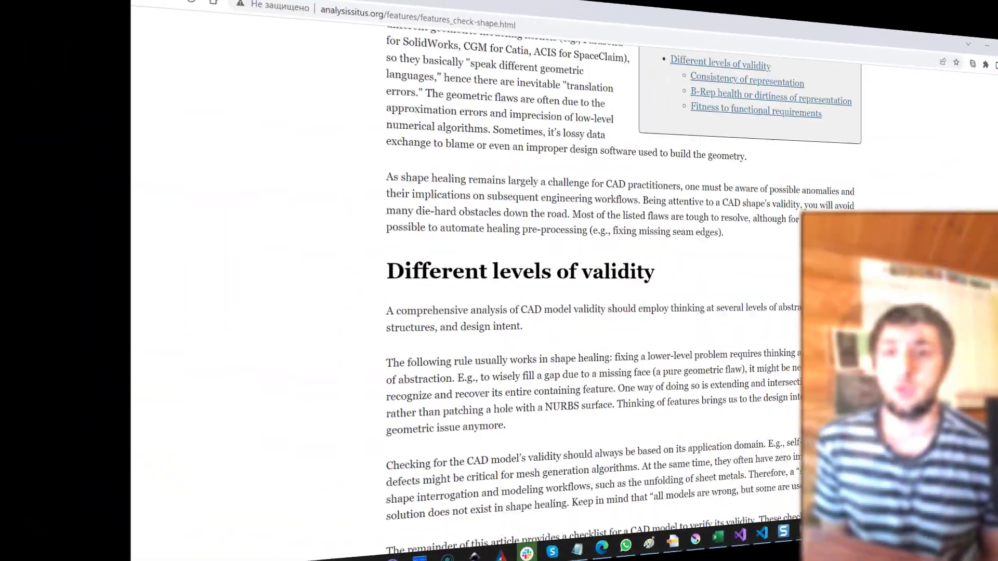
Scroll the check-shape article down to the Collisions and Lost instancing rows.
{"action": "scroll", "coordinate": [993, 93], "scroll_direction": "down", "scroll_amount": 10}
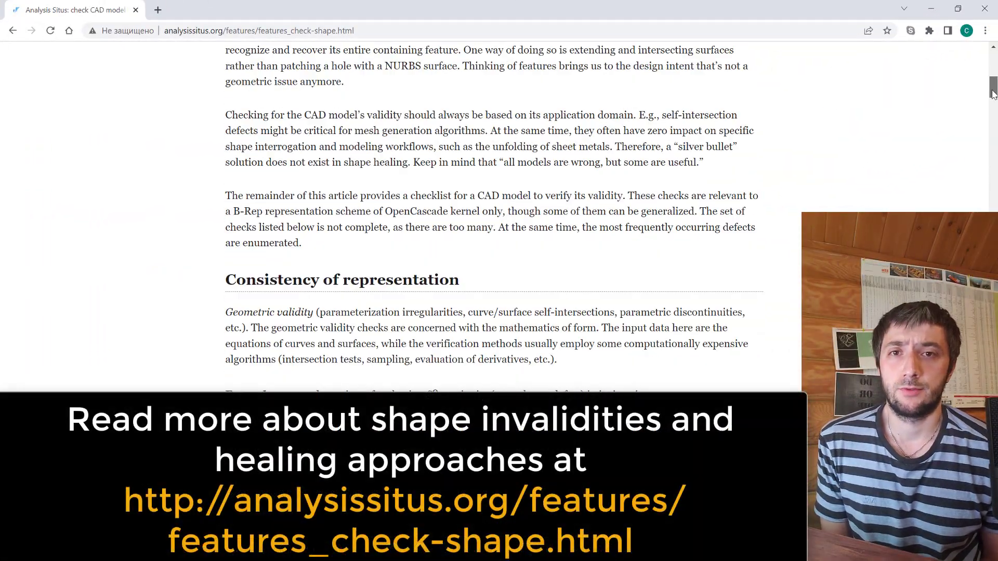
{"action": "scroll", "coordinate": [431, 233], "scroll_direction": "down", "scroll_amount": 10}
{"action": "scroll", "coordinate": [432, 233], "scroll_direction": "down", "scroll_amount": 15}
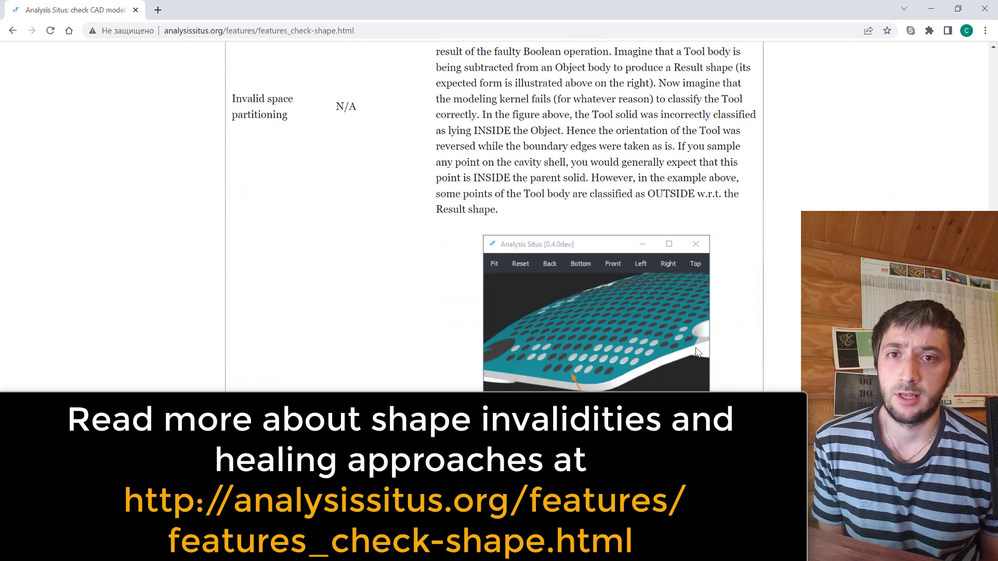
{"action": "scroll", "coordinate": [658, 368], "scroll_direction": "down", "scroll_amount": 15}
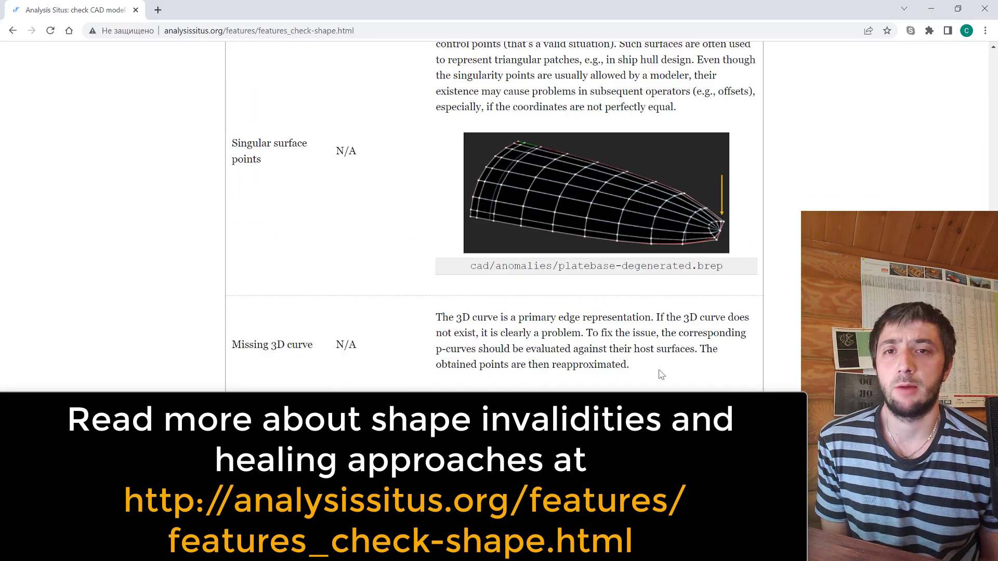
{"action": "scroll", "coordinate": [659, 369], "scroll_direction": "down", "scroll_amount": 5}
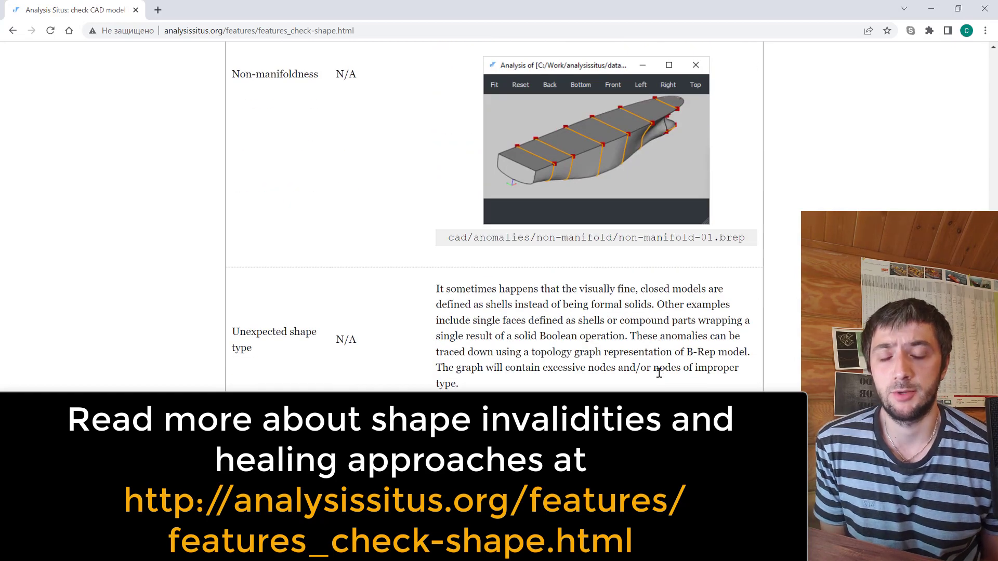
{"action": "scroll", "coordinate": [659, 372], "scroll_direction": "down", "scroll_amount": 20}
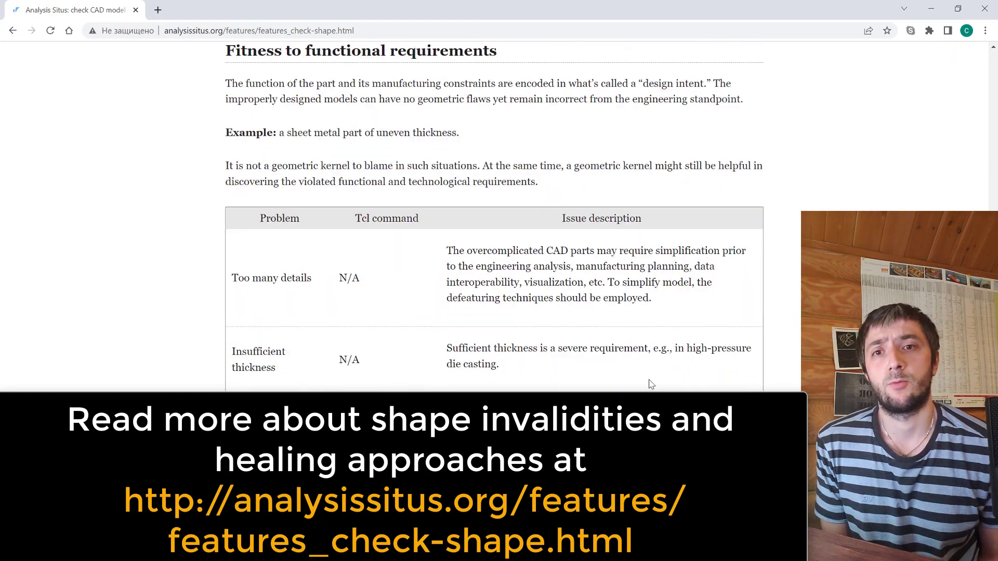
{"action": "scroll", "coordinate": [651, 385], "scroll_direction": "down", "scroll_amount": 12}
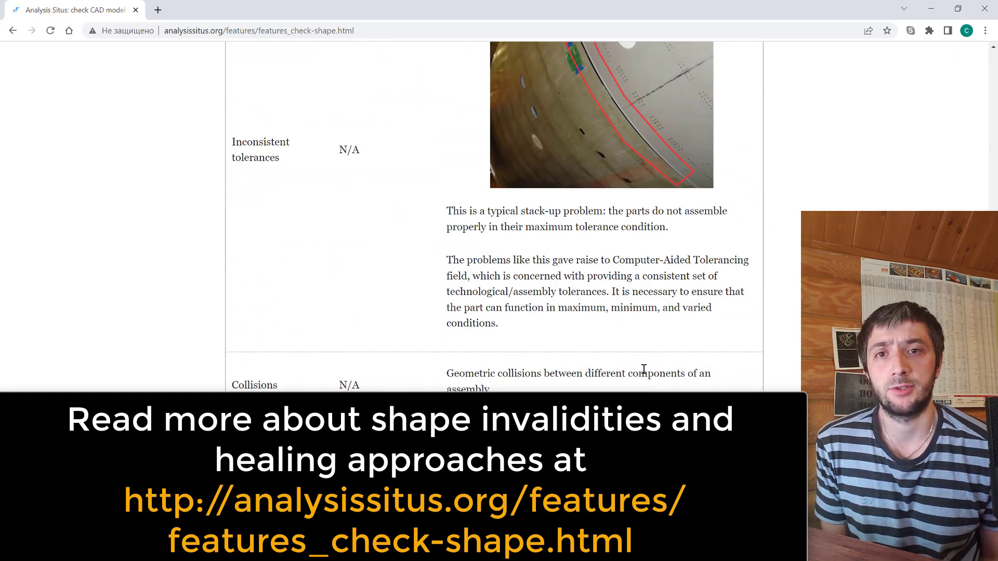